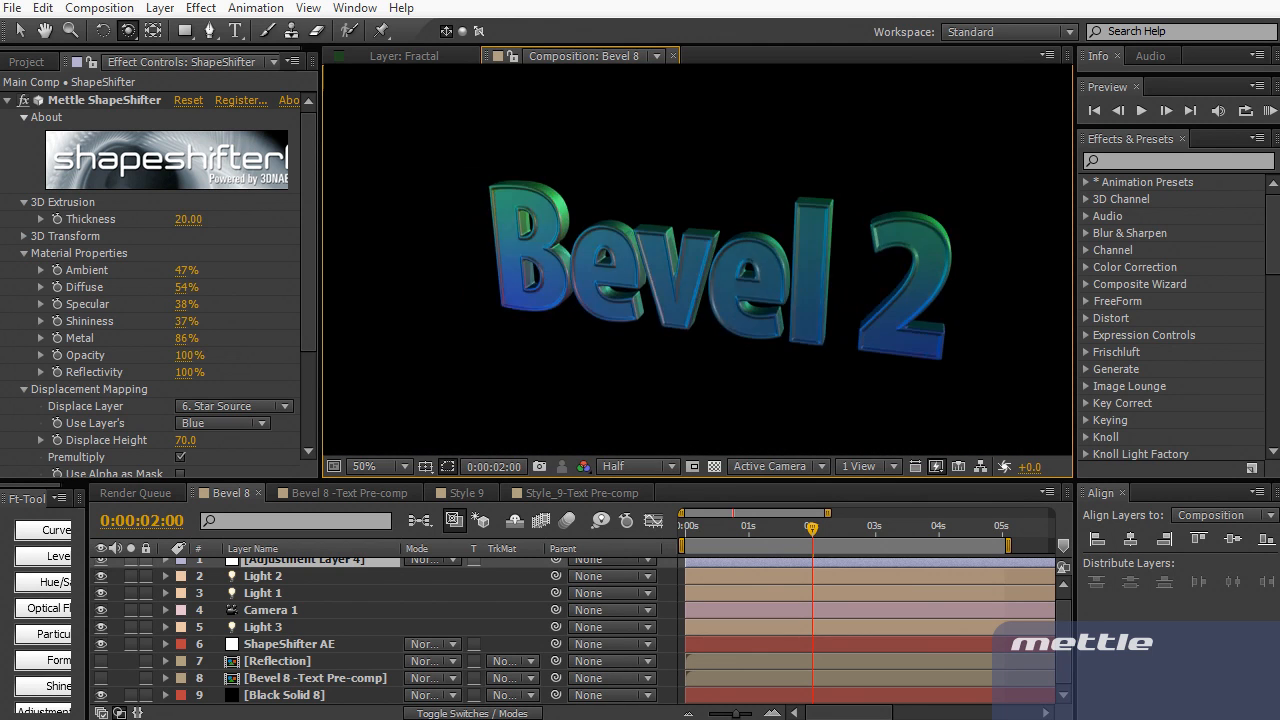
drag(690, 270, 570, 268)
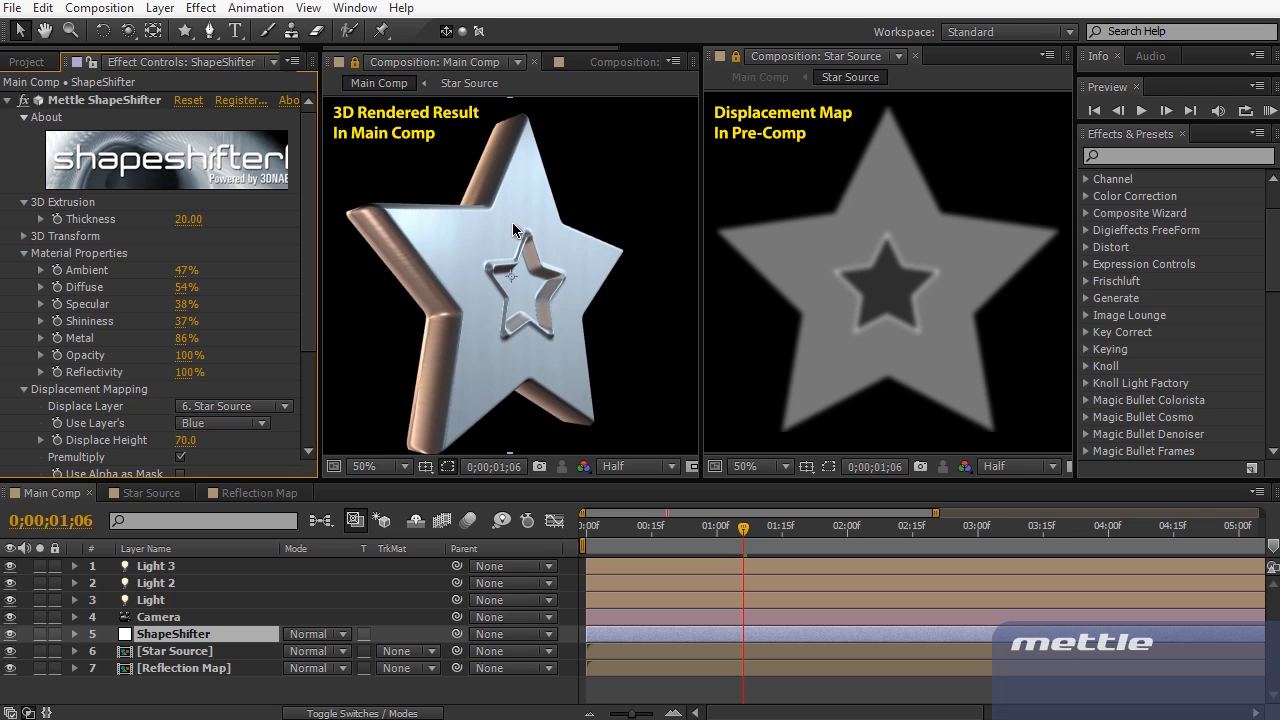
Open the Star Source composition and hide the Inner Star and Fast Blur layers
click(166, 493)
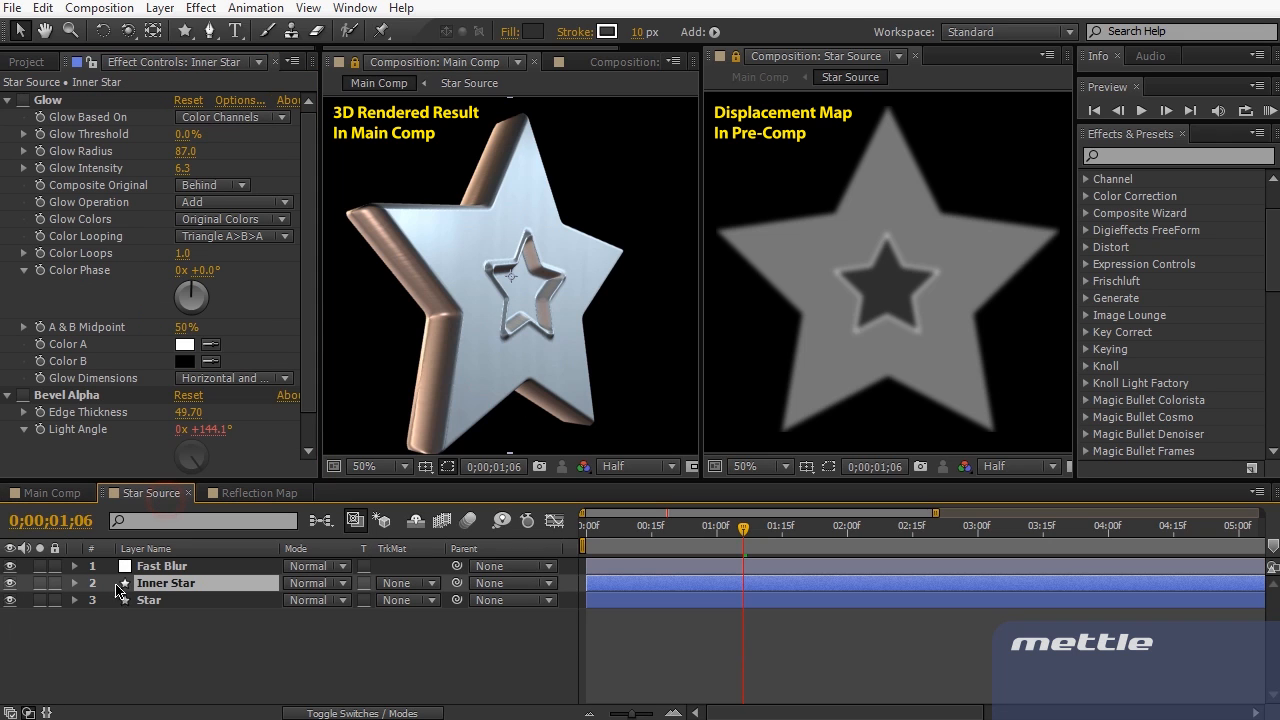
click(10, 583)
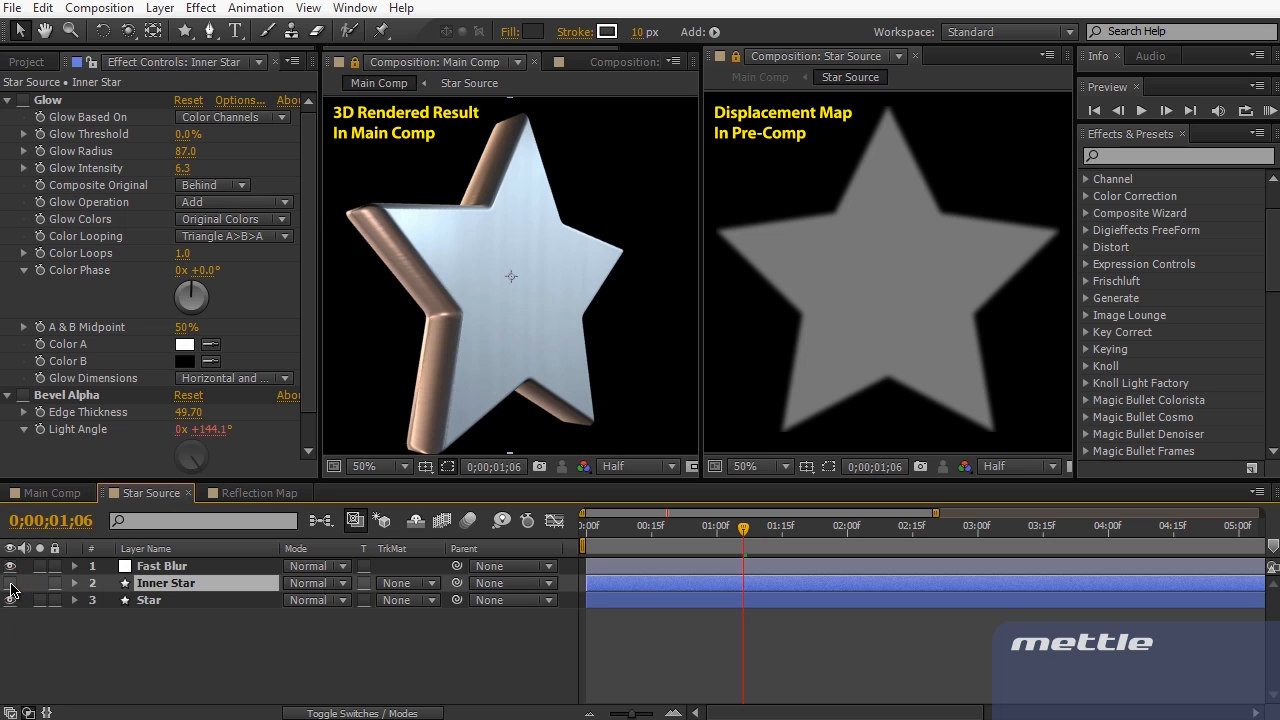
click(10, 566)
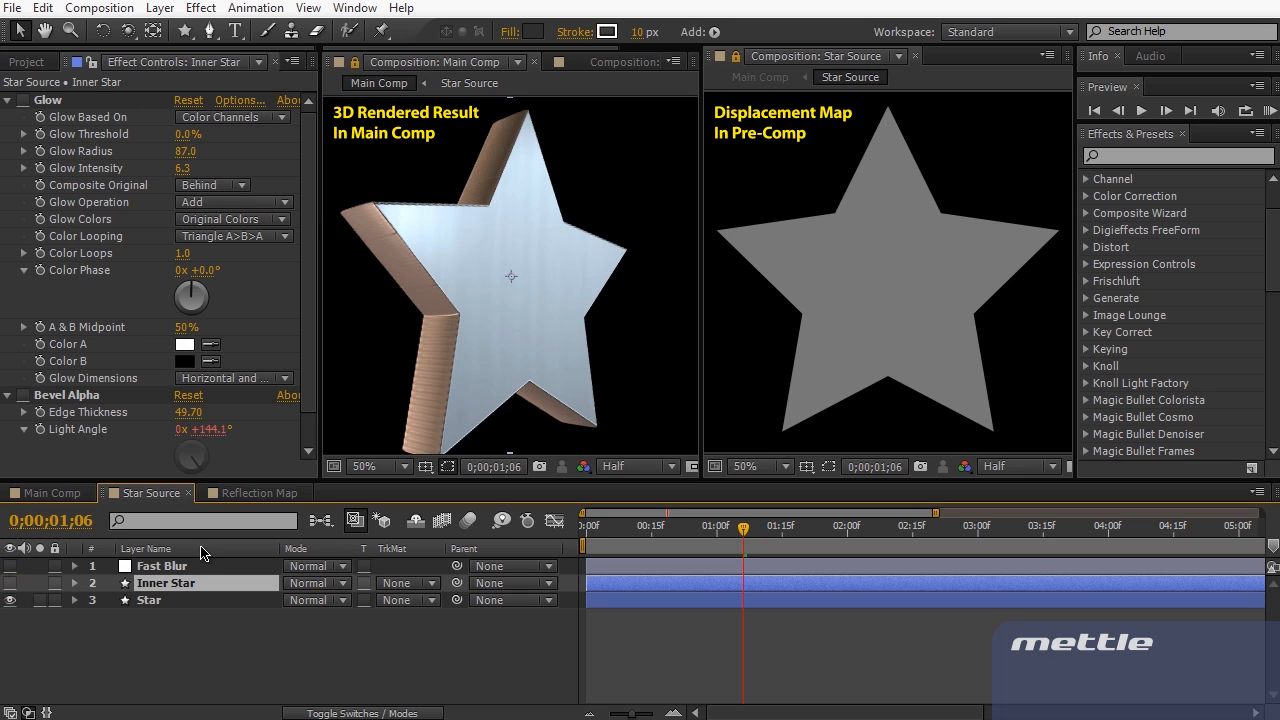
click(74, 494)
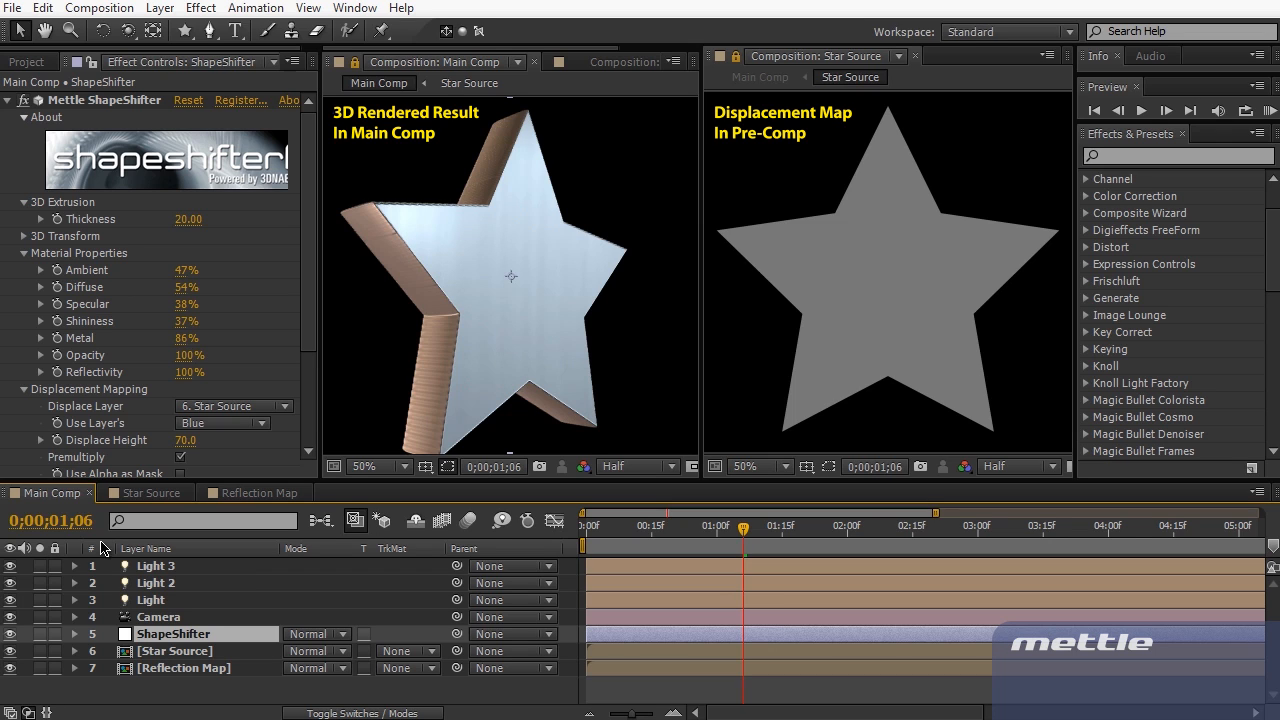
click(147, 494)
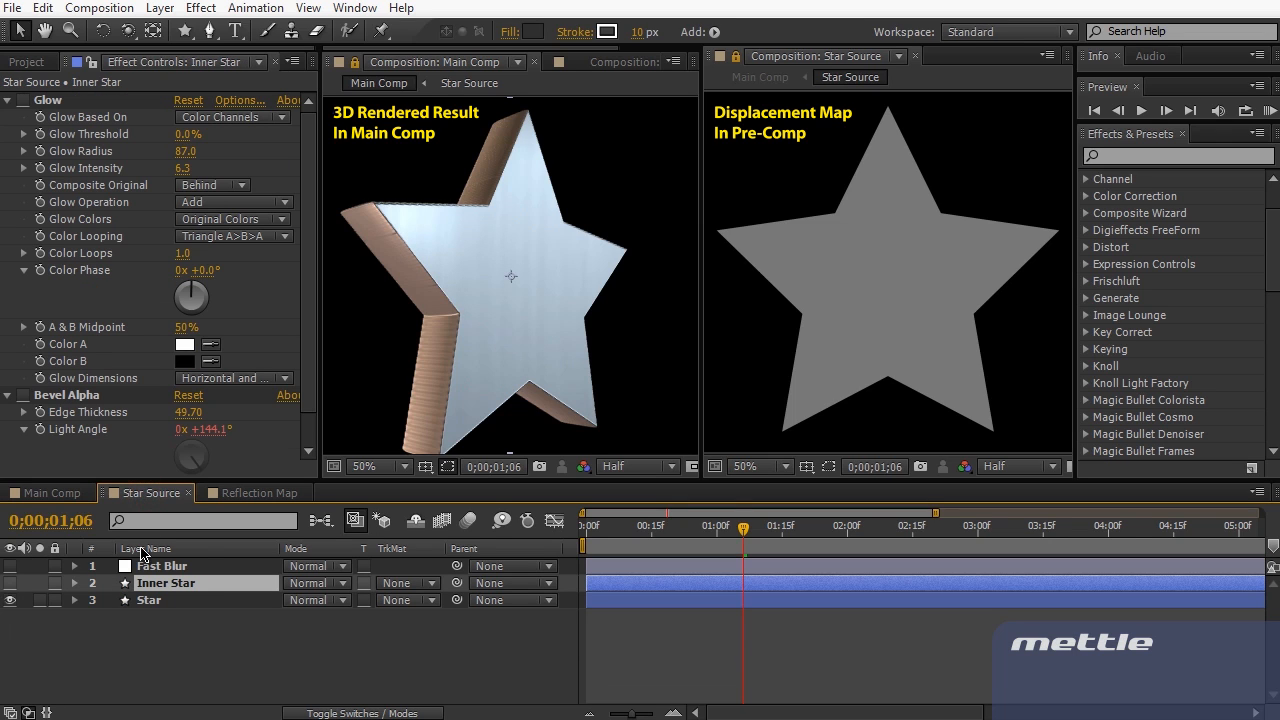
Show the Fast Blur layer again and set its Blurriness to 20
click(10, 566)
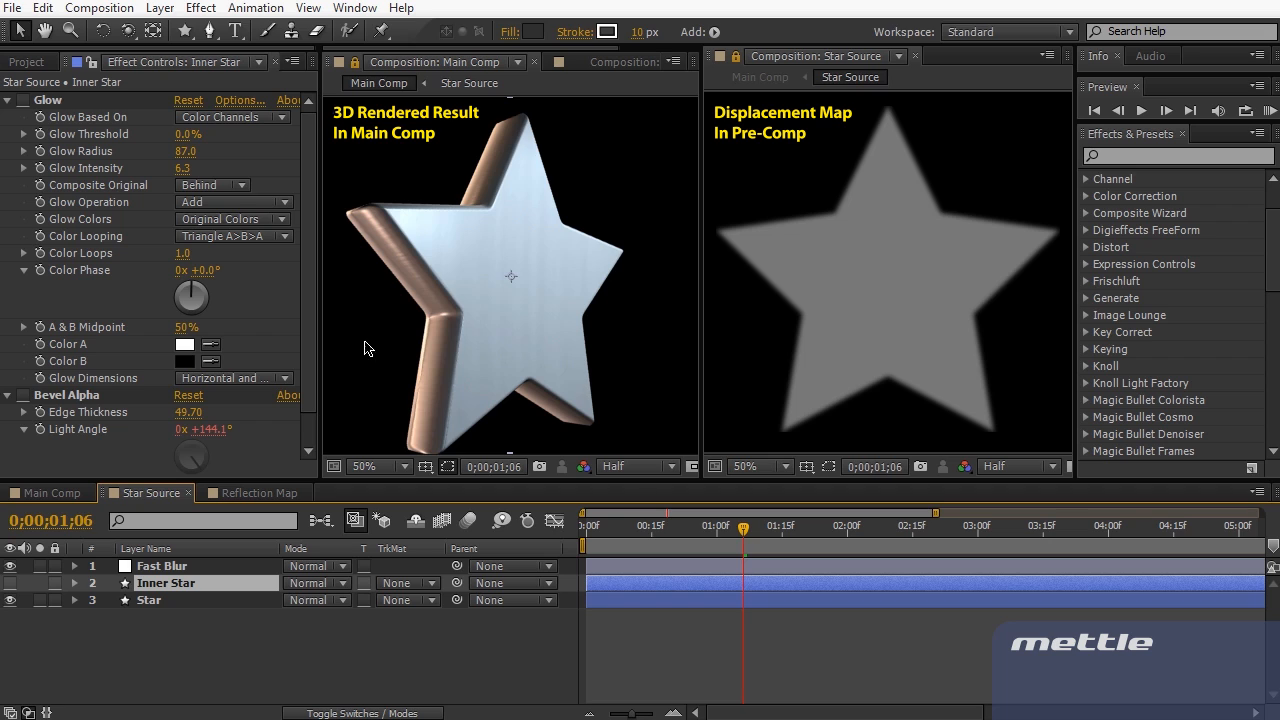
click(241, 566)
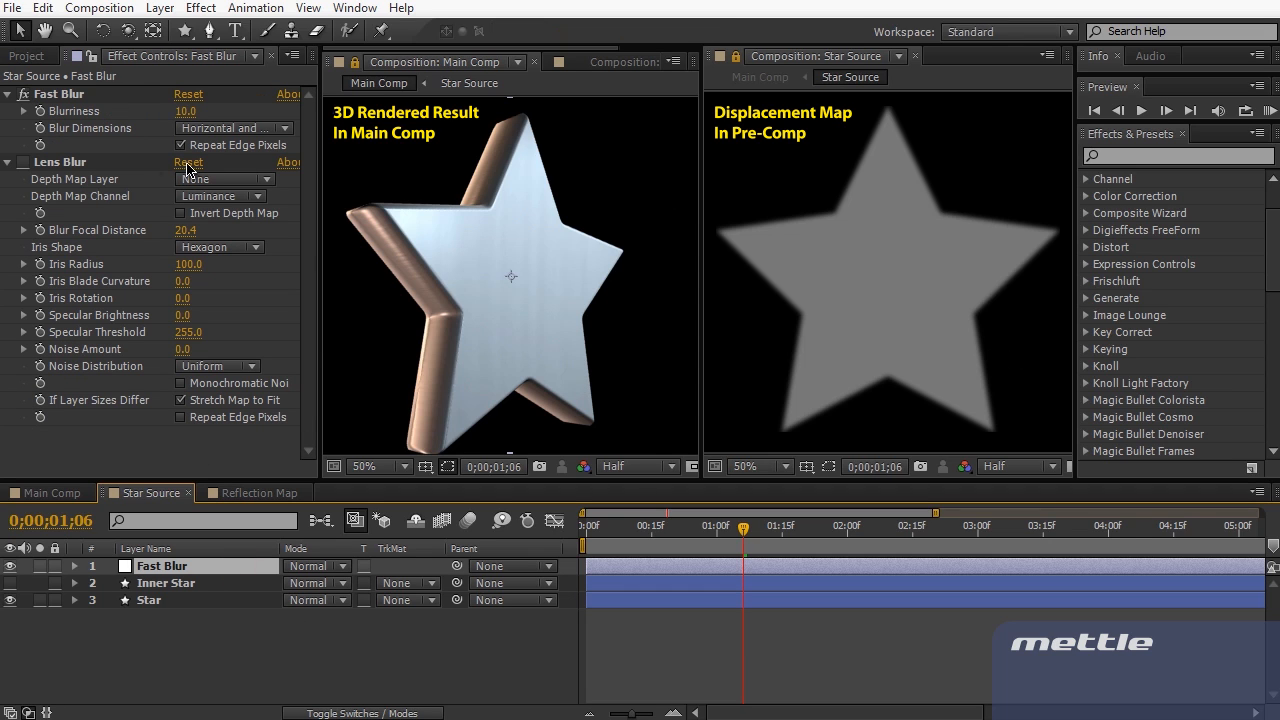
click(192, 113)
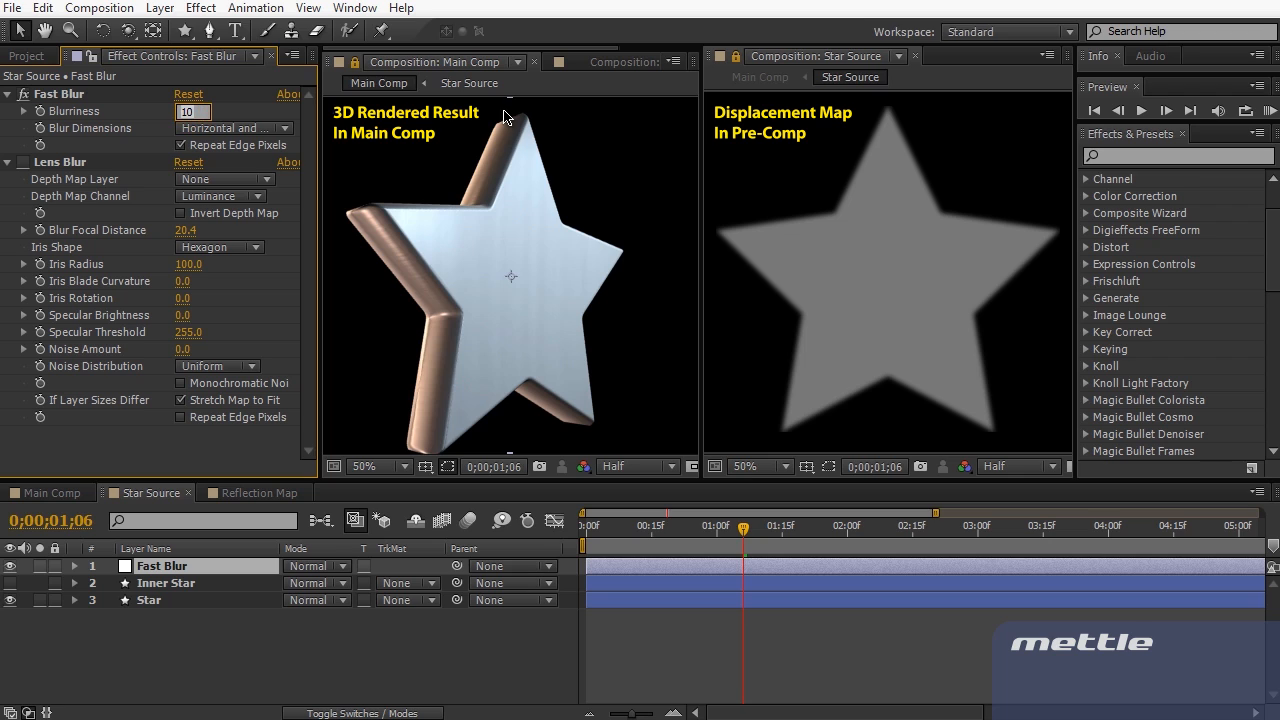
text(20)
key(KP_Enter)
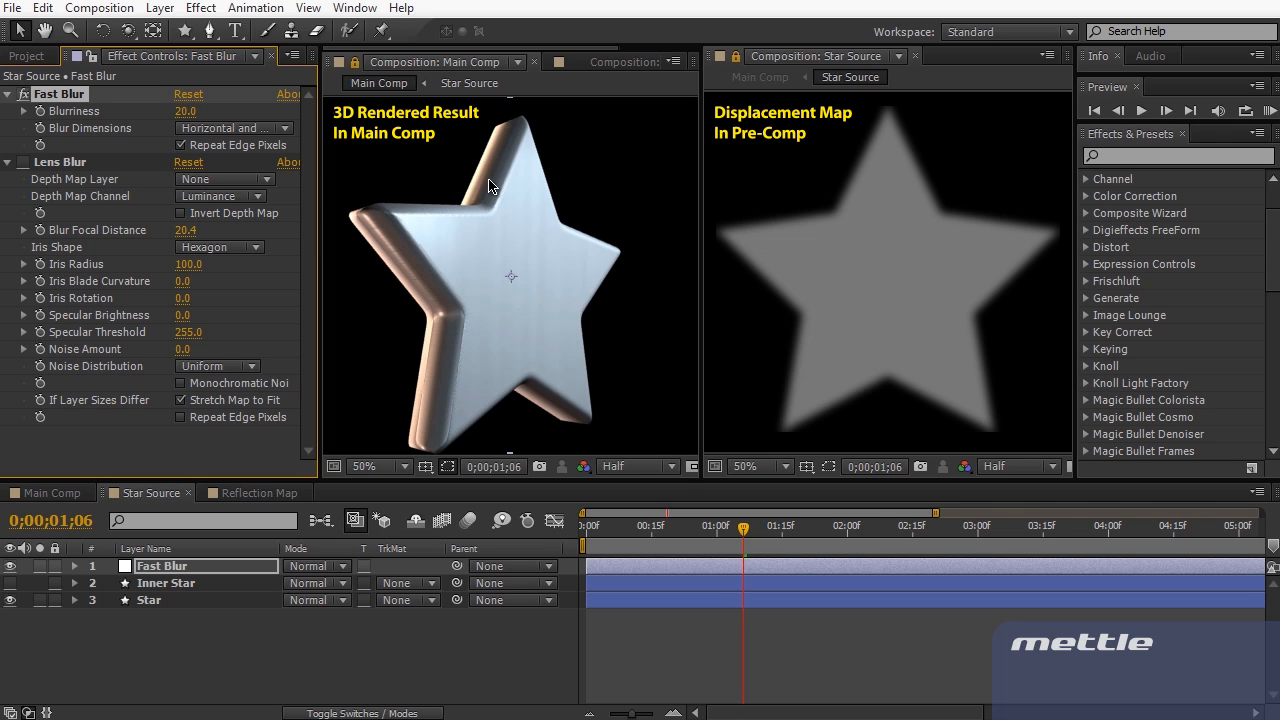
Set the Fast Blur effect's Blurriness to 30
click(184, 110)
text(30)
key(KP_Enter)
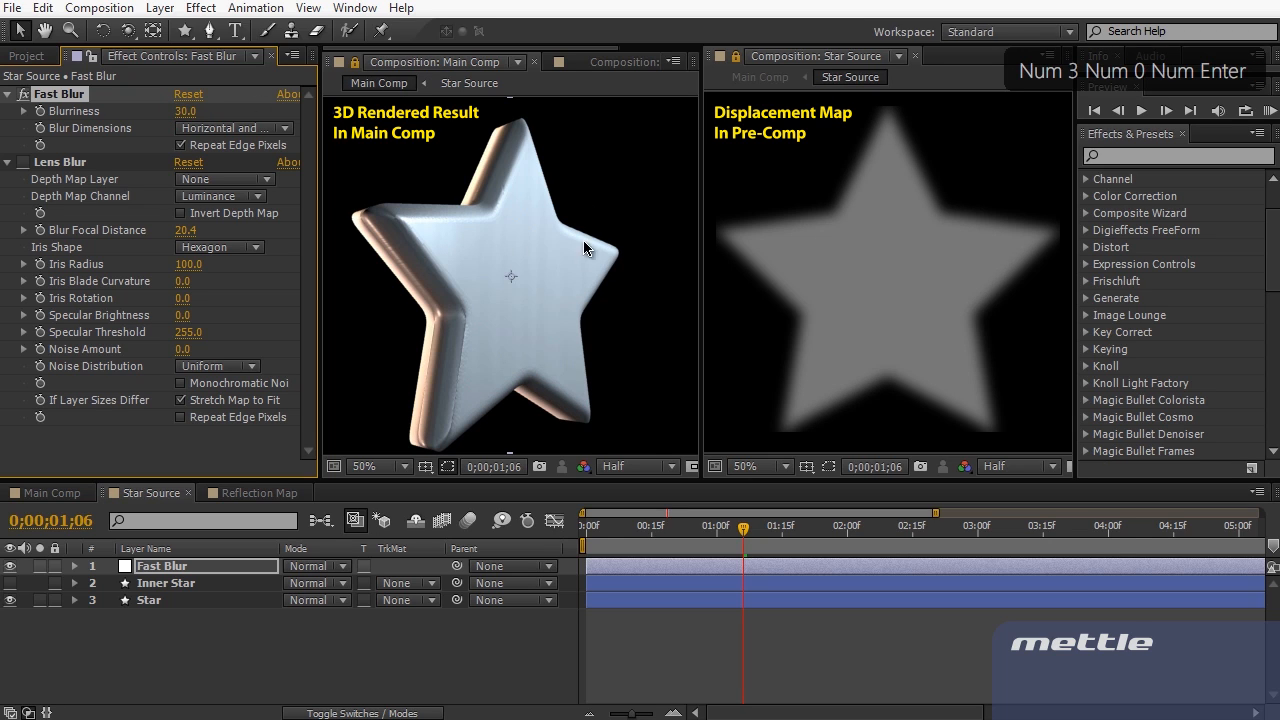
Compare the star's edges with the Fast Blur effect disabled and enabled
click(21, 96)
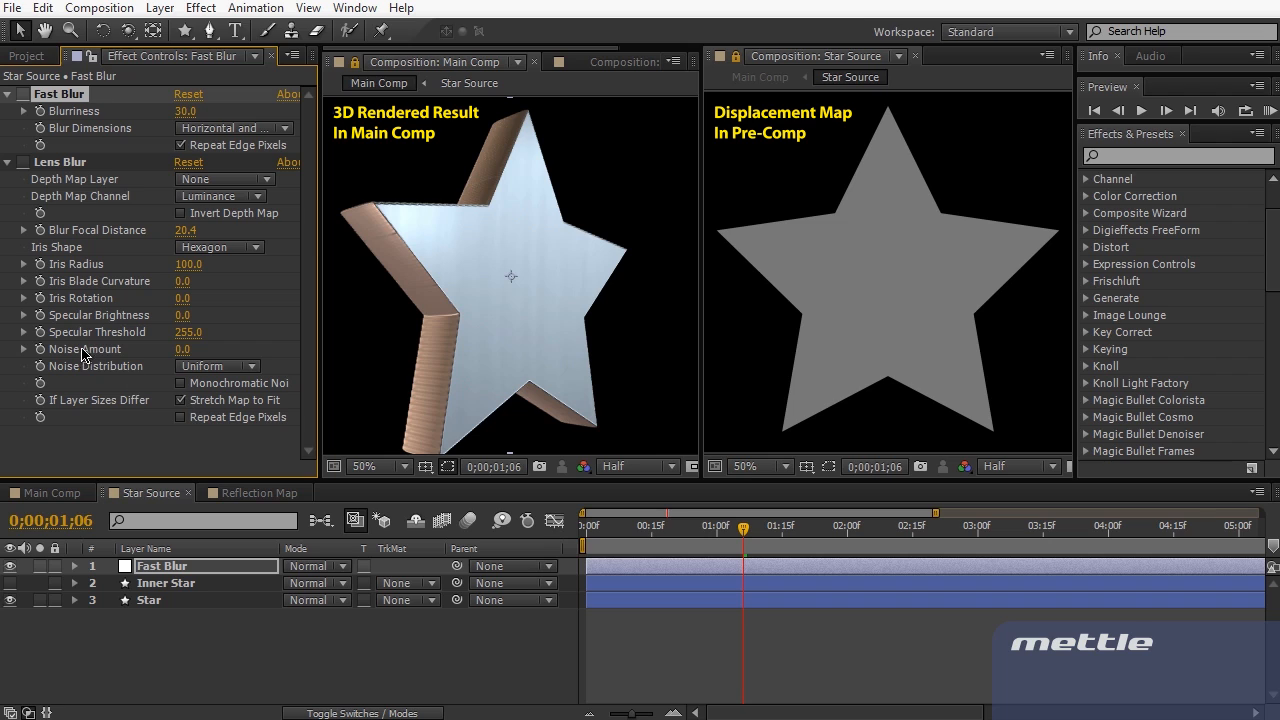
click(21, 96)
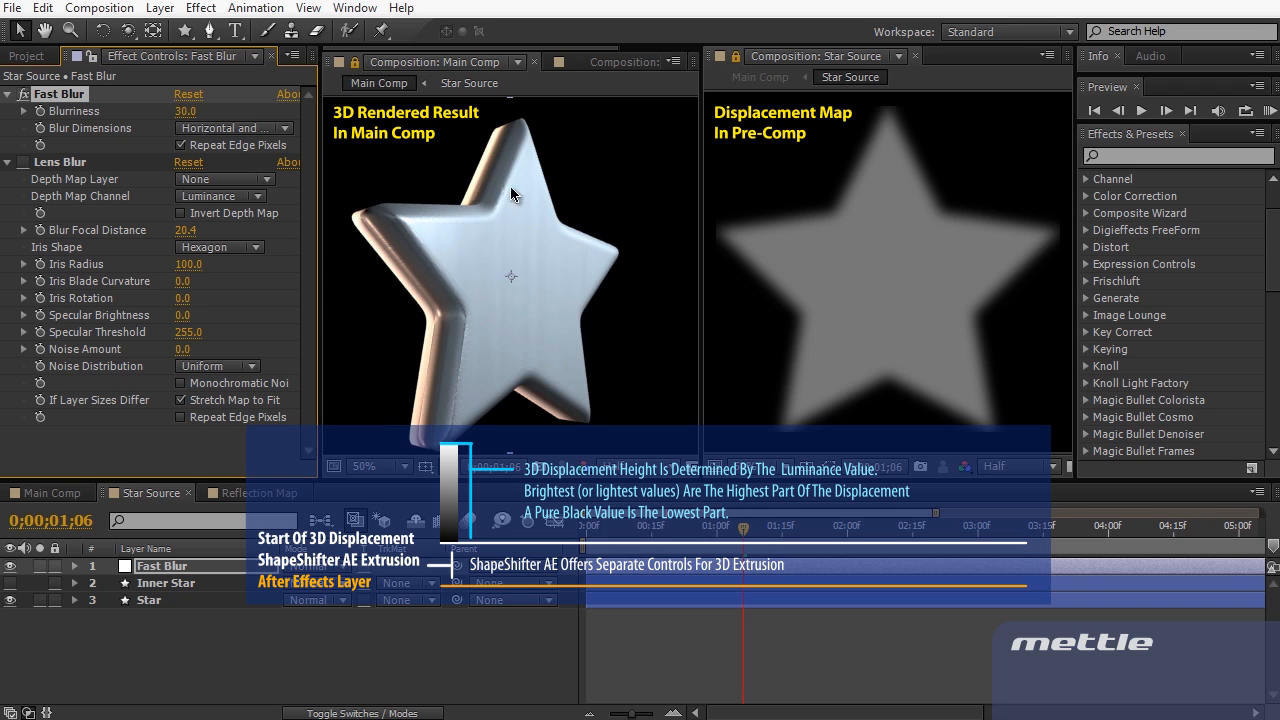
click(22, 95)
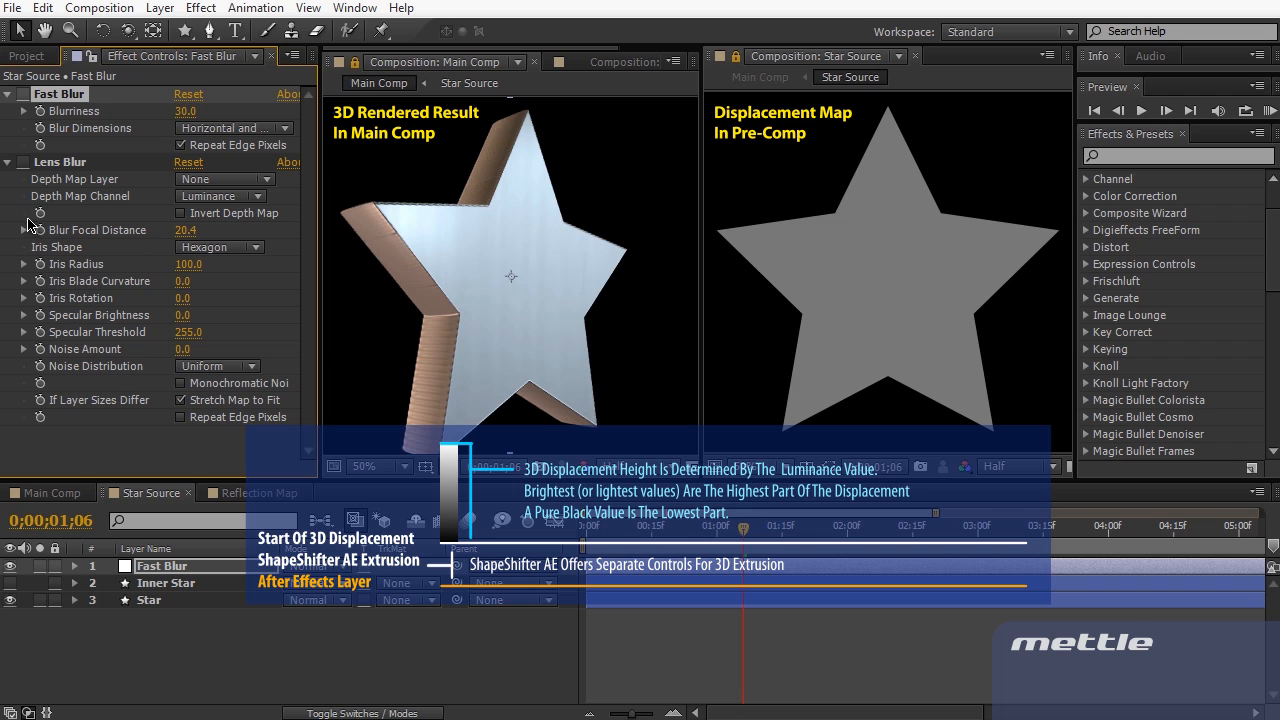
click(24, 94)
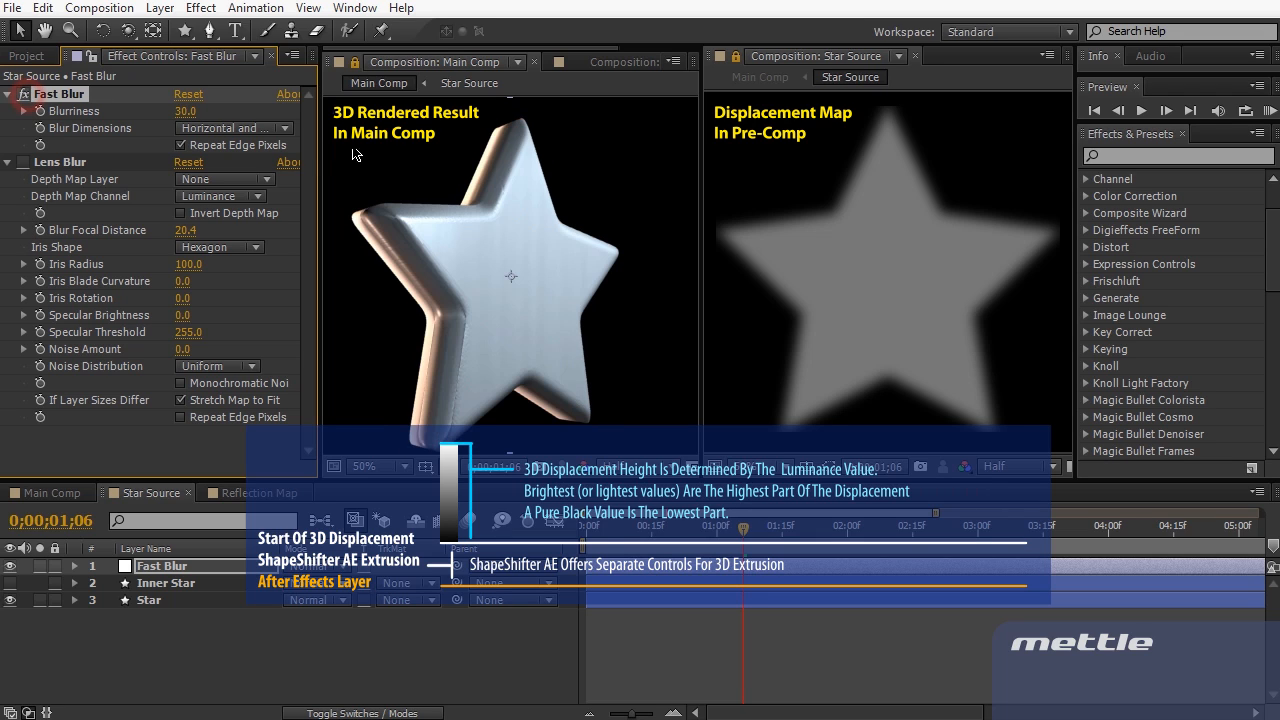
Set the Fast Blur Blurriness to 10 and show the Inner Star layer again
click(185, 111)
text(10)
key(KP_Enter)
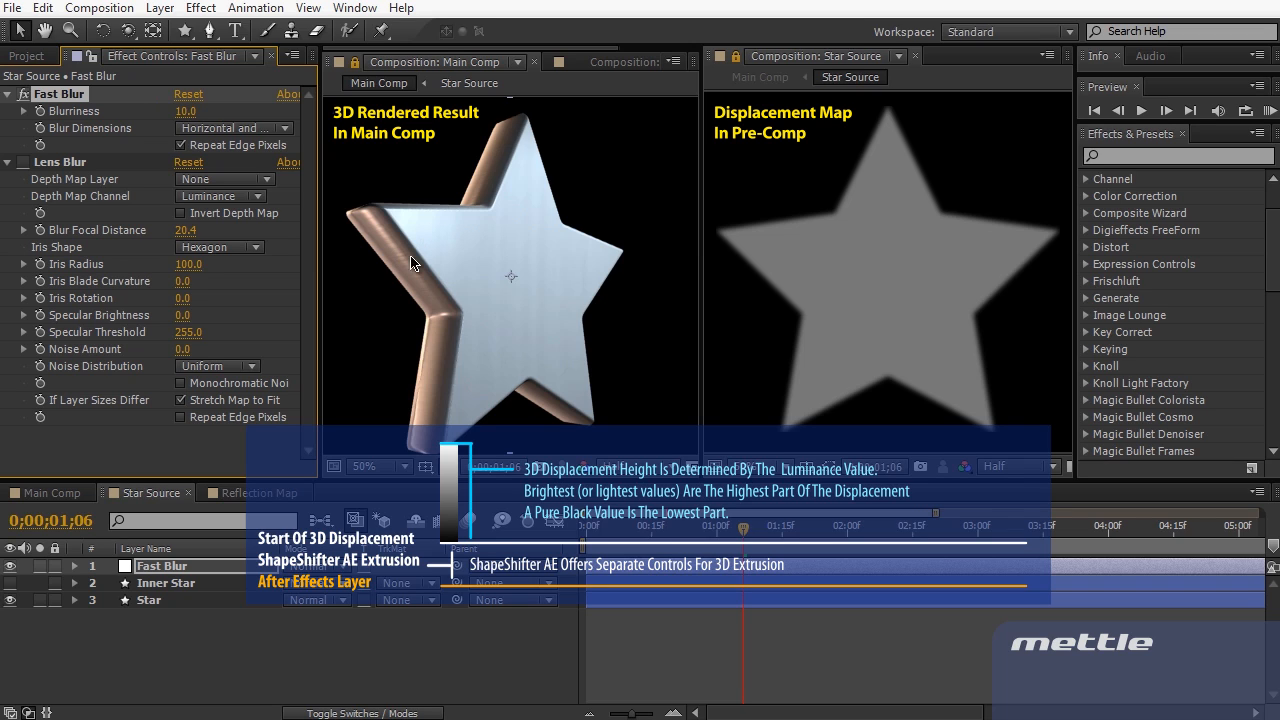
click(11, 584)
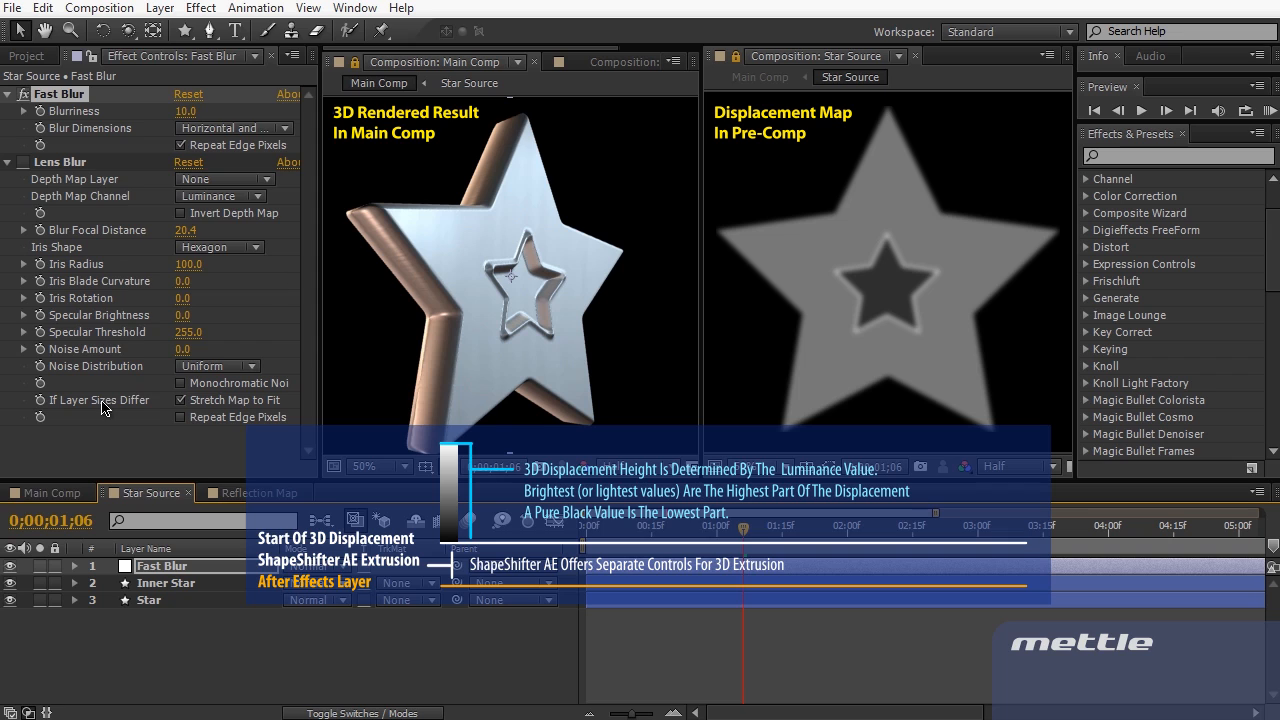
Review the ShapeShifter layer's extrusion and displacement mapping settings in Main Comp
click(70, 491)
scroll(111, 364, down, 2)
scroll(111, 364, up, 2)
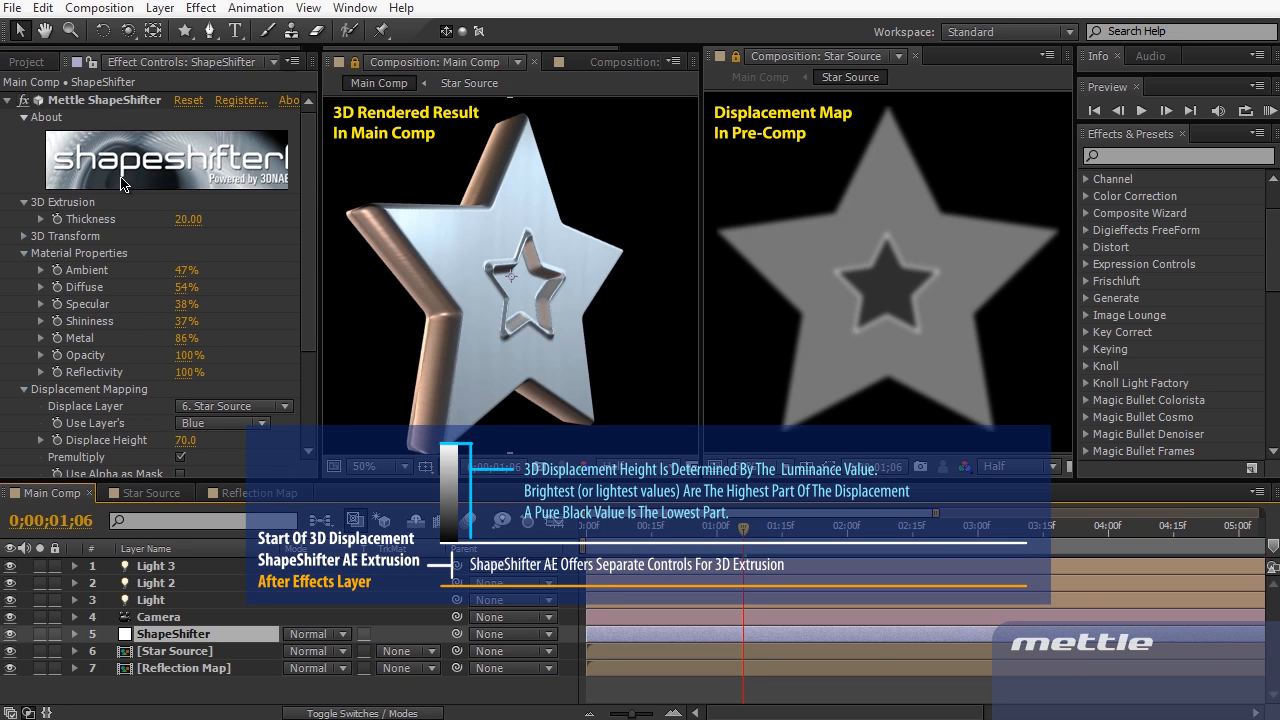
scroll(115, 378, down, 2)
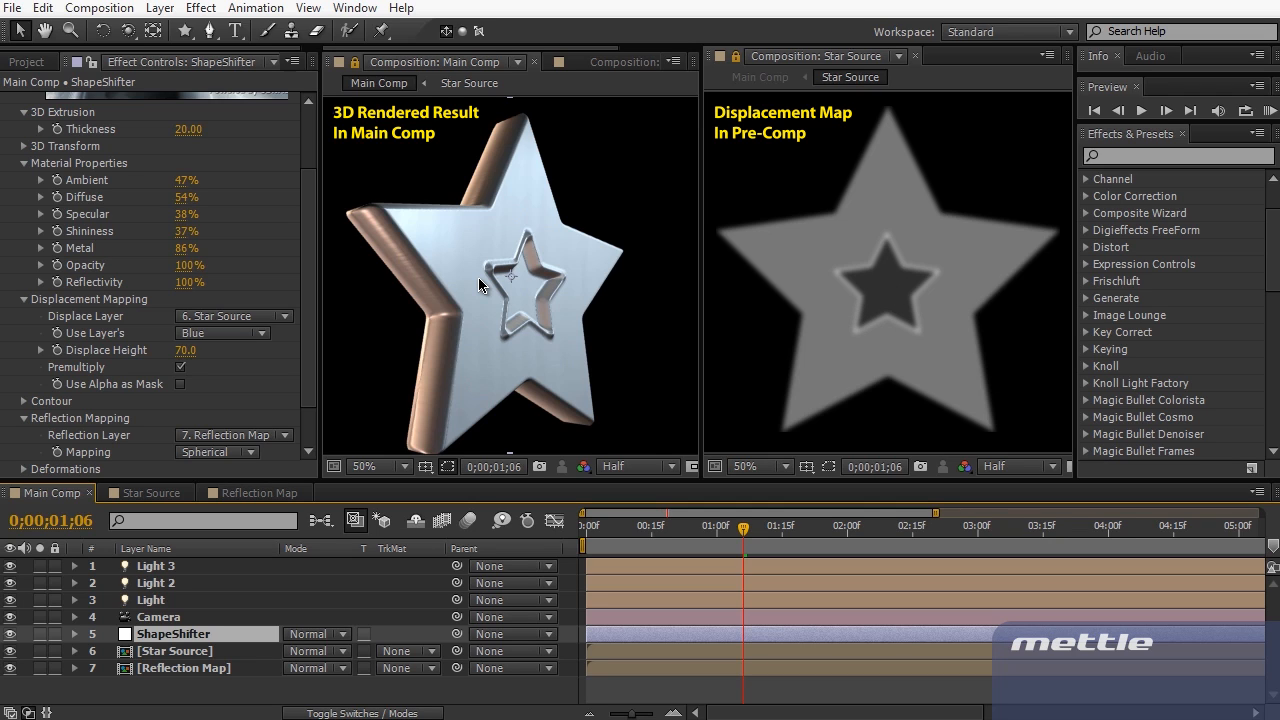
Find the Fractal Noise effect and apply it to the Inner Star layer in the Star Source composition
click(118, 501)
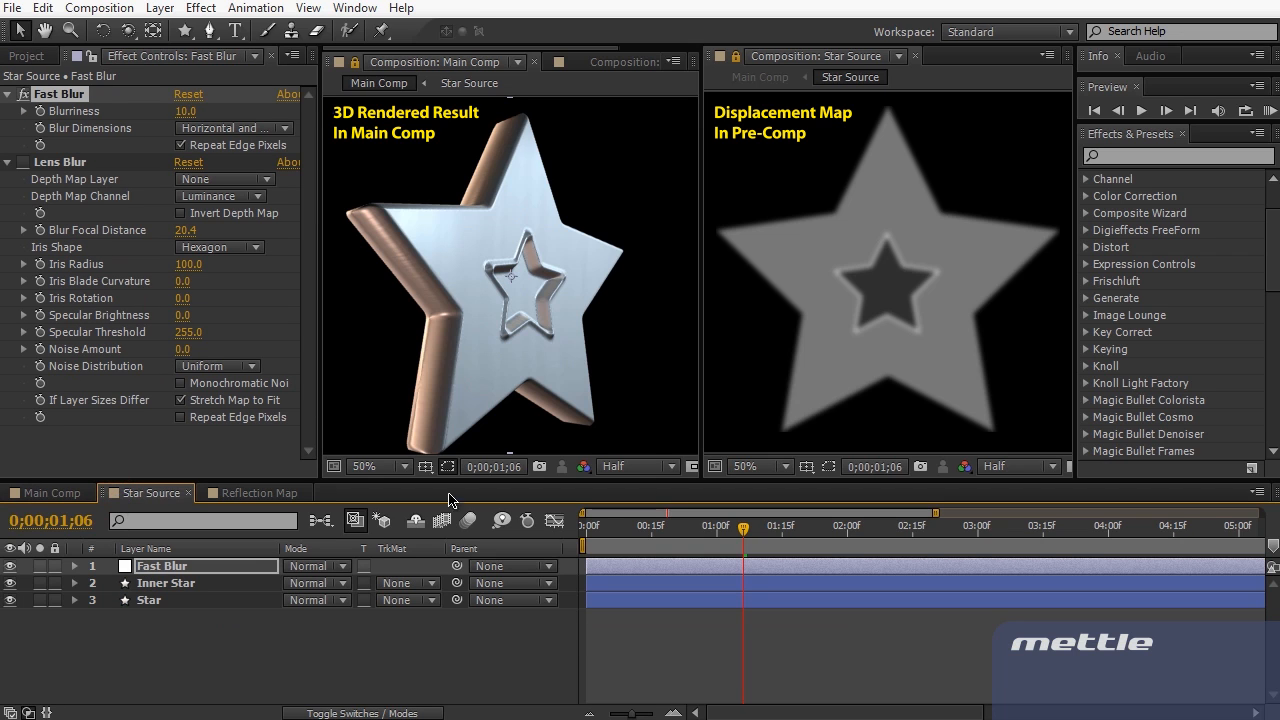
click(172, 582)
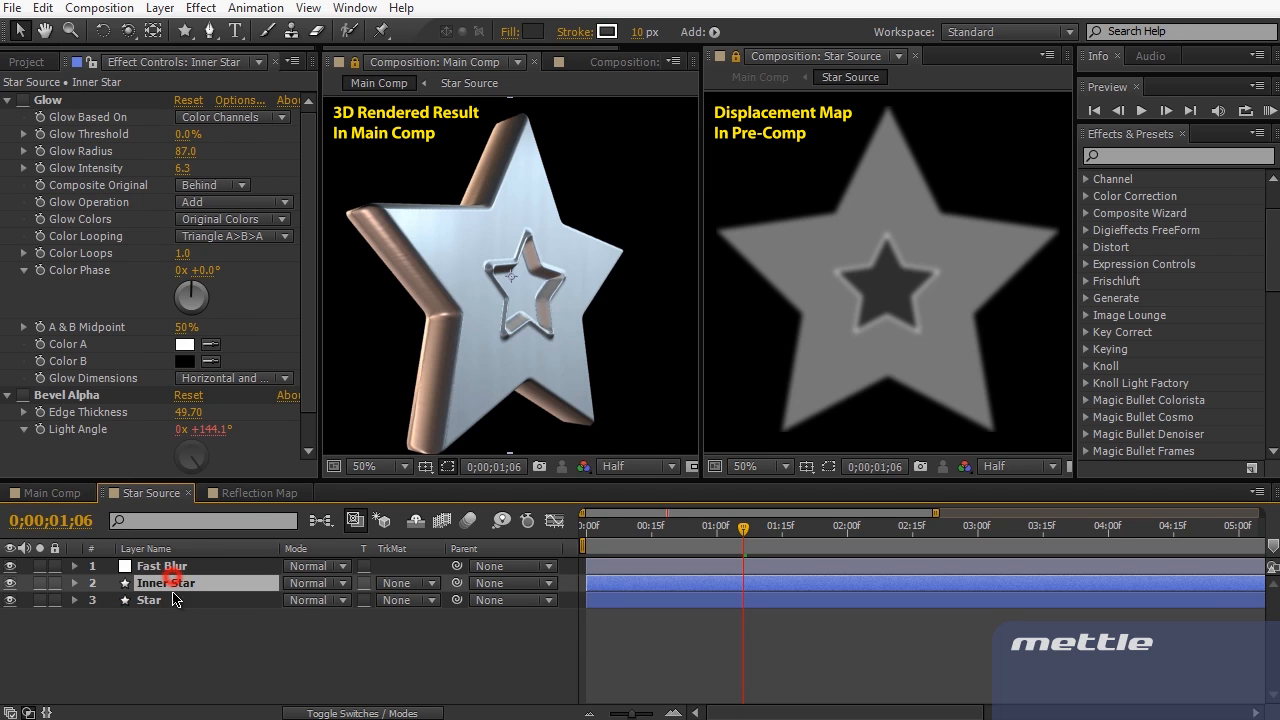
key(c)
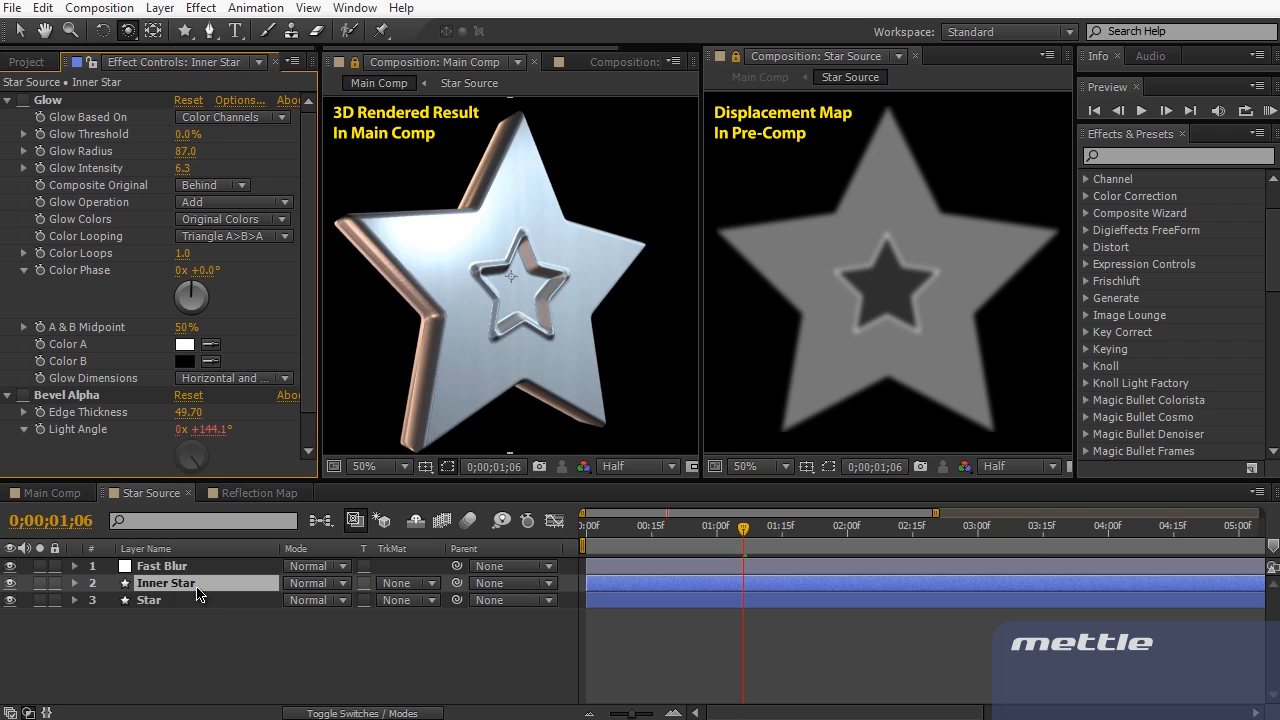
click(1152, 157)
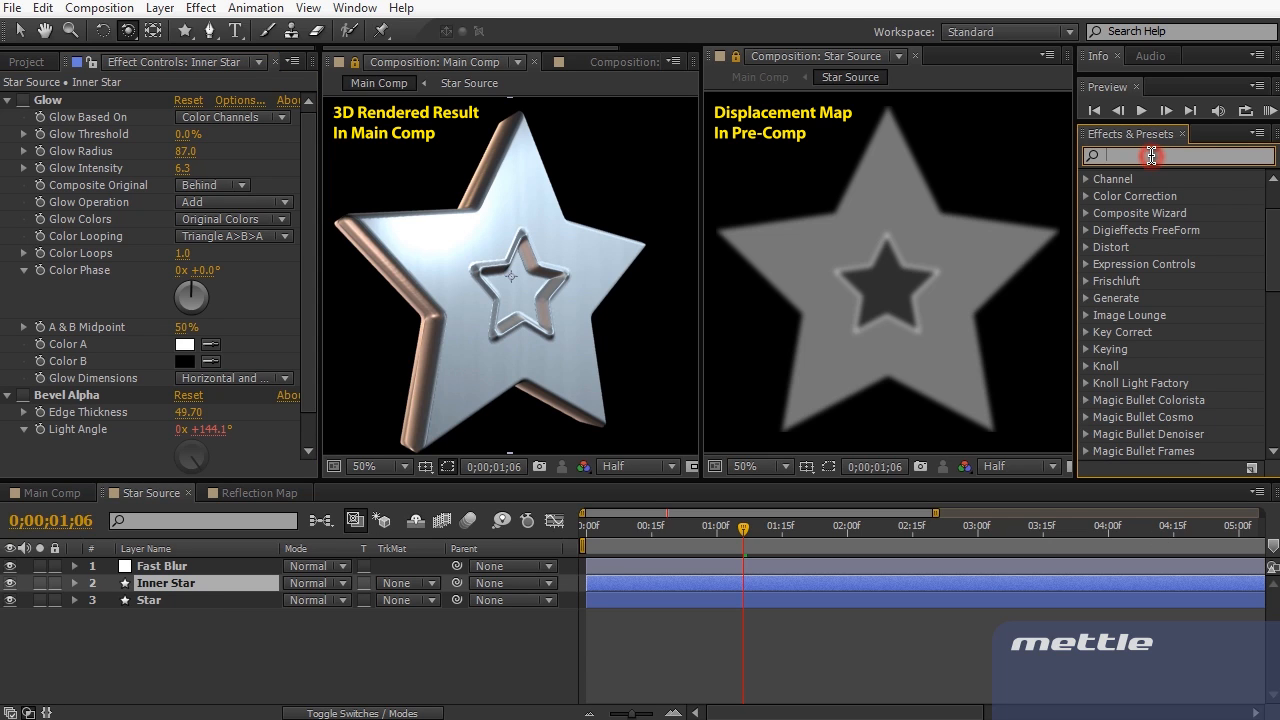
text(fractal noise)
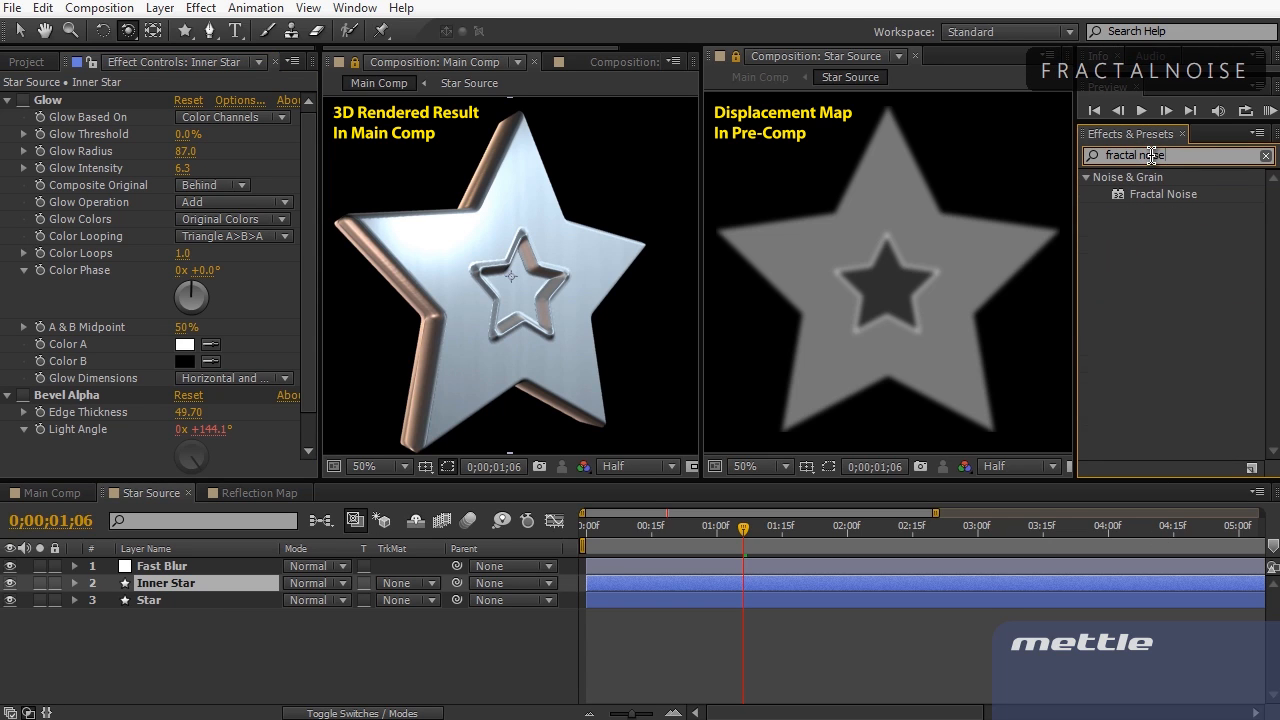
drag(1160, 194, 268, 588)
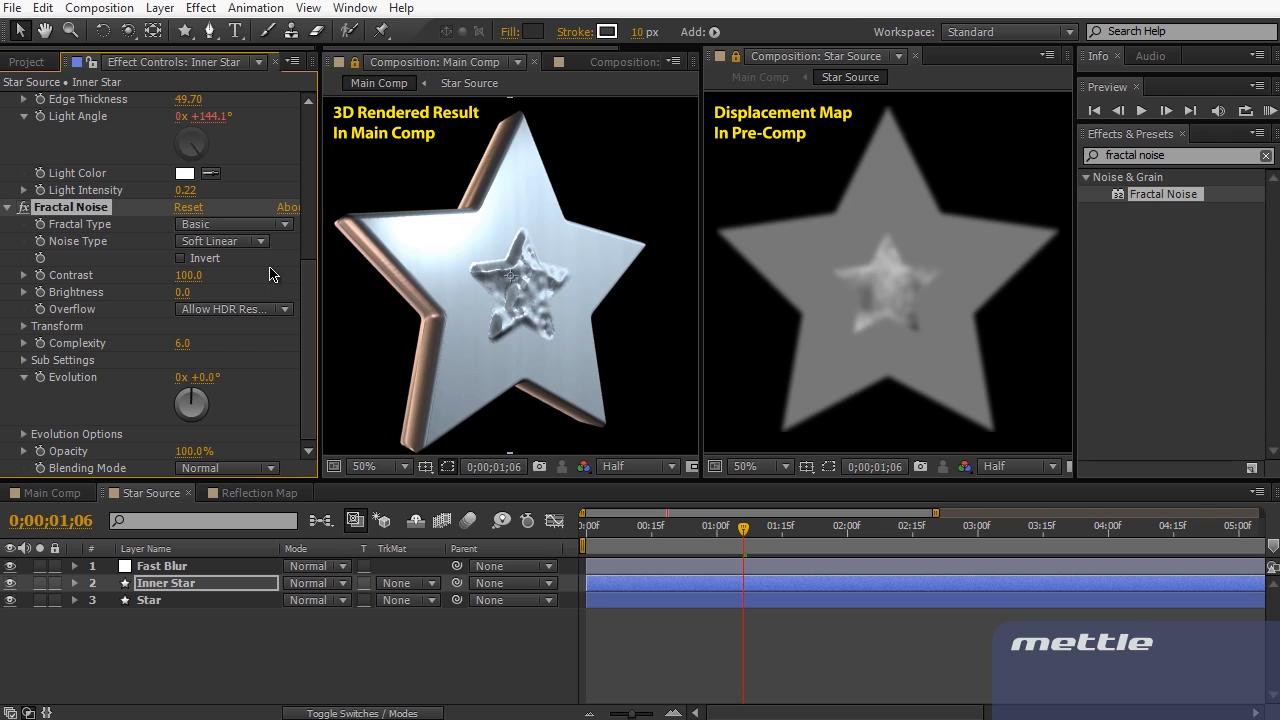
Set the Inner Star's Fractal Noise Contrast to 177 and Brightness to 6
drag(199, 276, 246, 280)
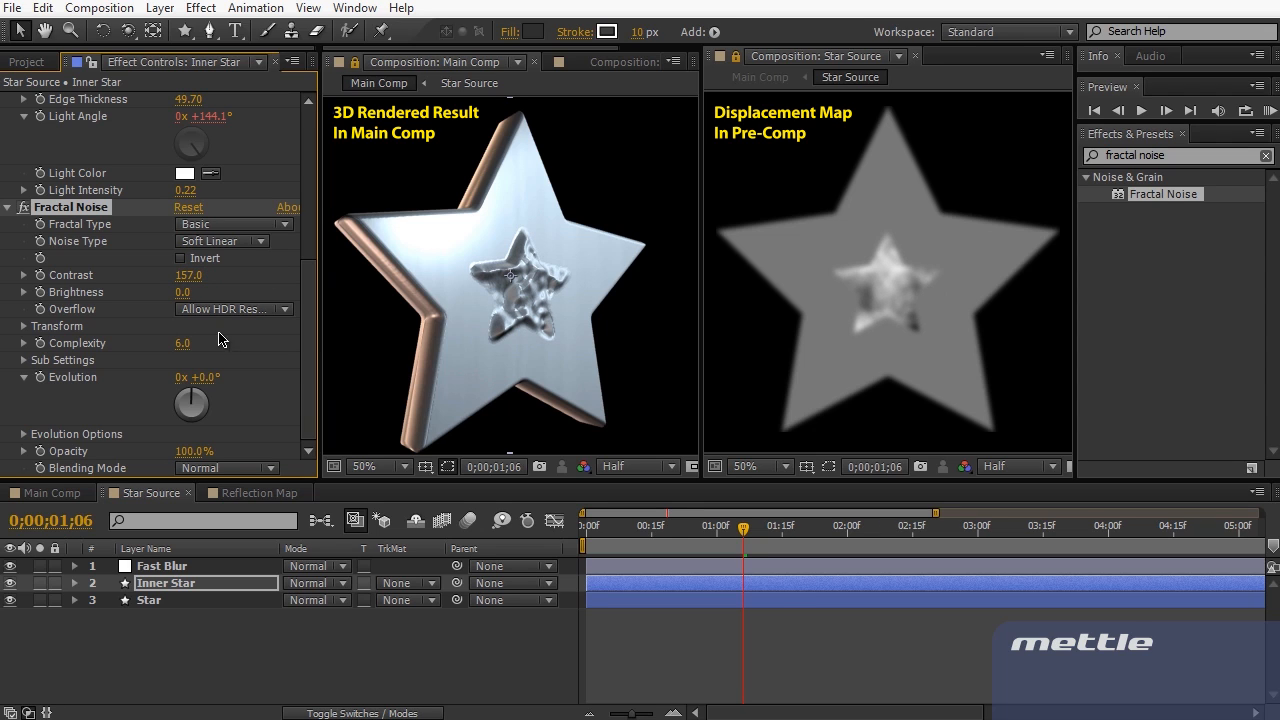
drag(183, 292, 287, 296)
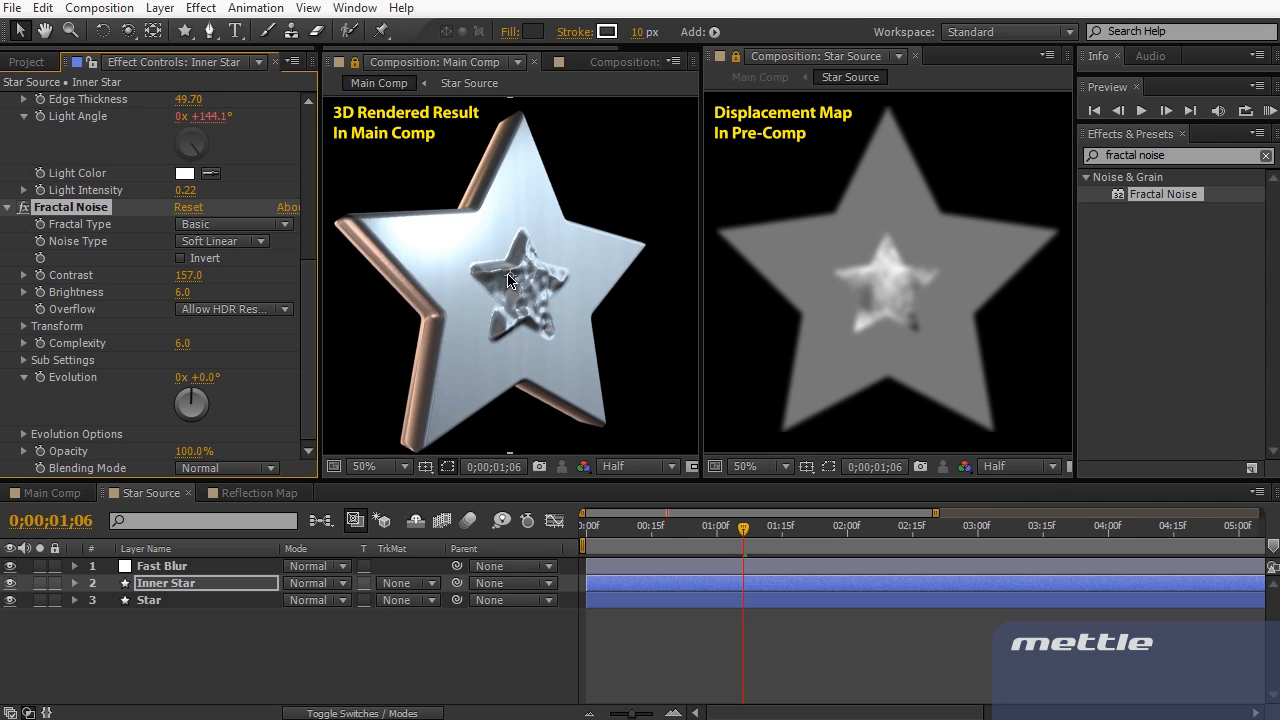
drag(186, 277, 274, 344)
mouse_move(184, 293)
mouse_down()
mouse_move(246, 295)
mouse_move(184, 294)
mouse_up()
Animate the Fractal Noise Evolution with the expression time*120
alt+click(41, 380)
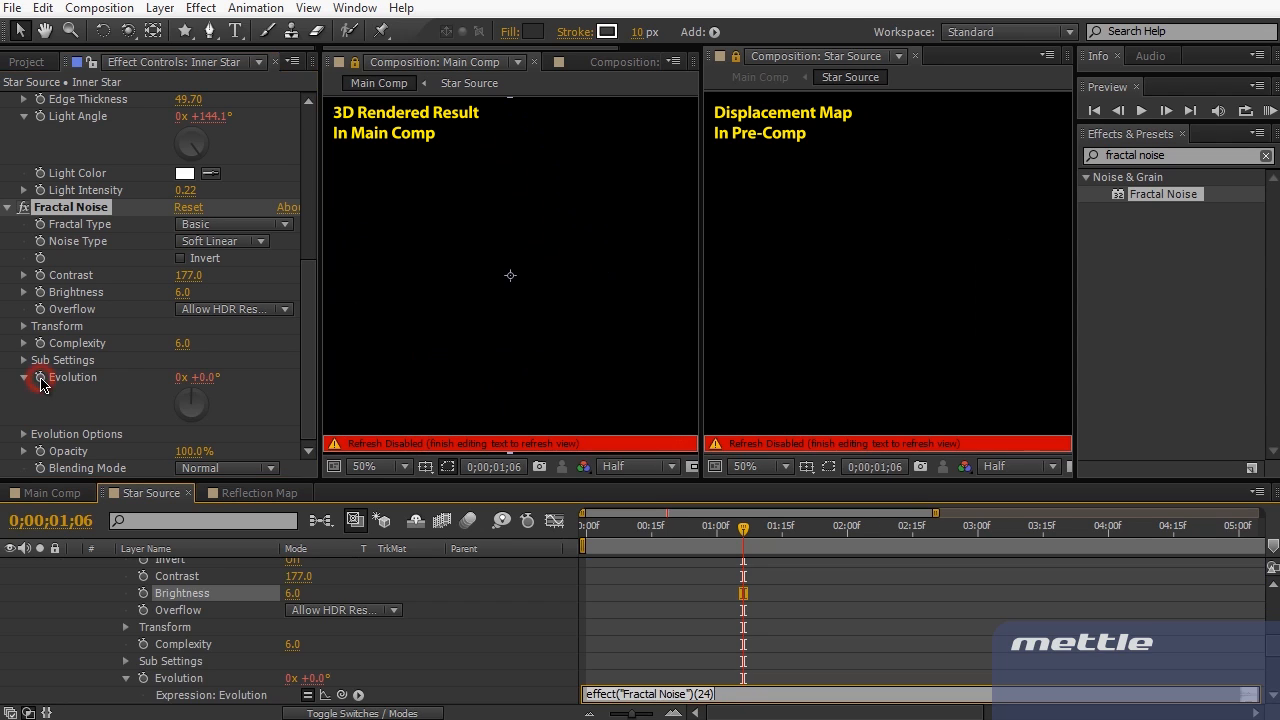
text(time*120)
click(365, 383)
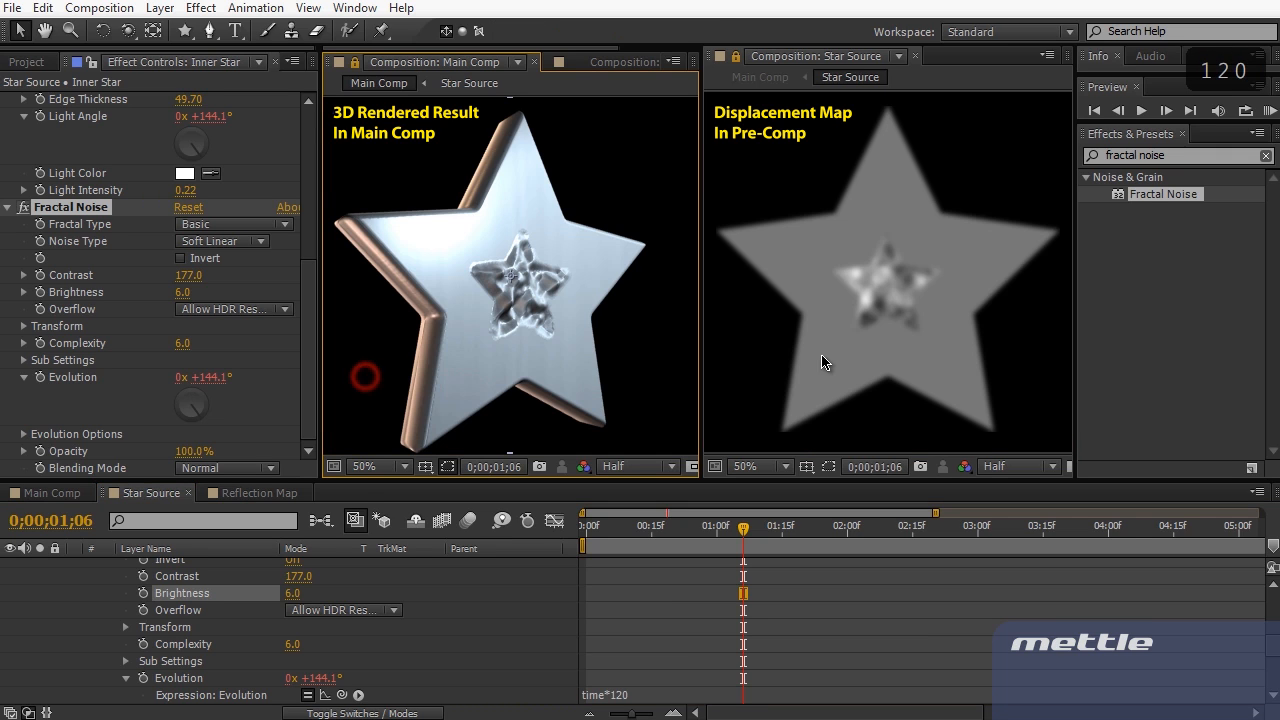
Move the current time to 0;00;00;01 and preview the animated displacement in Main Comp
mouse_move(600, 527)
mouse_down()
mouse_move(625, 537)
mouse_move(591, 527)
mouse_up()
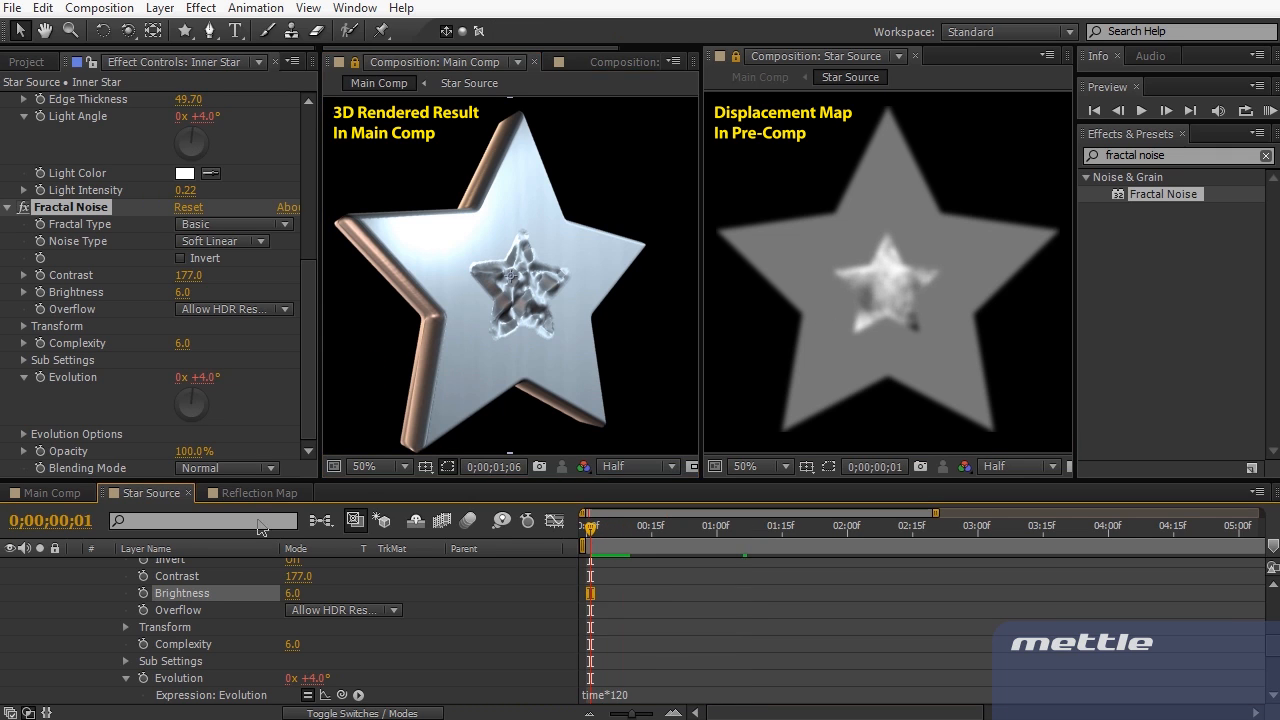
click(55, 493)
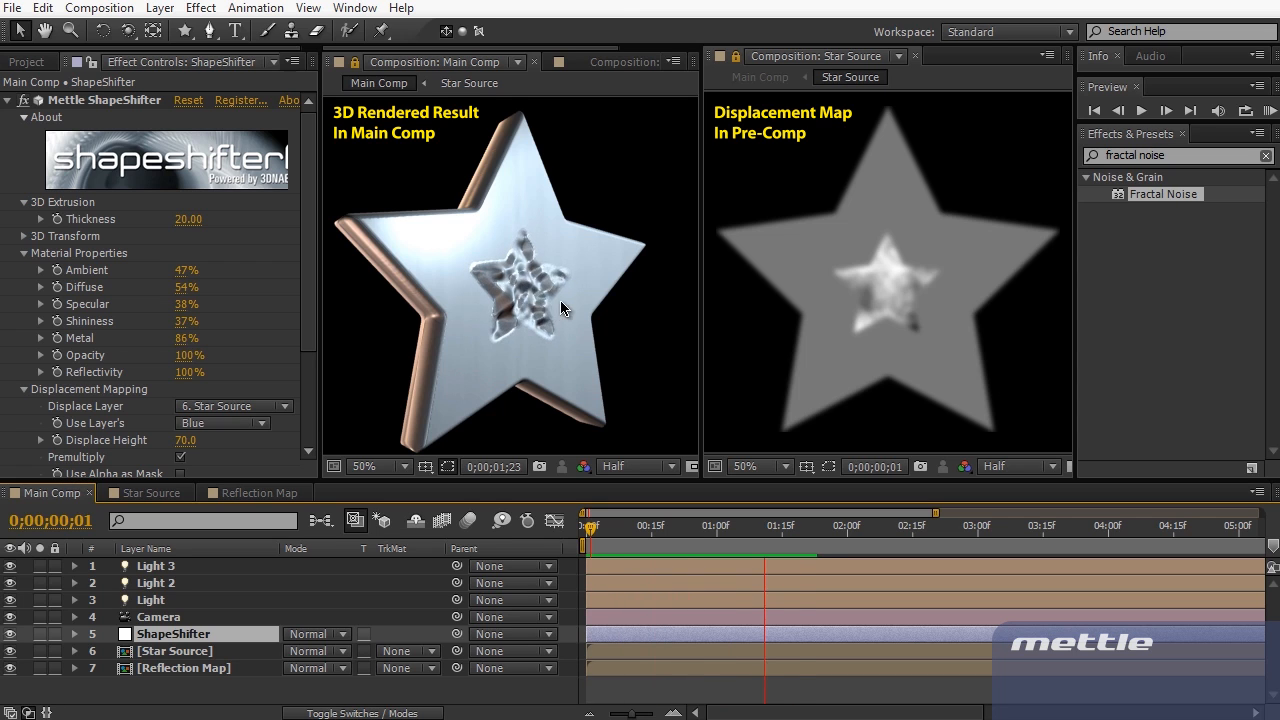
click(482, 368)
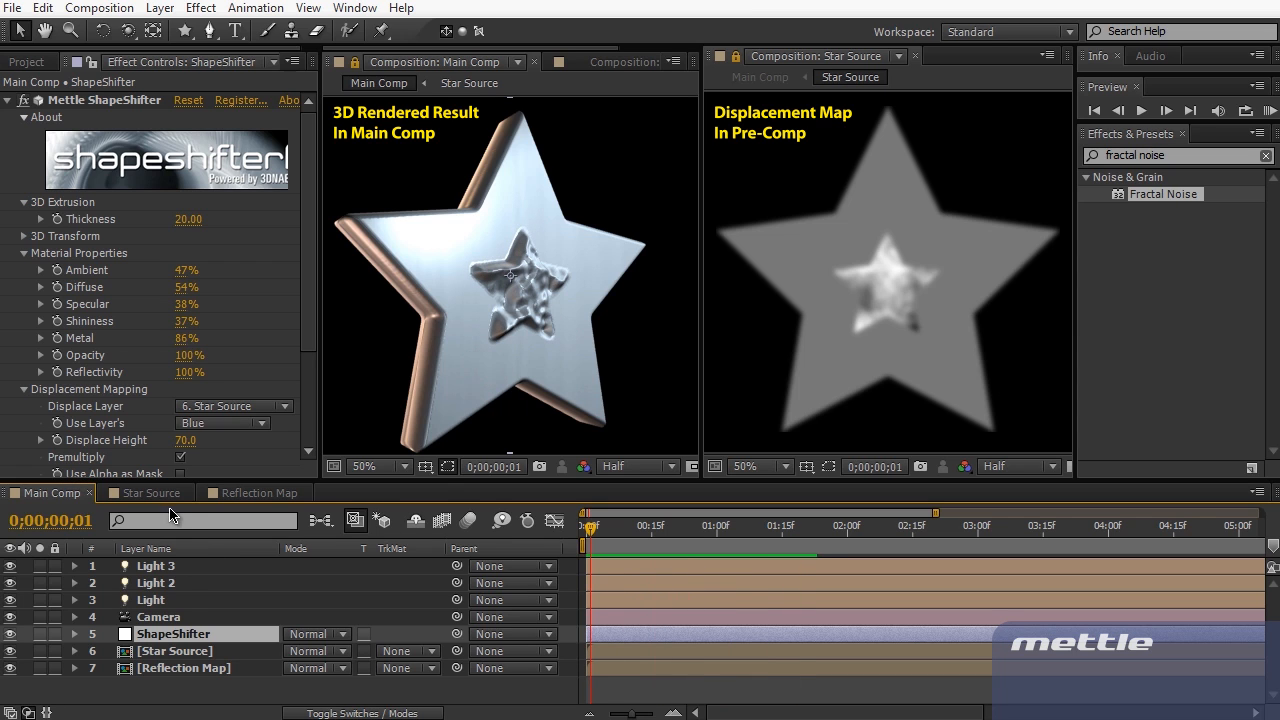
Return to the Star Source composition and collapse the Inner Star layer's properties
click(155, 493)
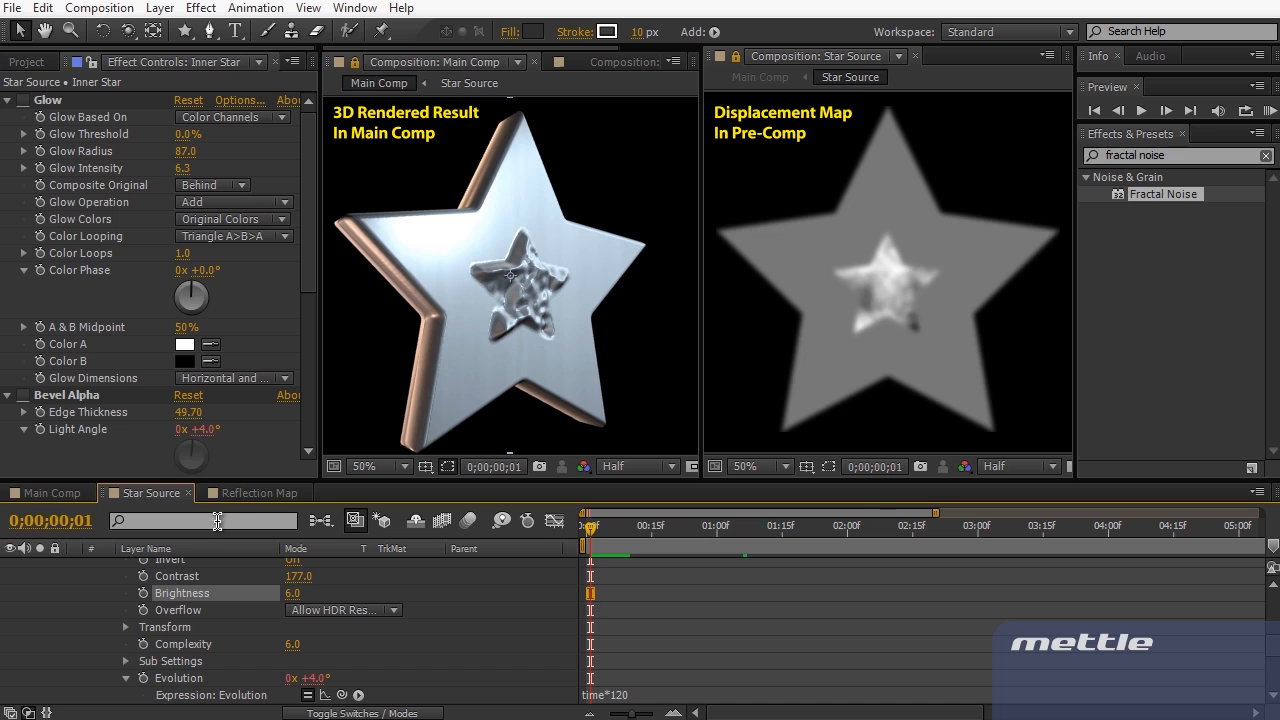
scroll(193, 643, up, 5)
click(74, 583)
click(74, 583)
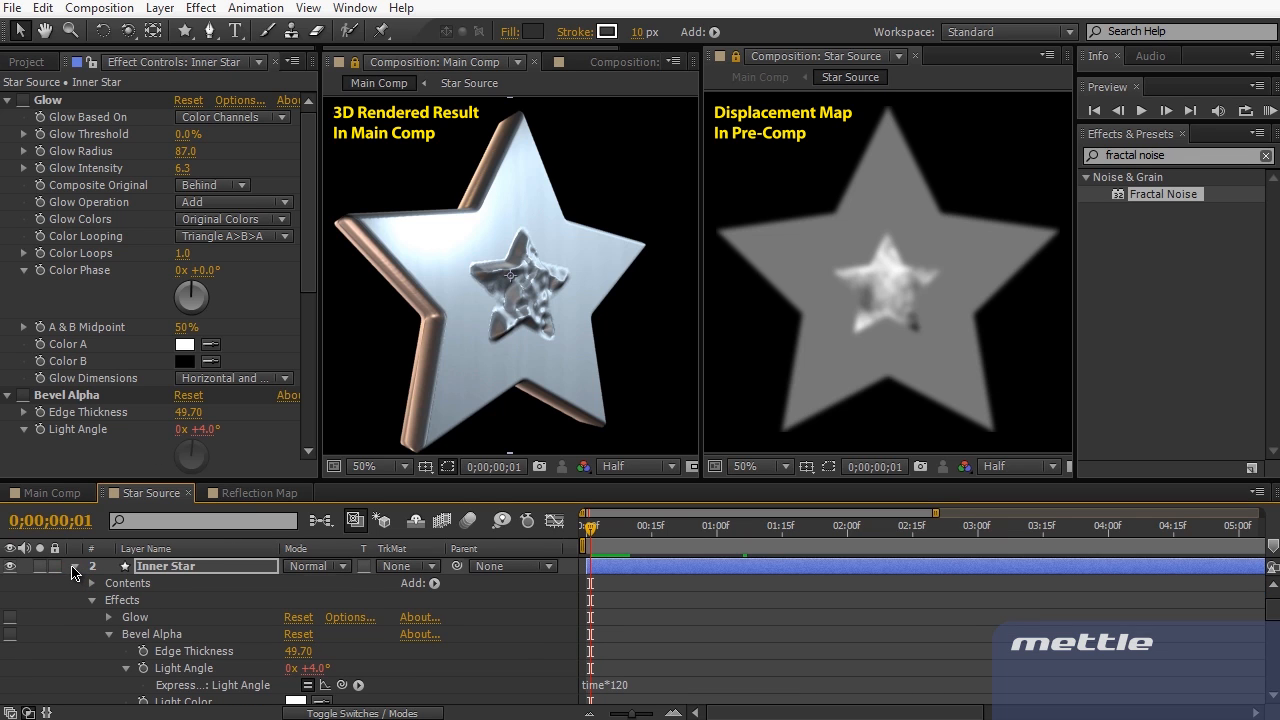
click(74, 566)
scroll(127, 320, down, 5)
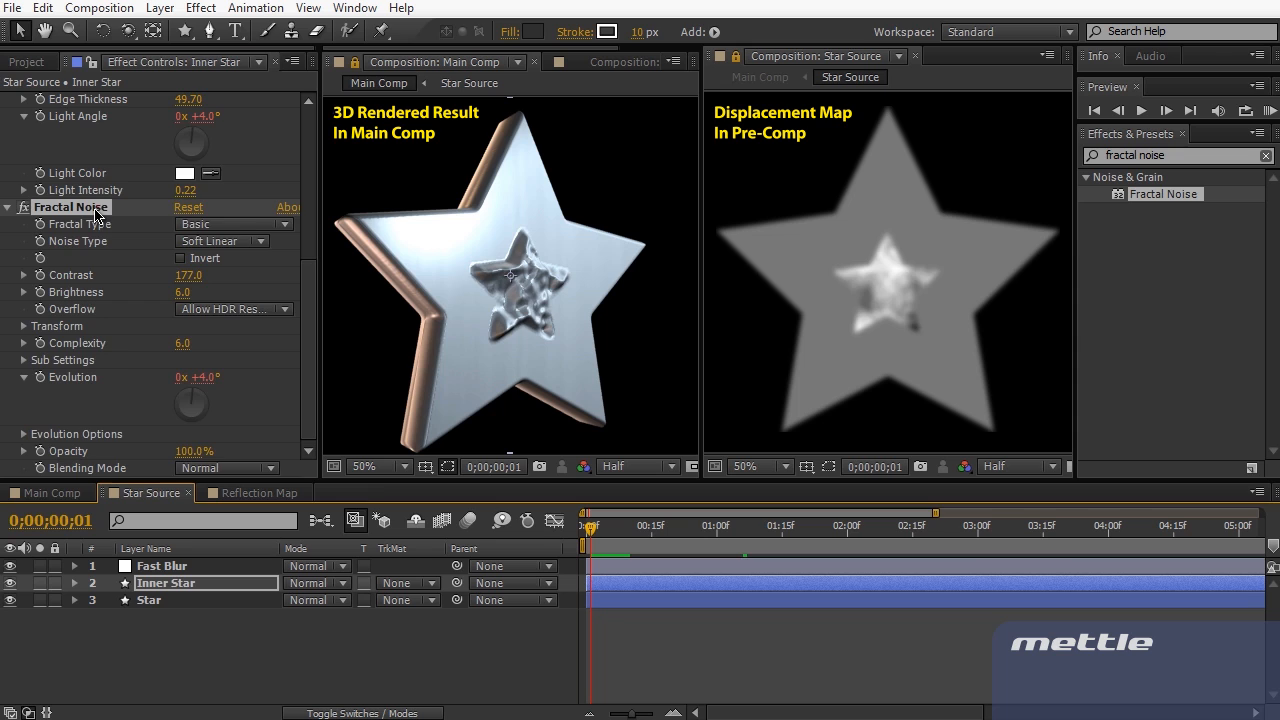
Delete Fractal Noise from the Inner Star layer and apply a new Fractal Noise effect to the Star layer
key(Delete)
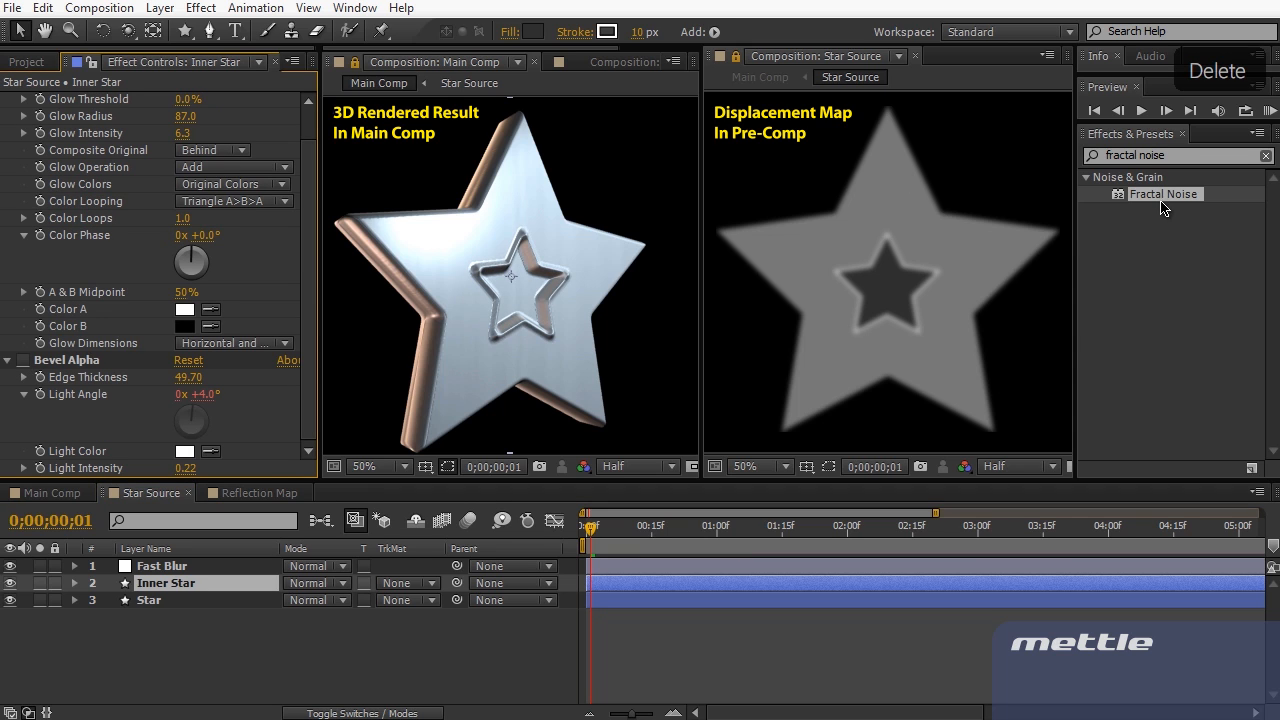
drag(1163, 195, 216, 600)
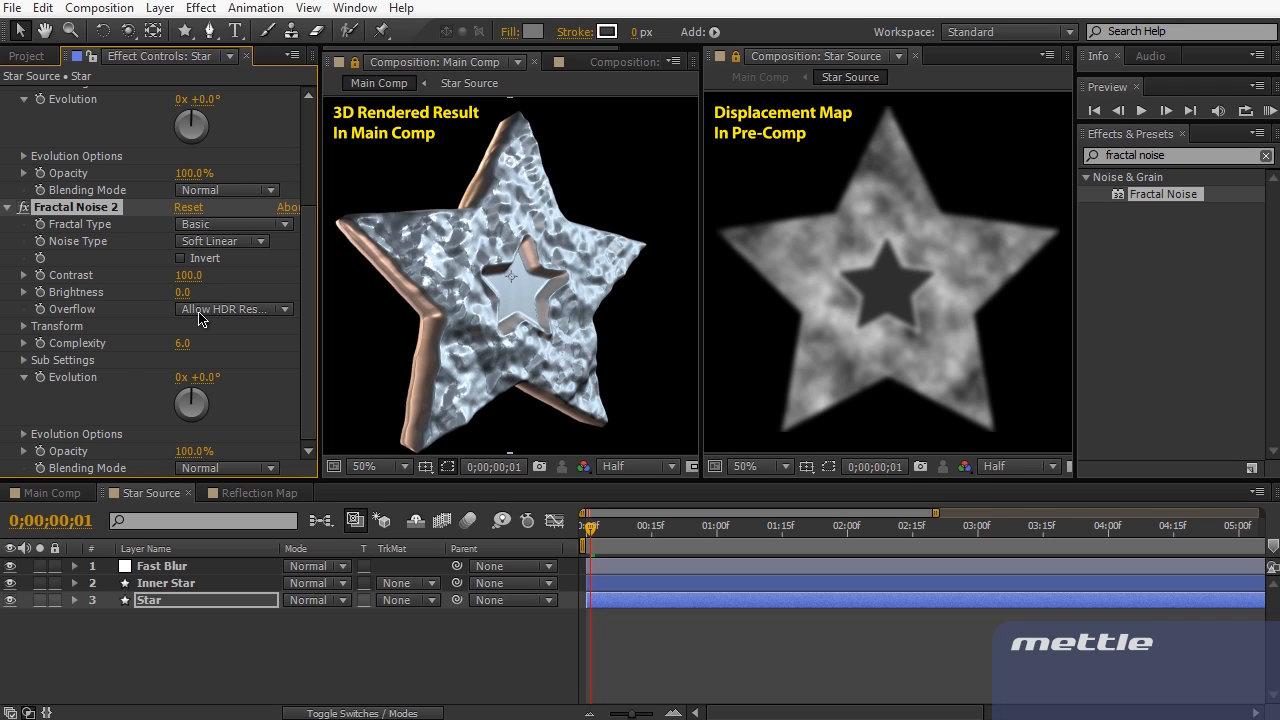
Turn off Uniform Scaling in the Star's new Fractal Noise and set Scale Width to 726 and Scale Height to 5
click(23, 327)
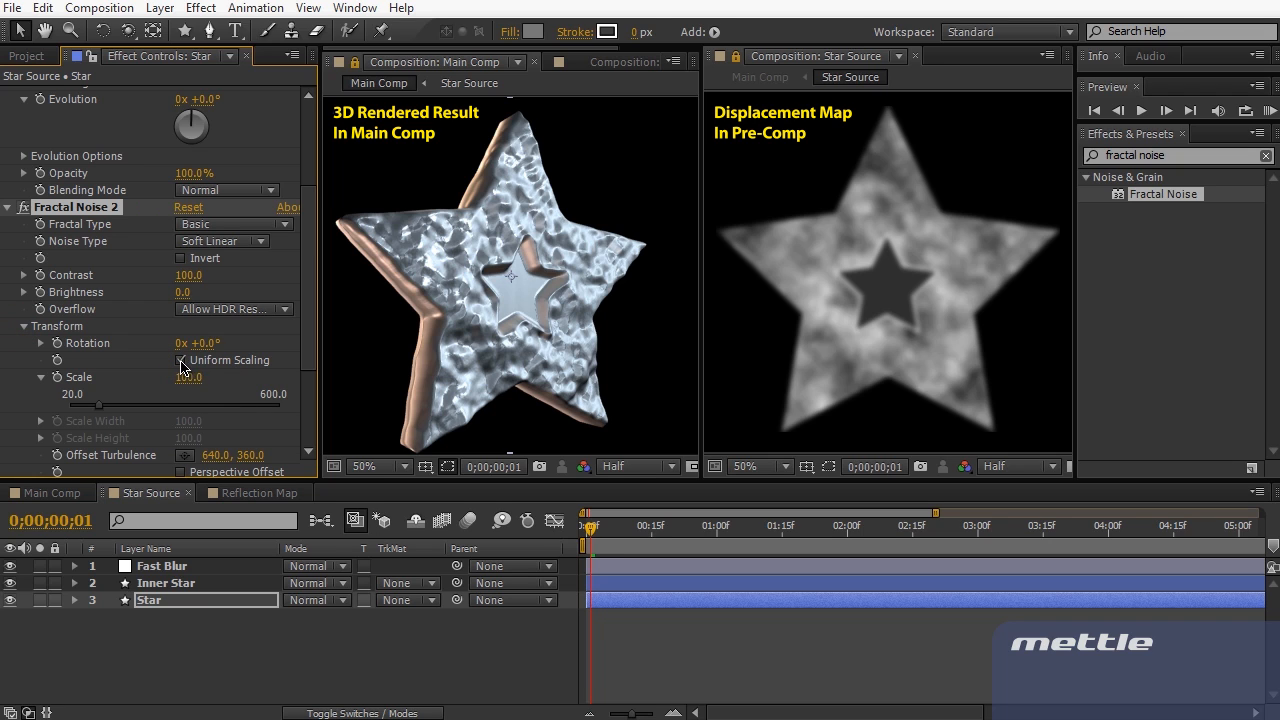
click(180, 360)
mouse_move(189, 405)
mouse_down()
mouse_move(285, 405)
mouse_move(165, 400)
mouse_up()
scroll(129, 413, down, 3)
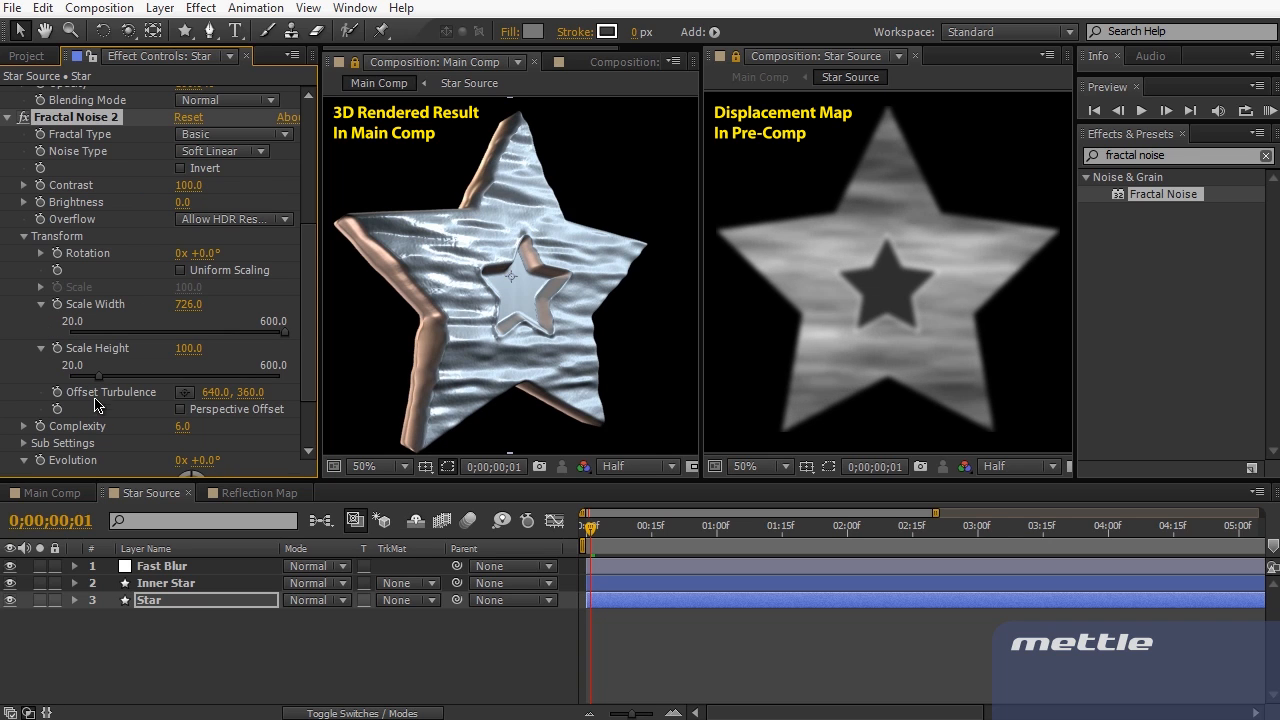
drag(96, 385, 65, 395)
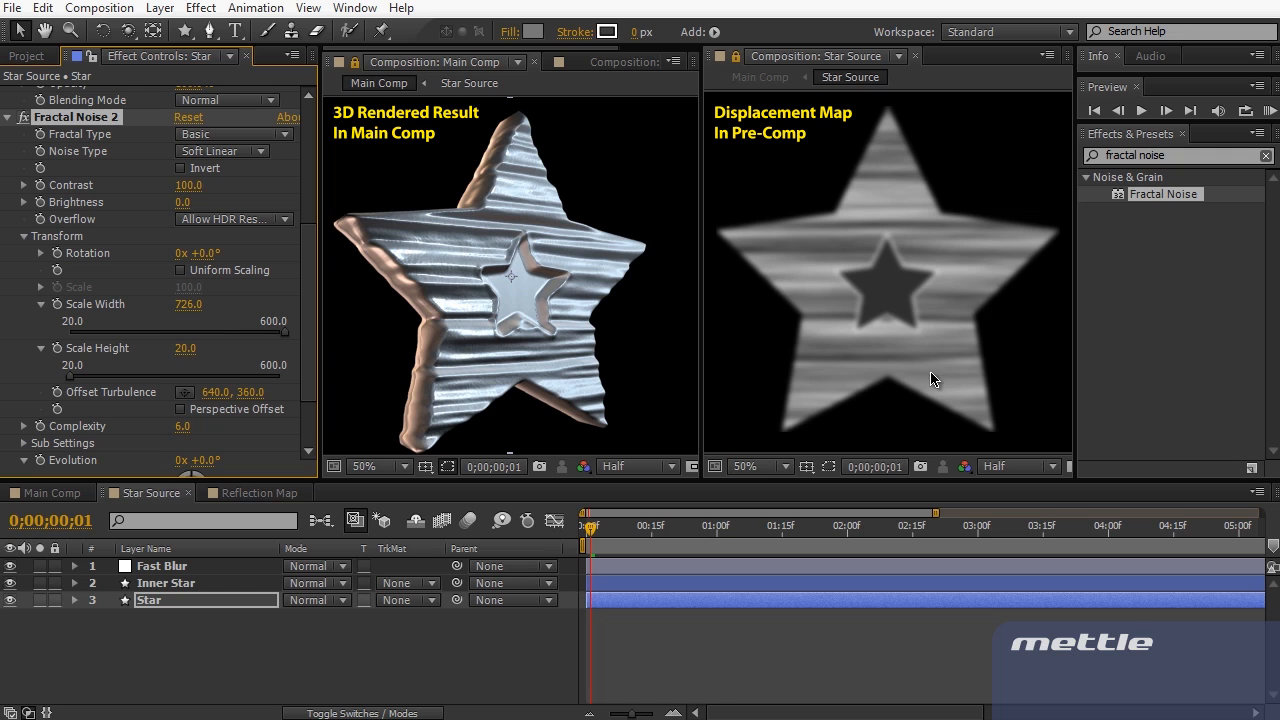
click(186, 348)
text(5)
key(Return)
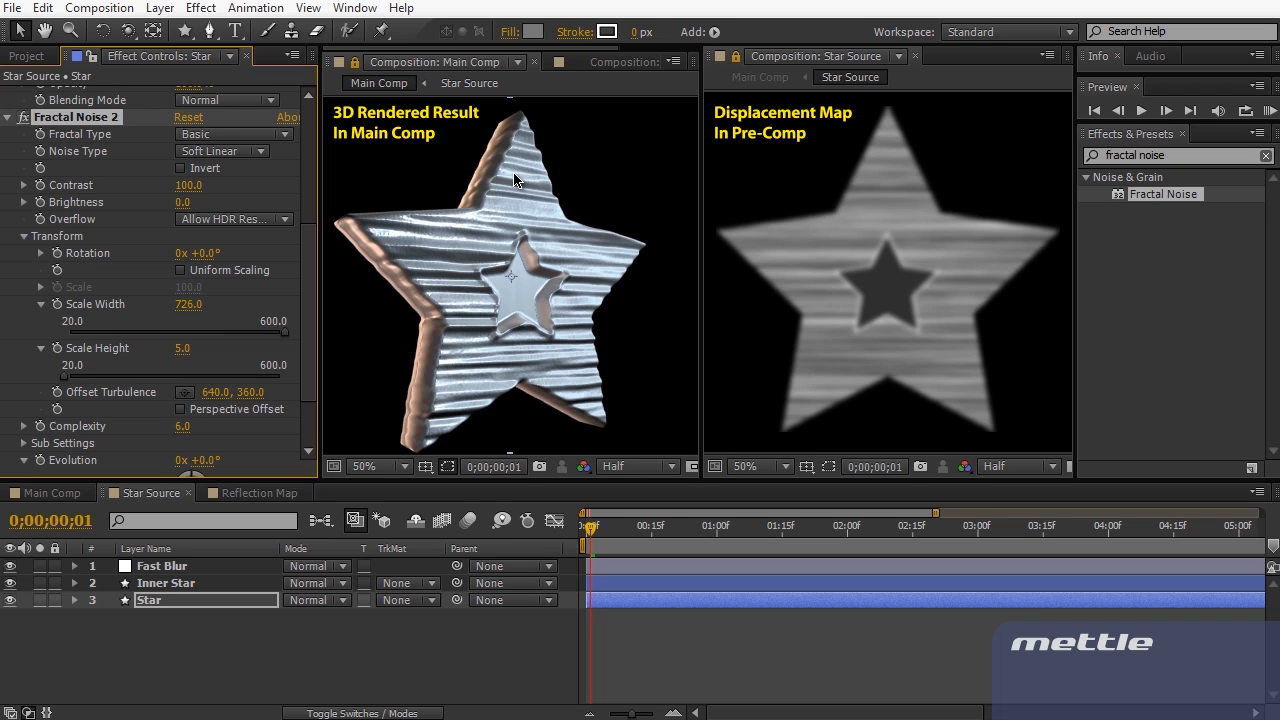
Set the Contrast of the Star's new Fractal Noise to 10
click(189, 186)
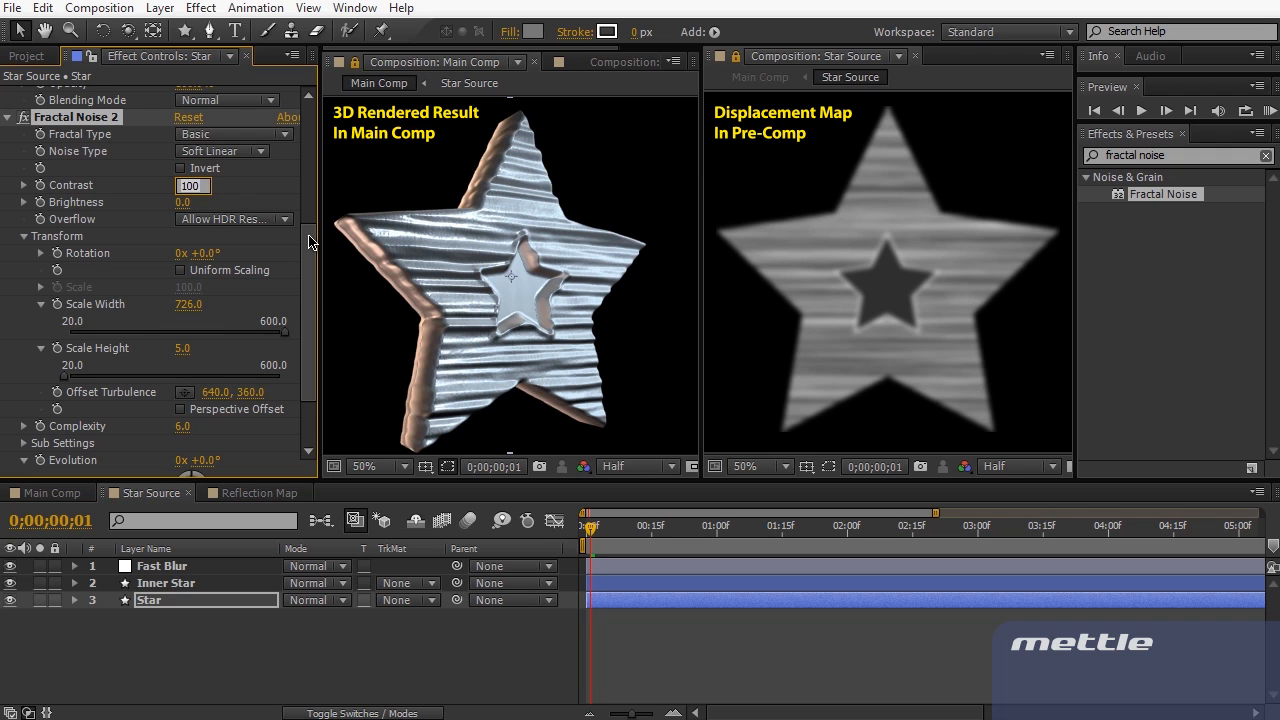
text(10)
key(KP_Enter)
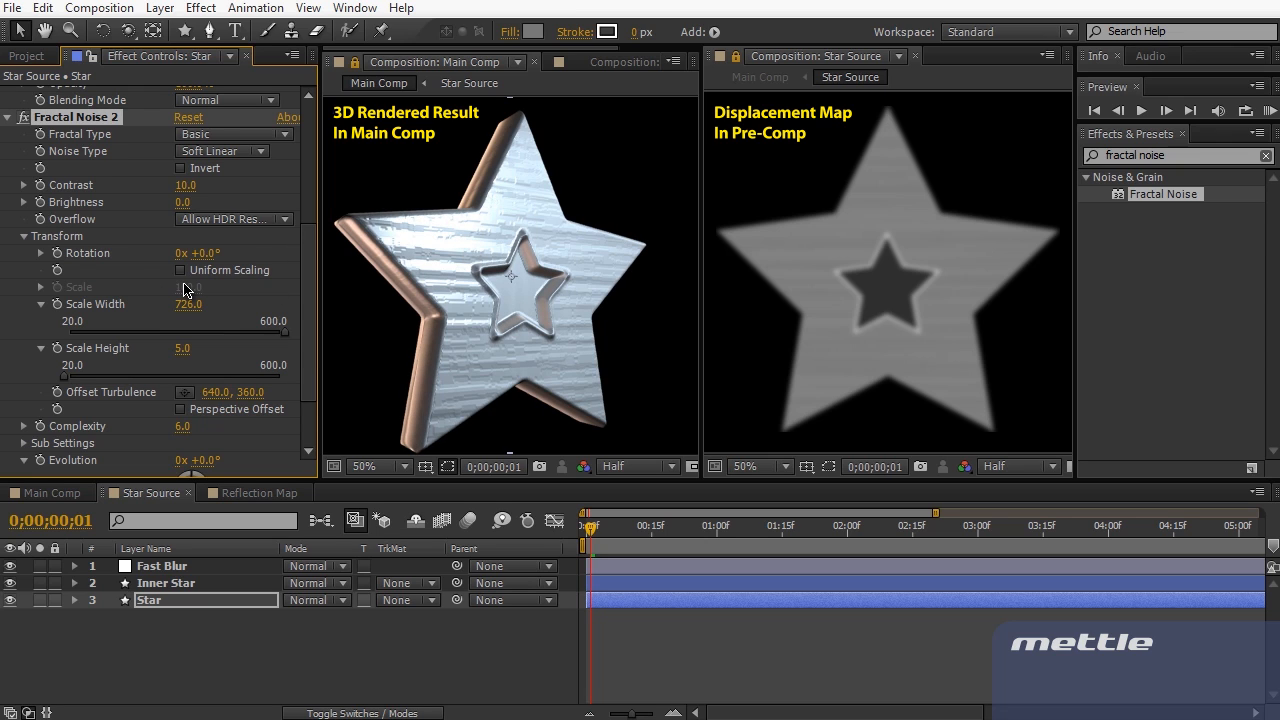
Keyframe the noise's Offset Turbulence from 640, 574 to 640, 813 at 0;00;00;29 and preview the animation in Main Comp
scroll(183, 290, down, 3)
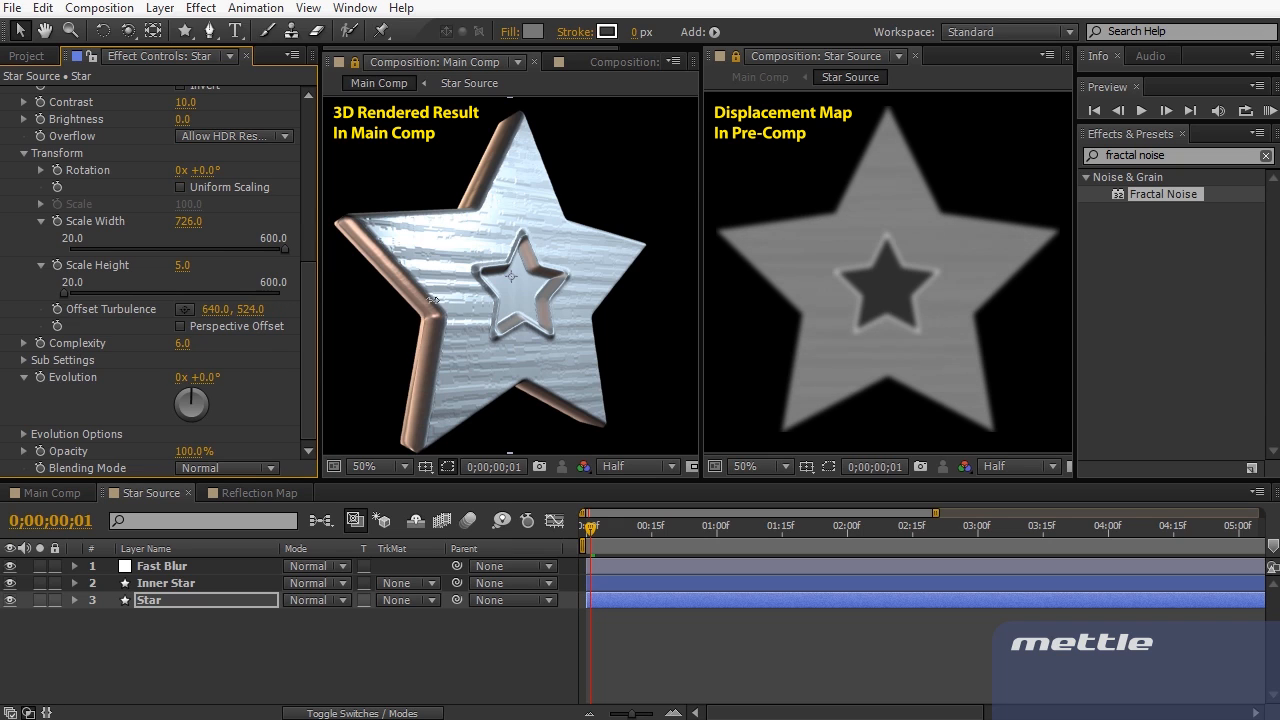
drag(432, 300, 492, 298)
click(57, 309)
click(712, 527)
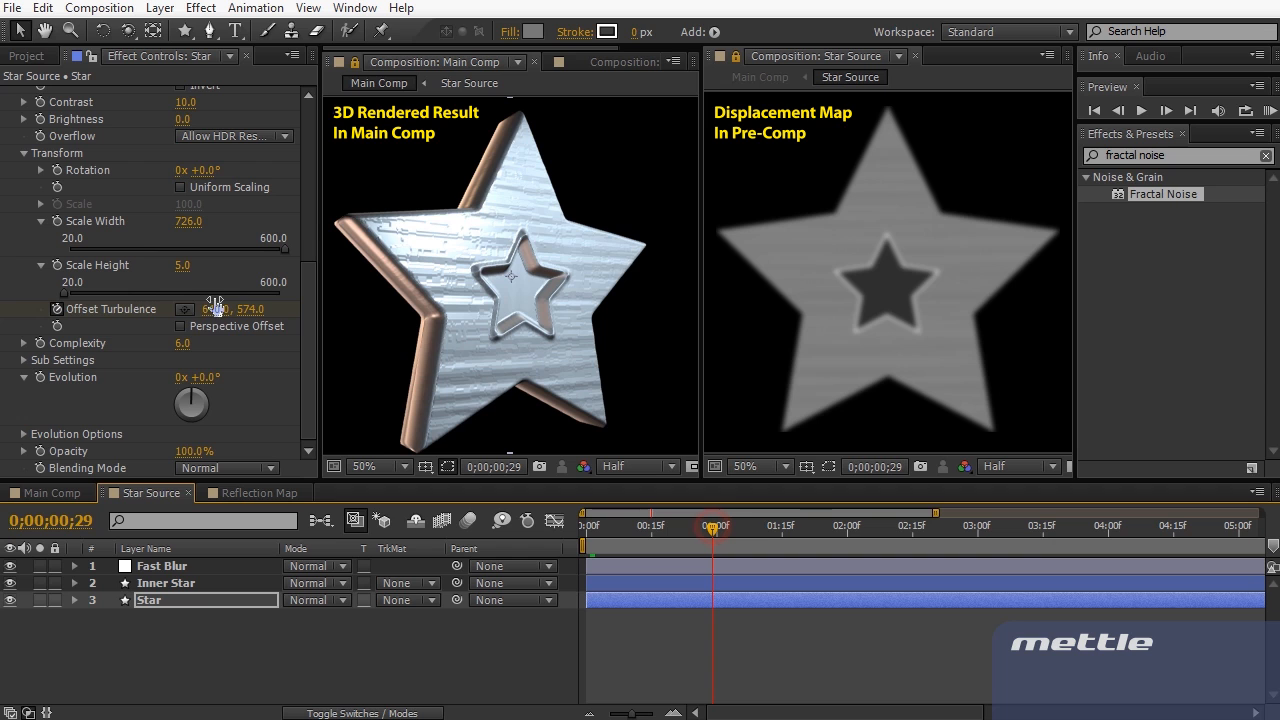
key(u)
drag(240, 318, 371, 300)
key(KP_0)
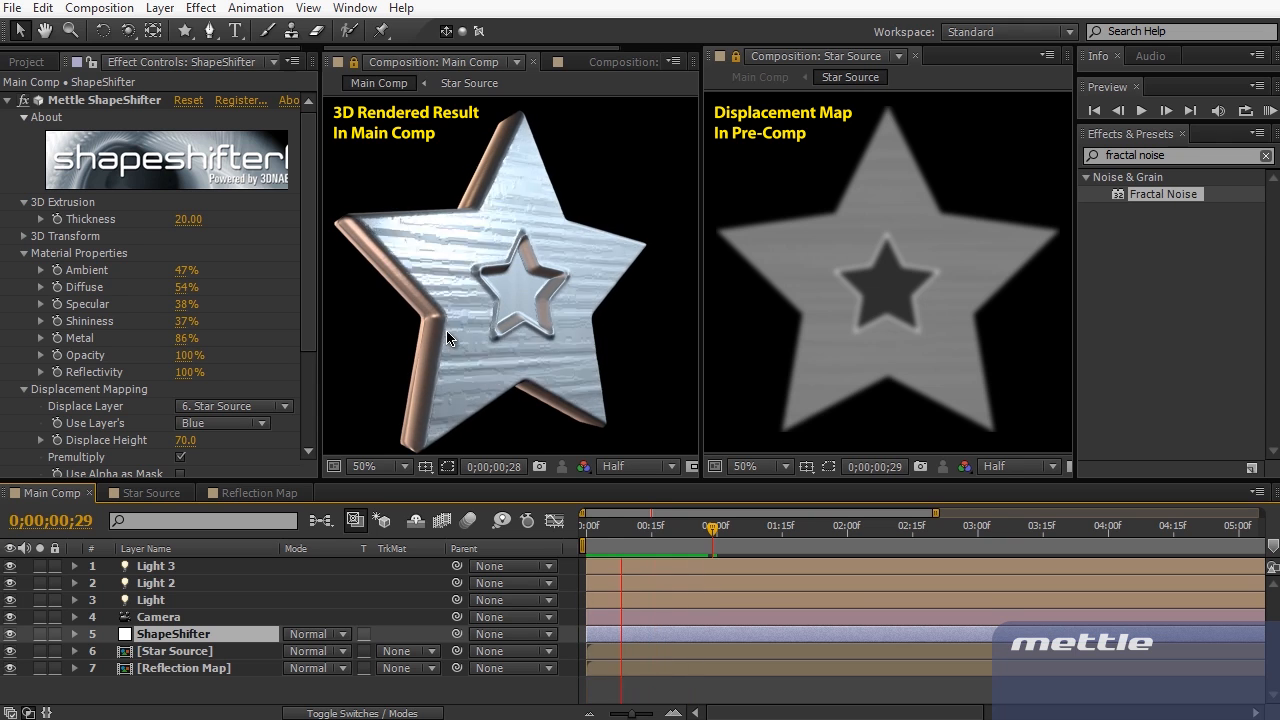
Return to the Star Source composition and delete both Fractal Noise effects from the Star layer
click(142, 493)
click(107, 373)
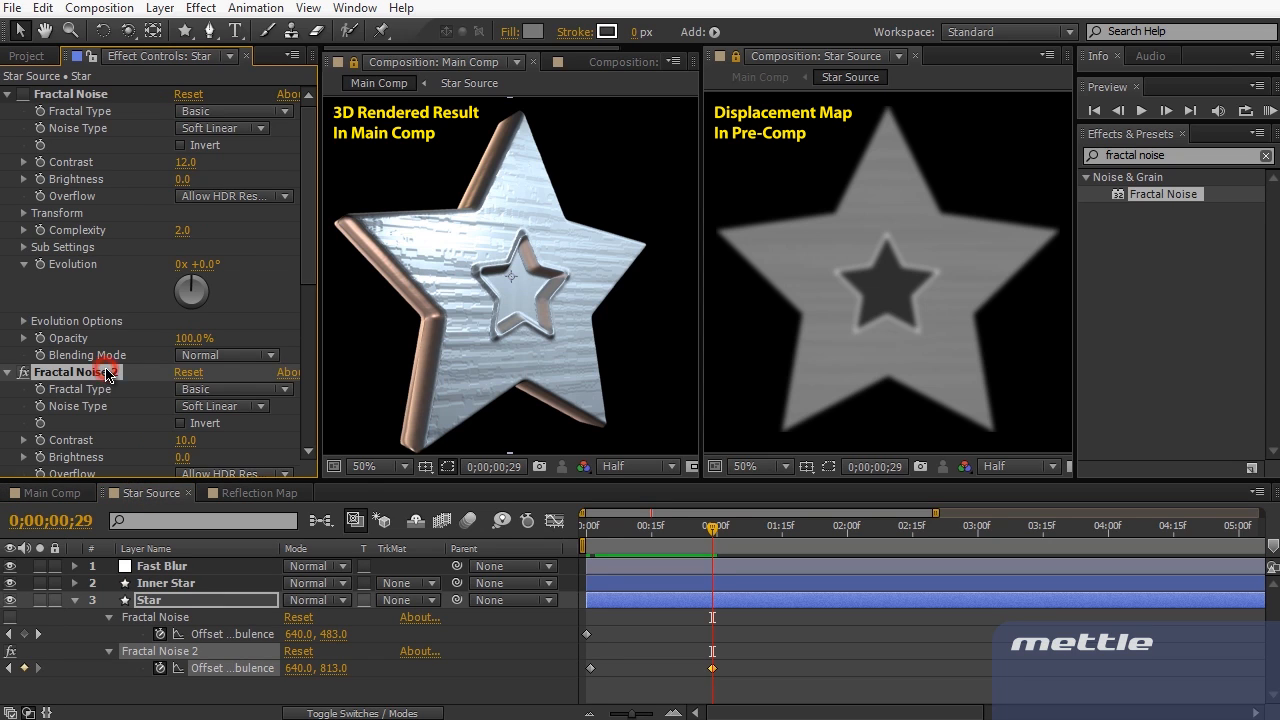
key(Delete)
click(85, 107)
key(Delete)
click(1196, 259)
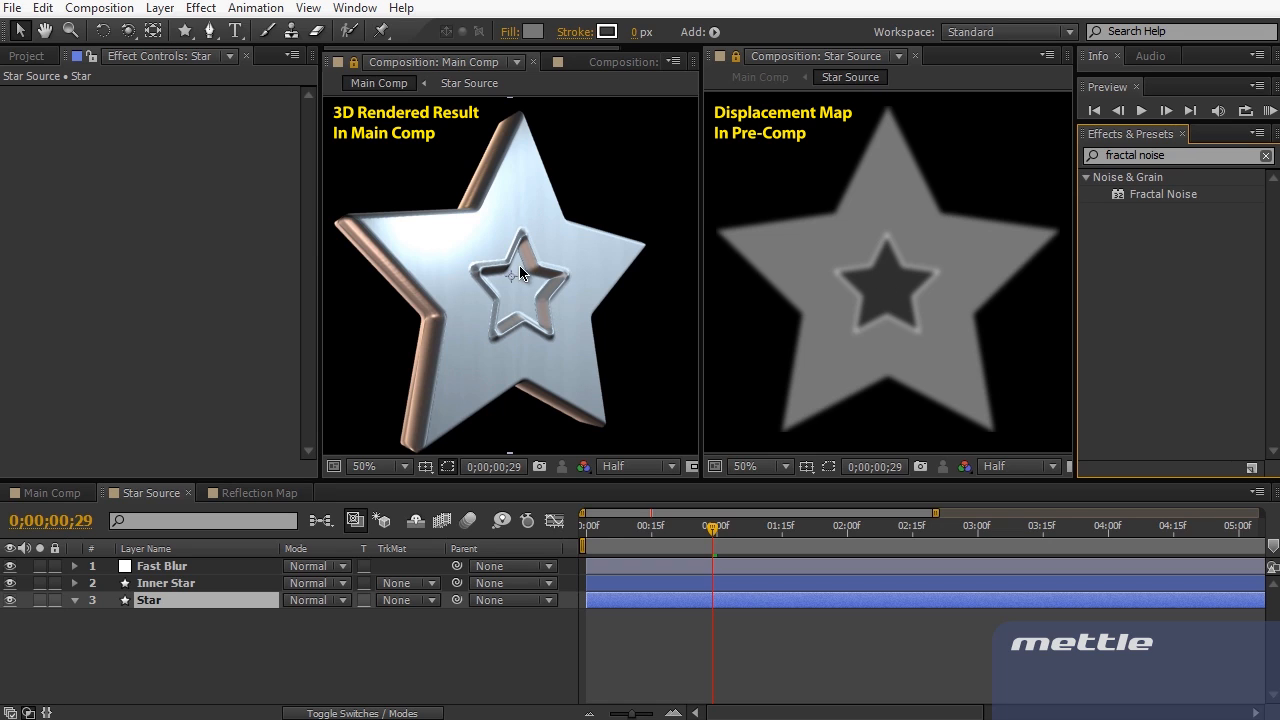
Create a gray 1280 x 720 px solid named Mask in the Star Source composition
click(229, 666)
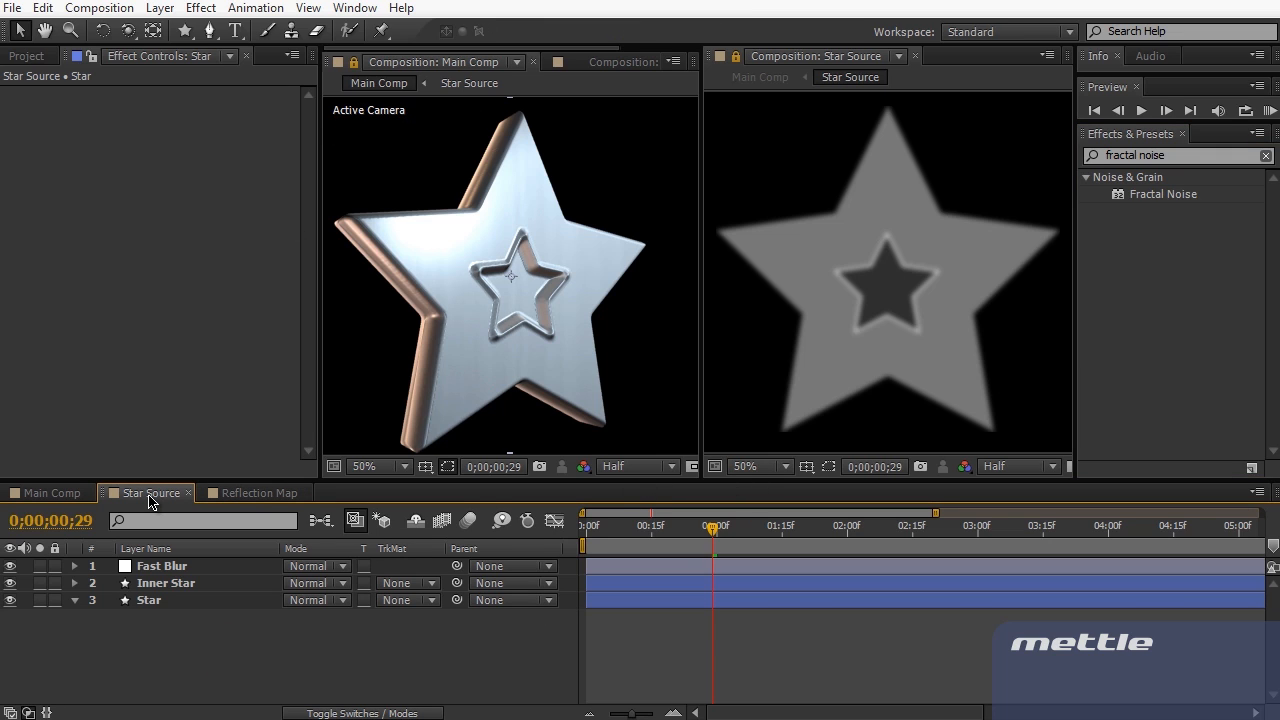
click(160, 7)
mouse_move(437, 34)
click(495, 53)
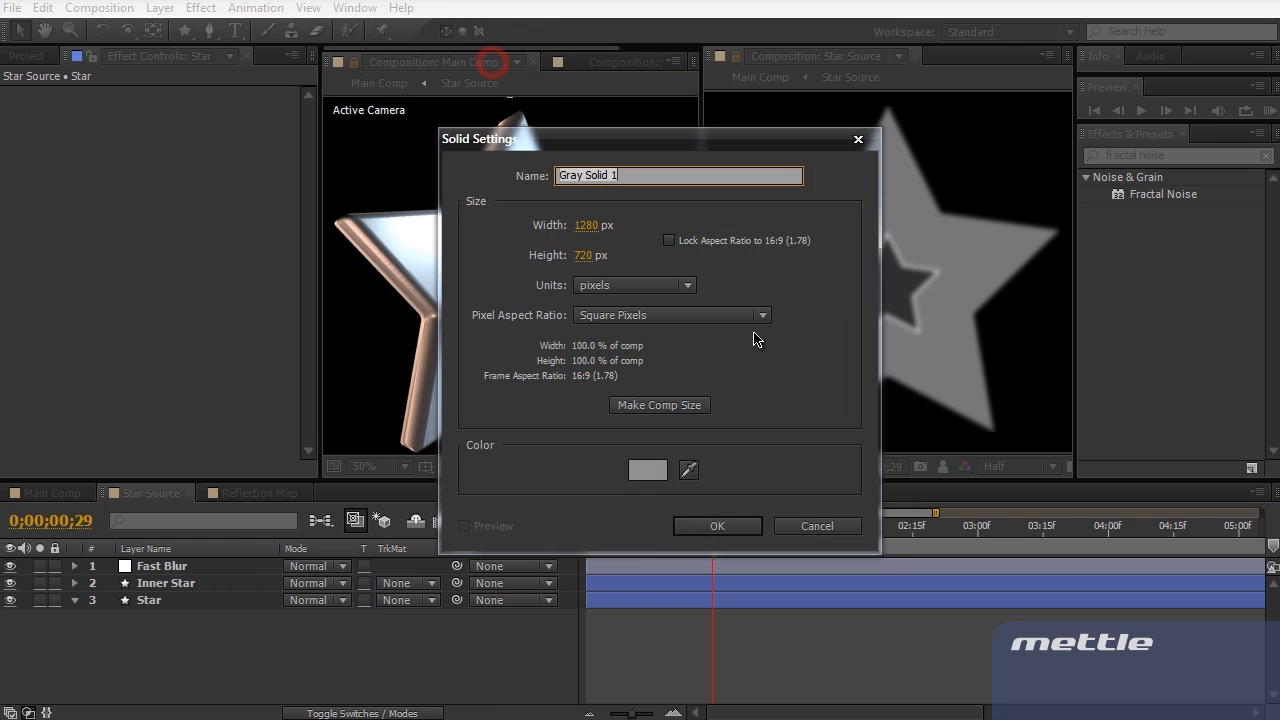
text(Mask)
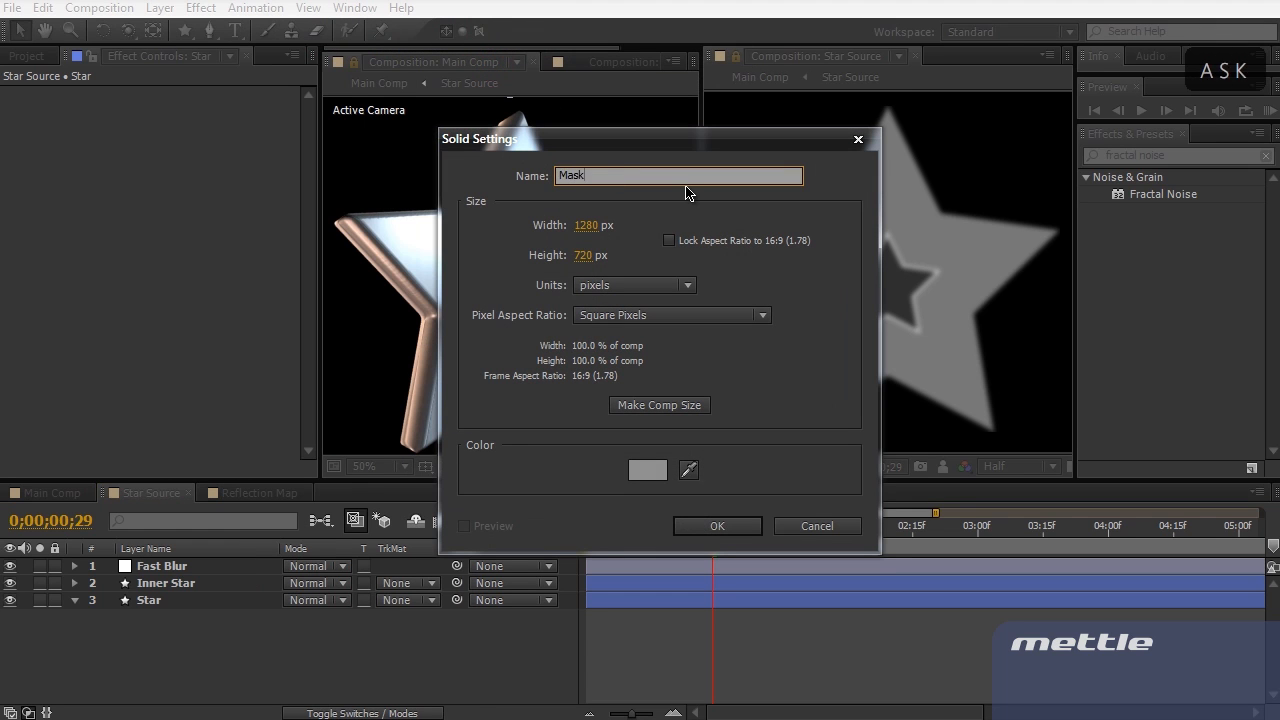
click(691, 527)
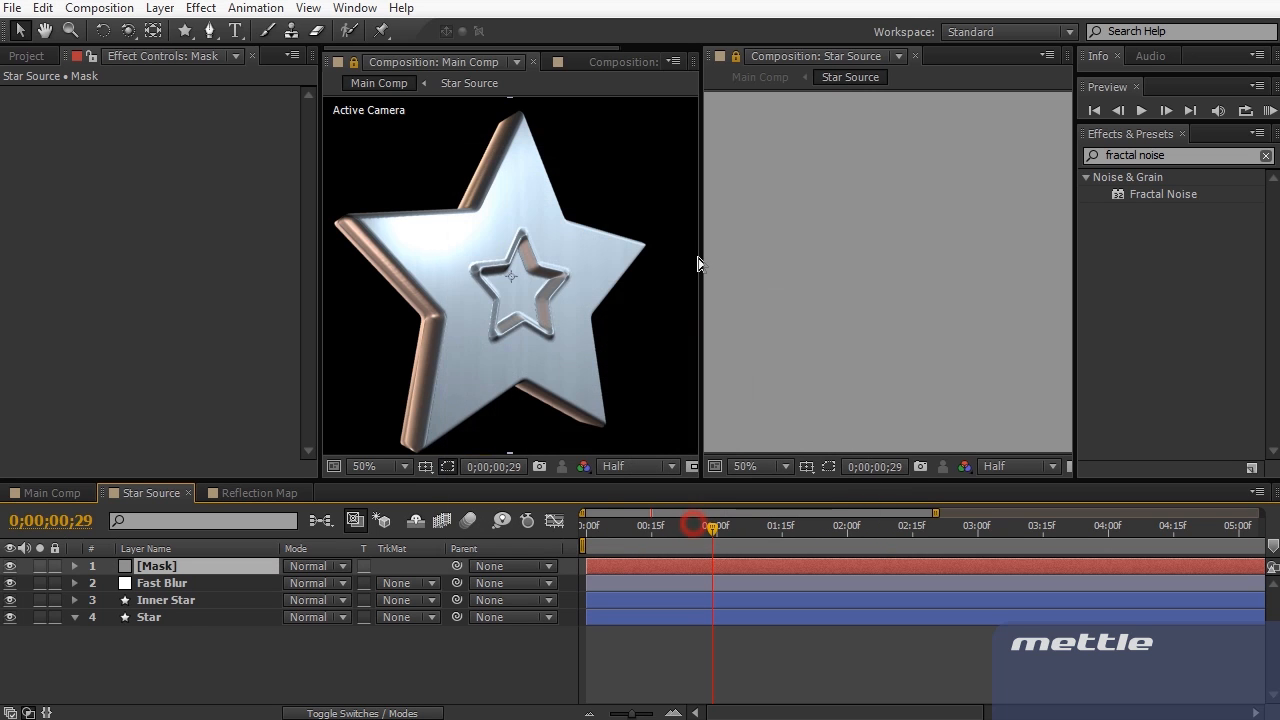
Add a full-size star-shaped mask to the Mask solid and scale the layer to 71%
double_click(184, 32)
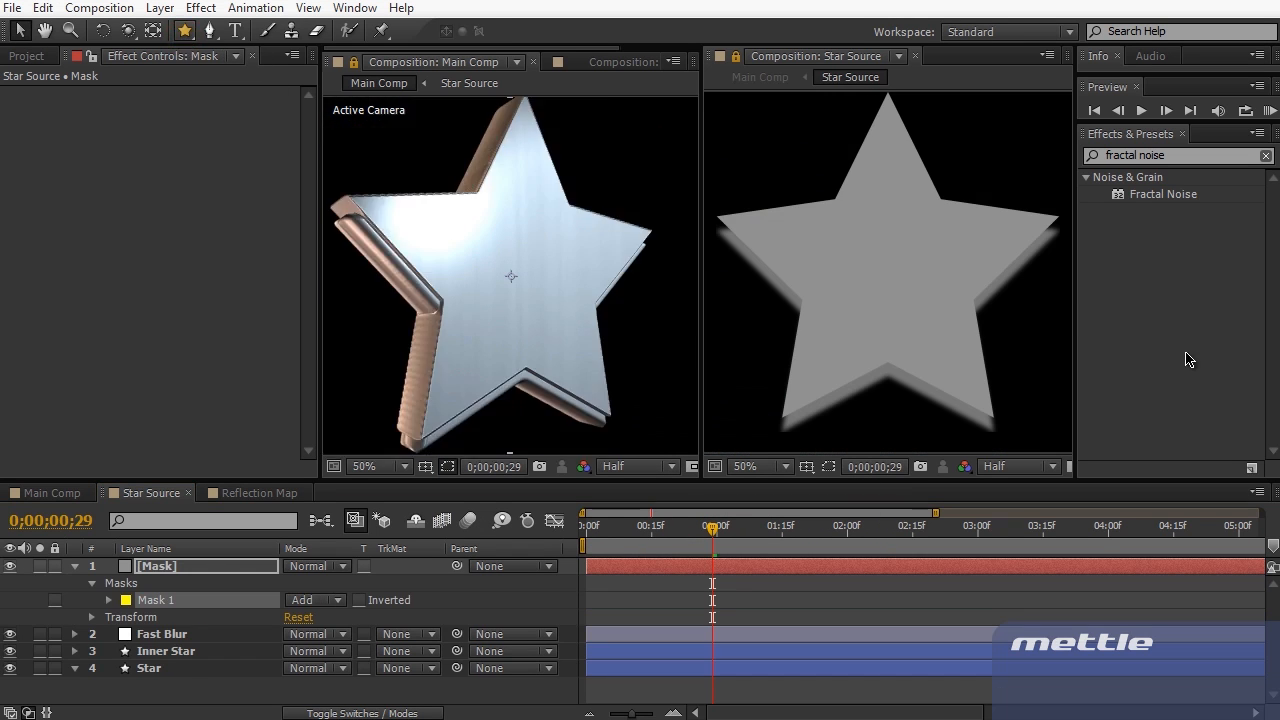
key(s)
mouse_move(318, 583)
mouse_down()
mouse_move(288, 584)
mouse_move(300, 584)
mouse_up()
Move the Mask layer down slightly to center its star inside the larger star, and show the Main Comp render again
key(v)
double_click(900, 289)
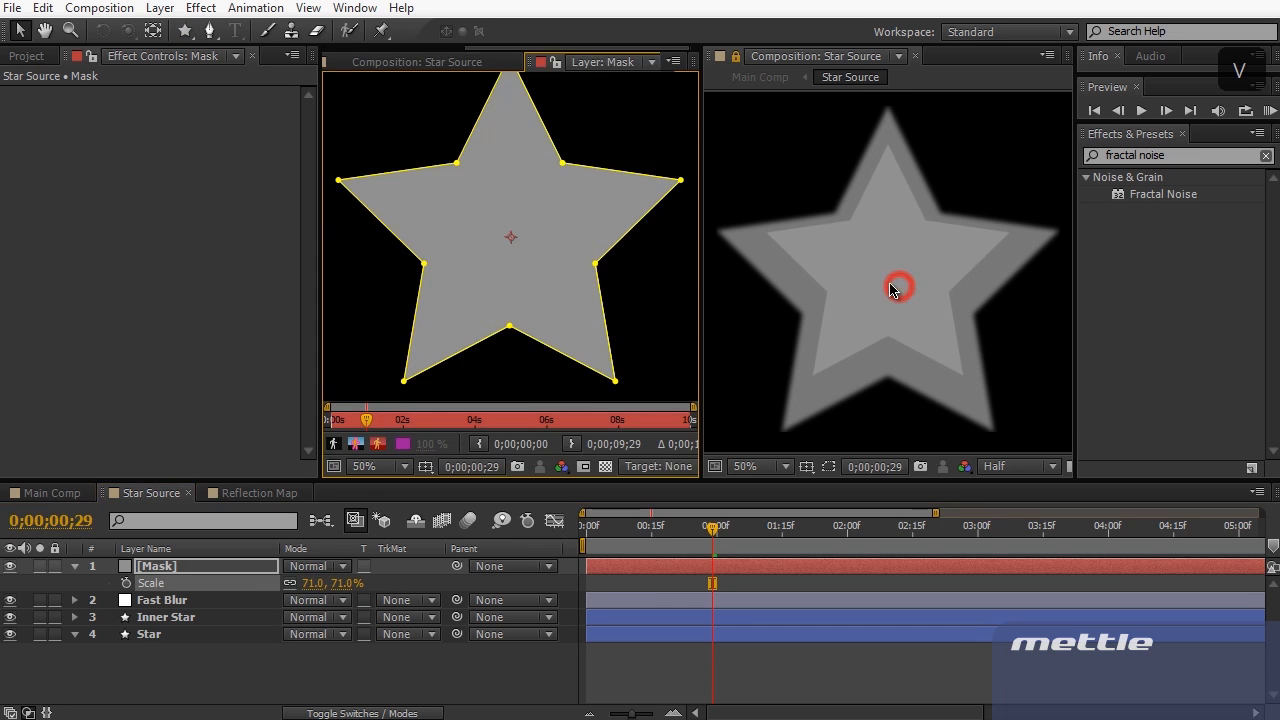
click(475, 62)
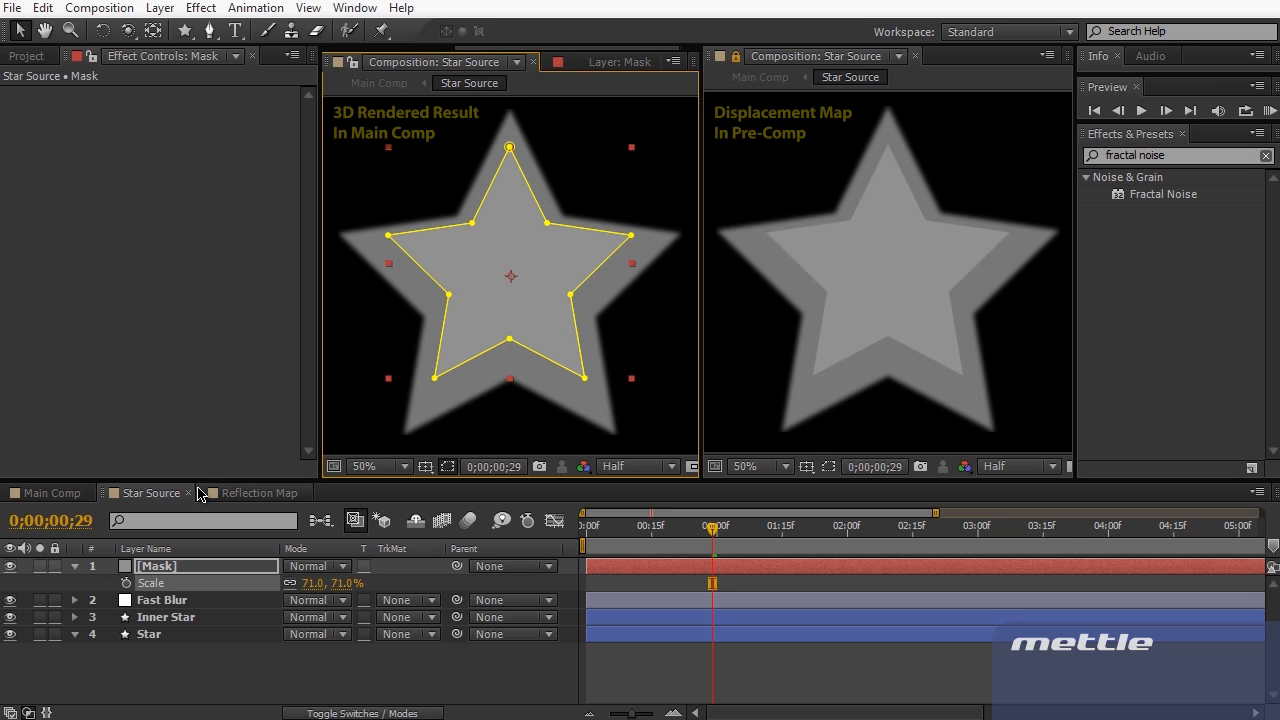
click(201, 565)
drag(877, 260, 881, 281)
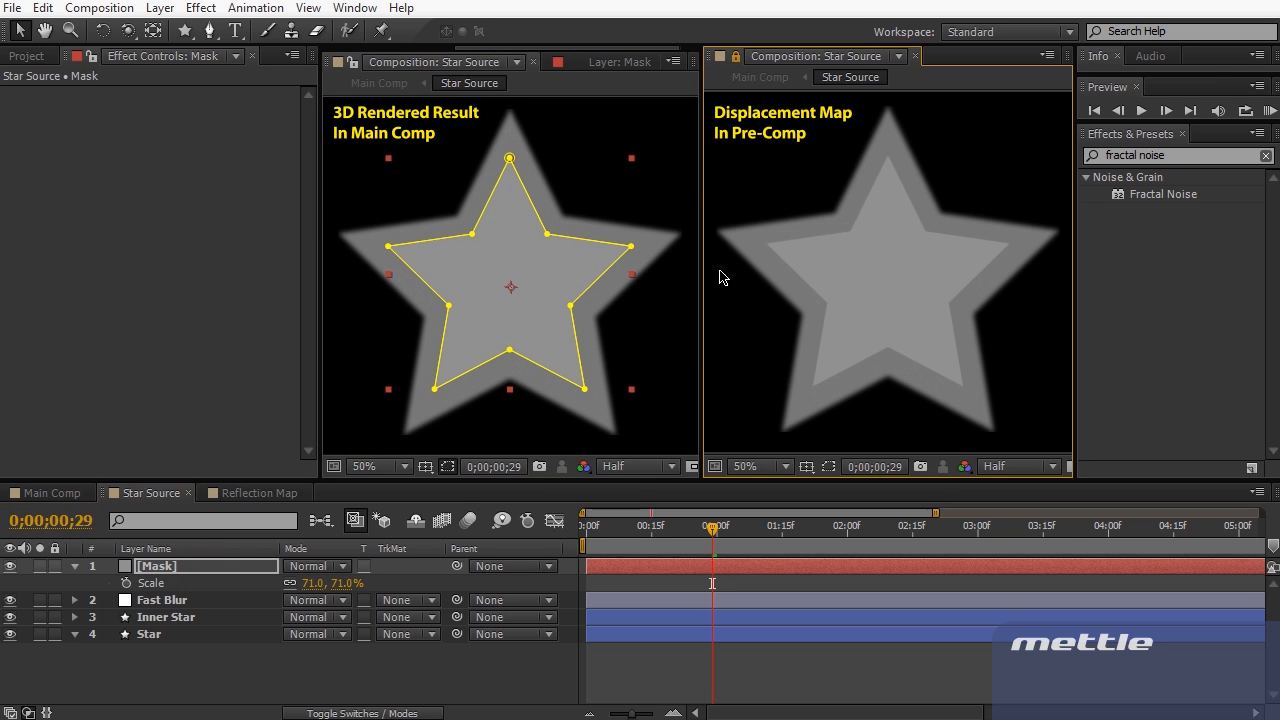
drag(536, 49, 480, 49)
click(428, 62)
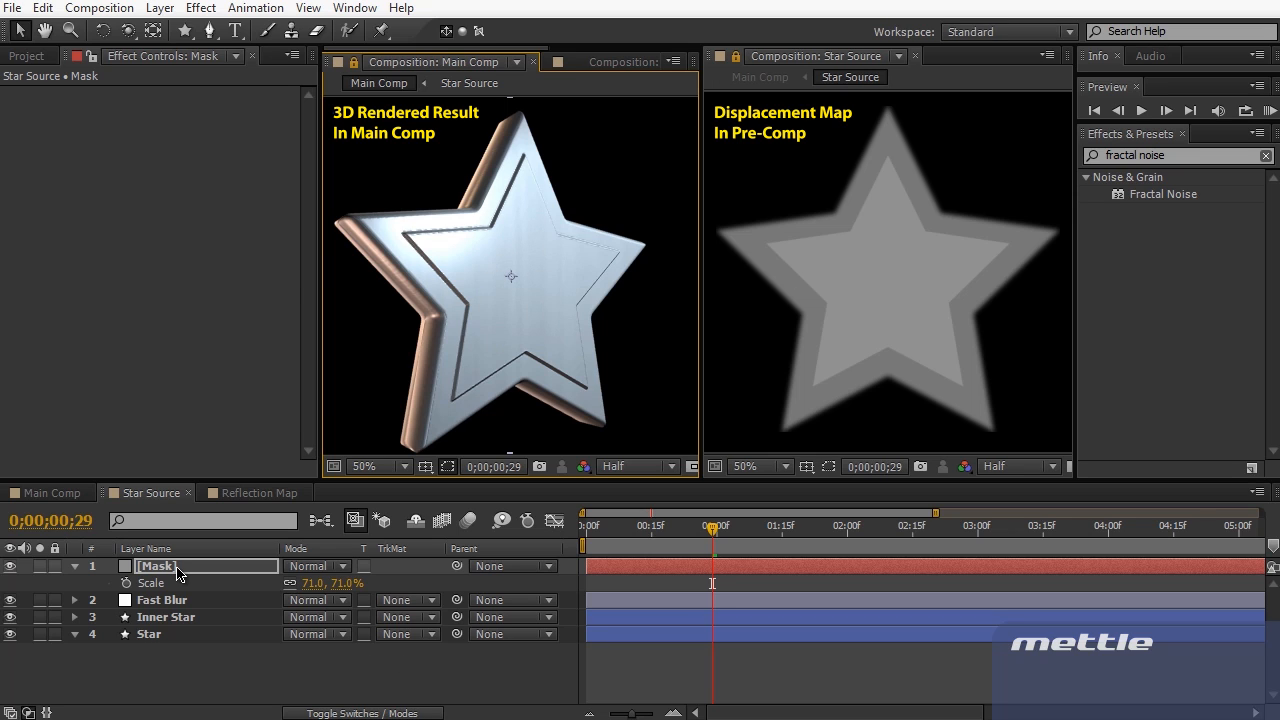
Apply the Generate Stroke effect to the Mask layer and set its Paint Style to On Transparent
click(1190, 155)
text(stroke)
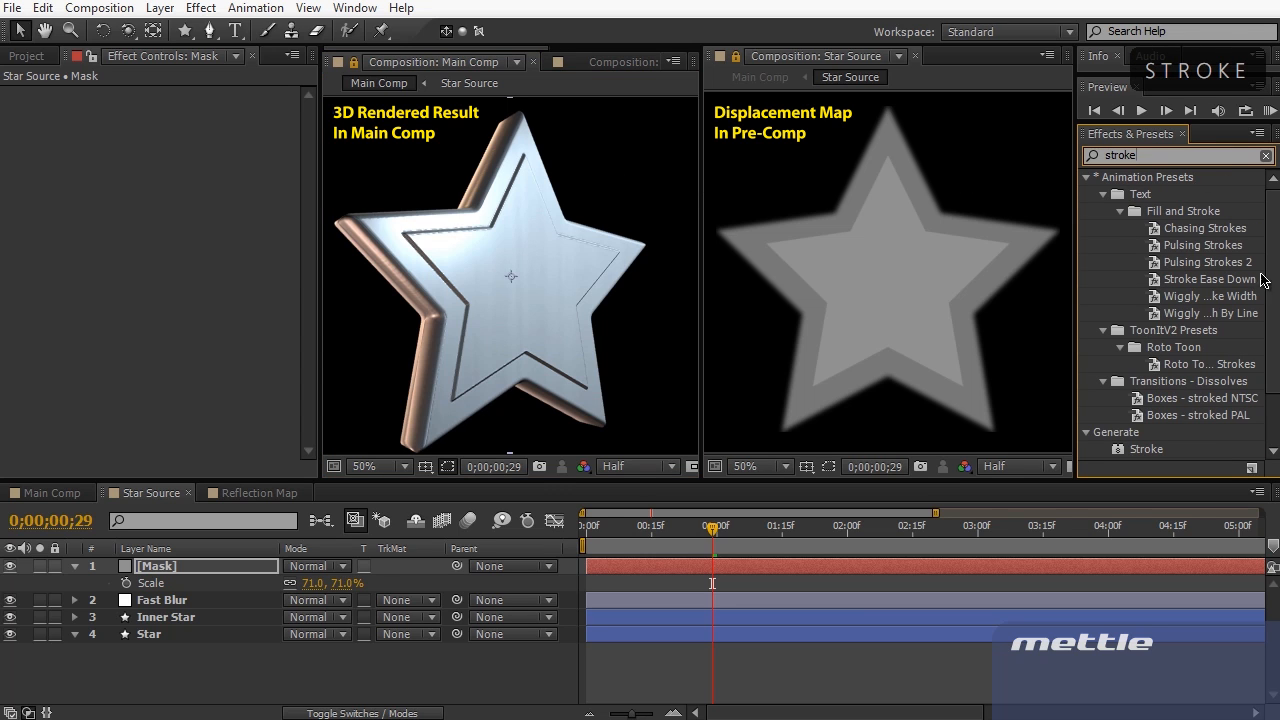
scroll(1229, 297, down, 3)
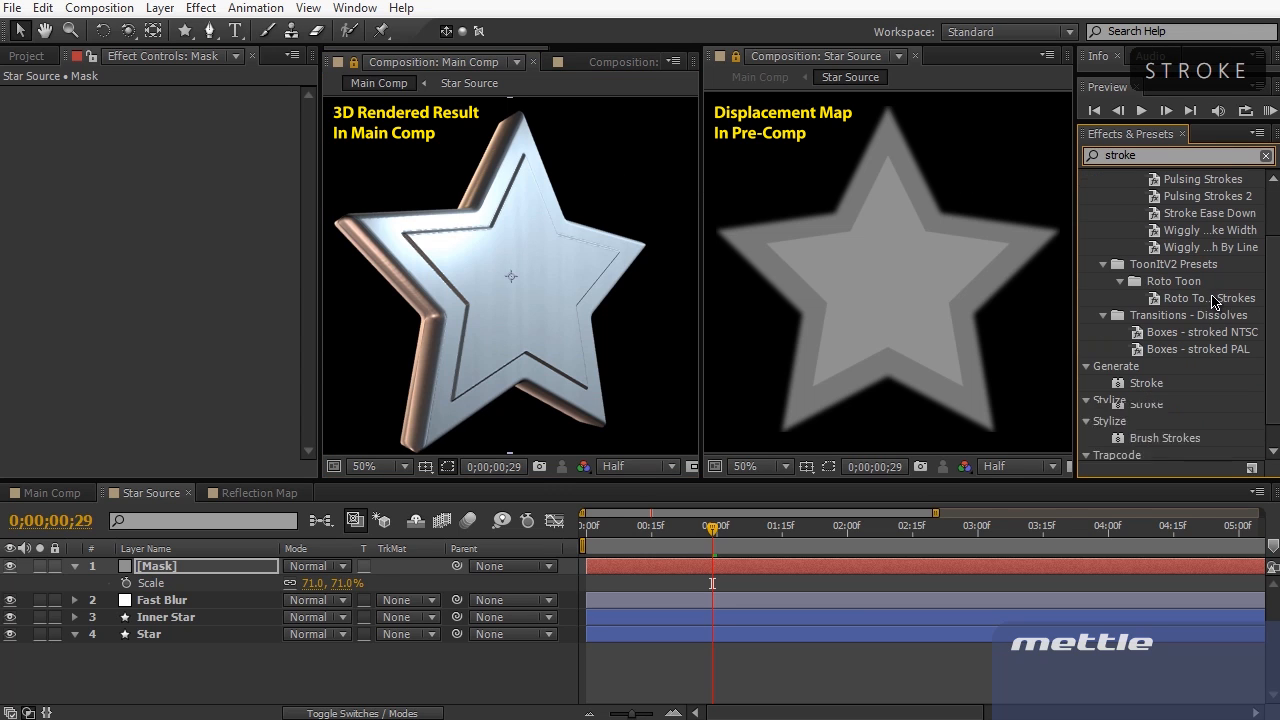
drag(1146, 384, 837, 312)
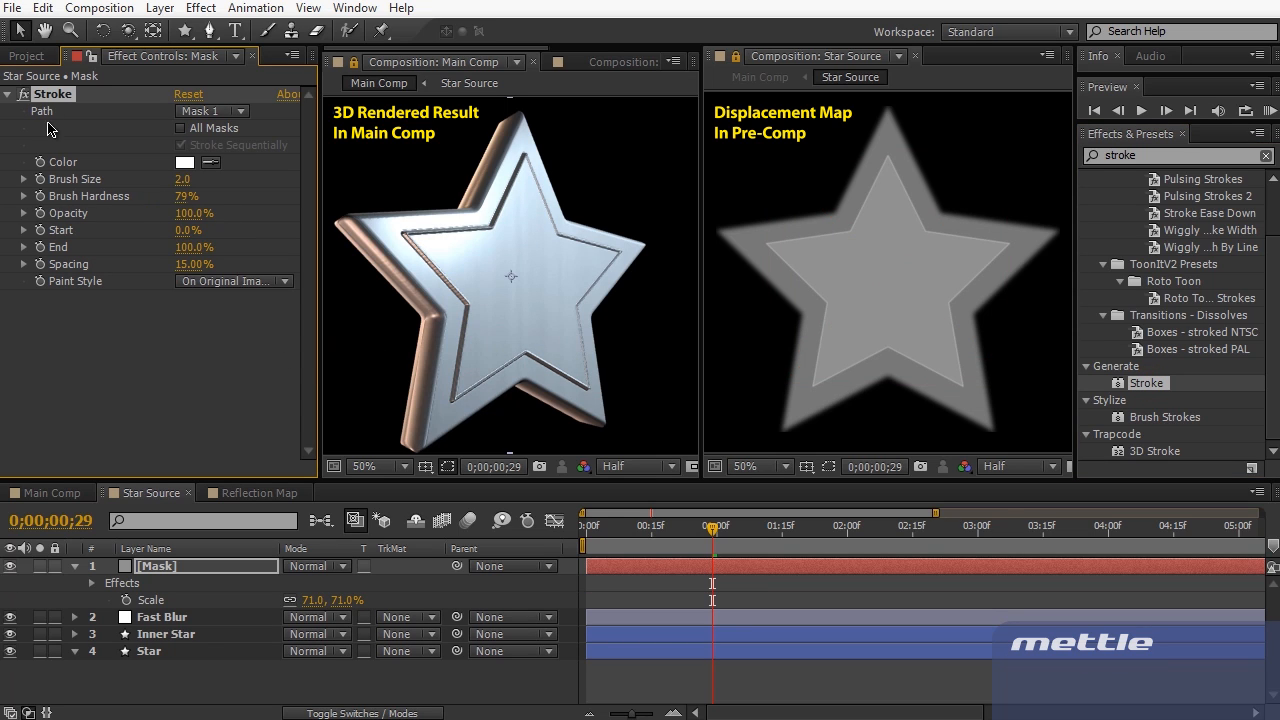
click(250, 281)
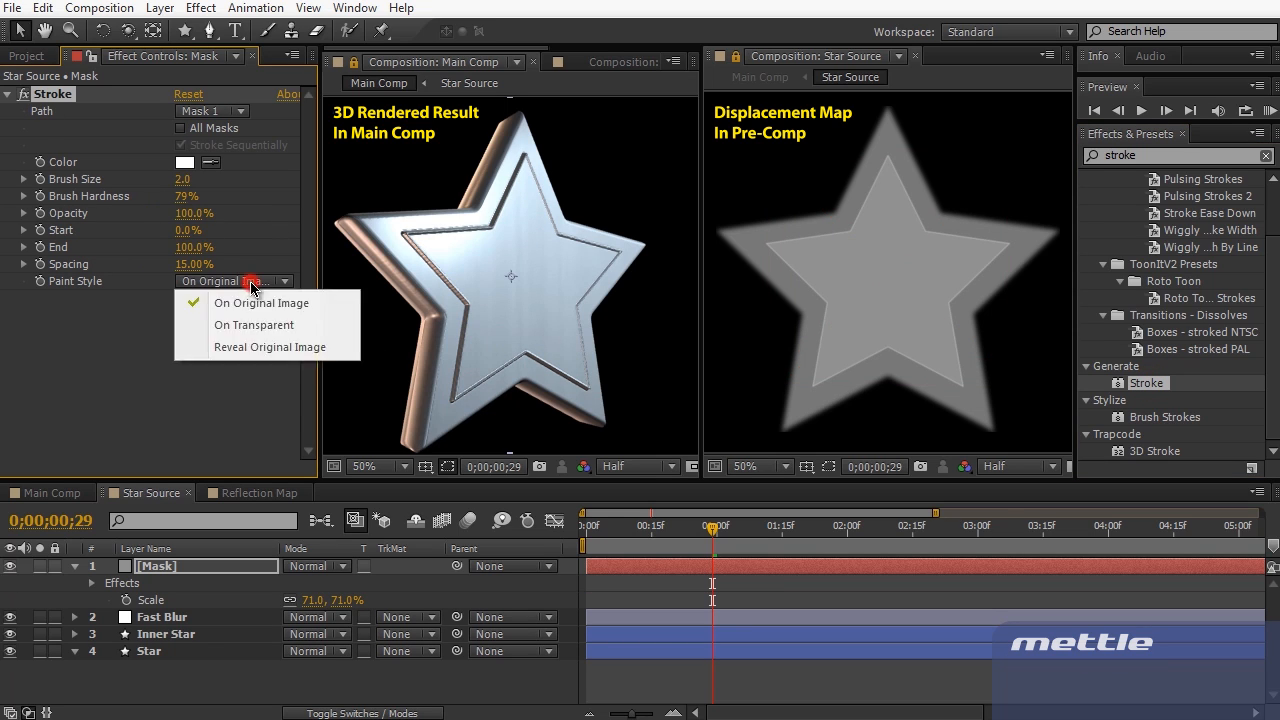
click(251, 326)
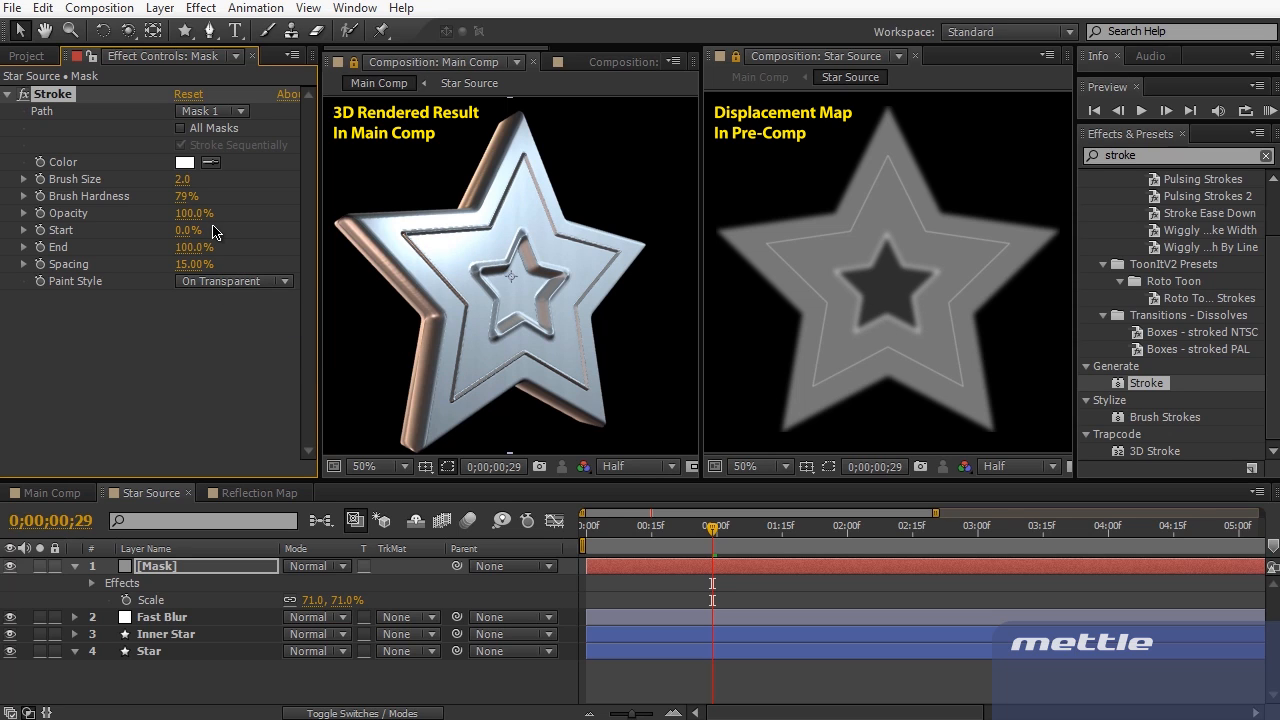
Set the Stroke effect's Brush Size to 5 and Start to 31%
click(182, 179)
text(5)
key(Return)
key(KP_Enter)
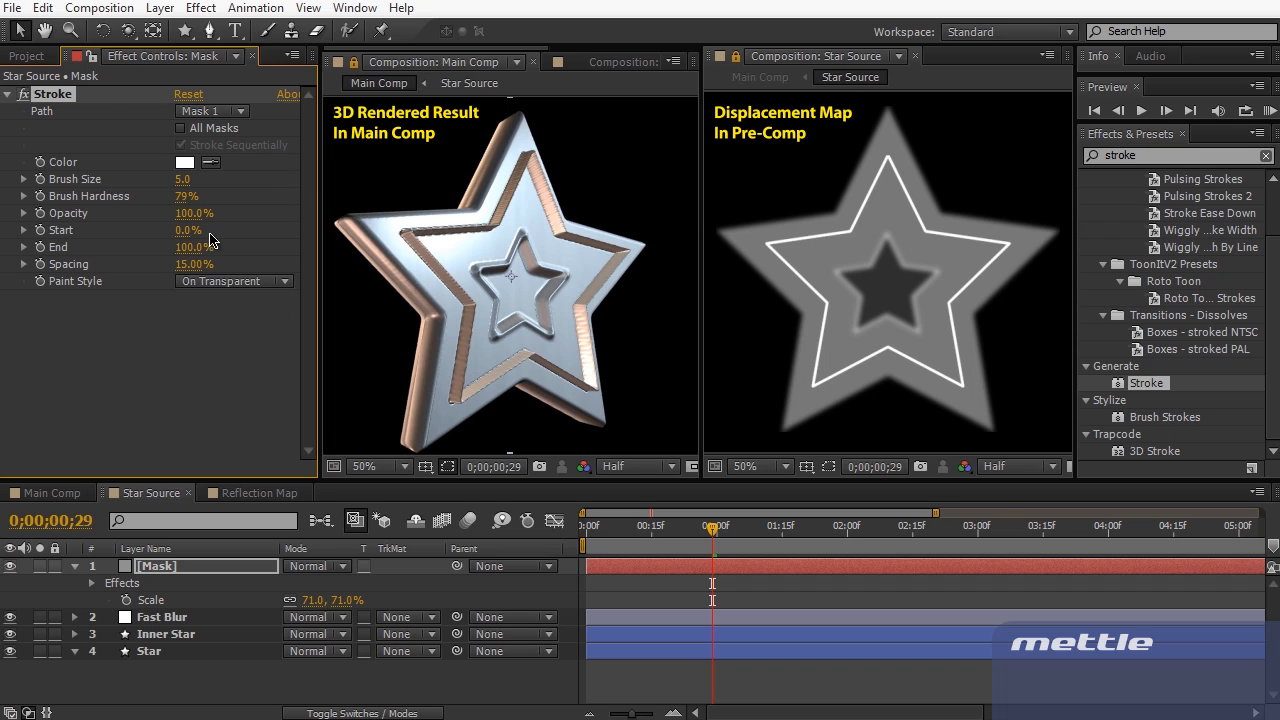
mouse_move(186, 231)
mouse_down()
mouse_move(228, 221)
mouse_move(203, 219)
mouse_up()
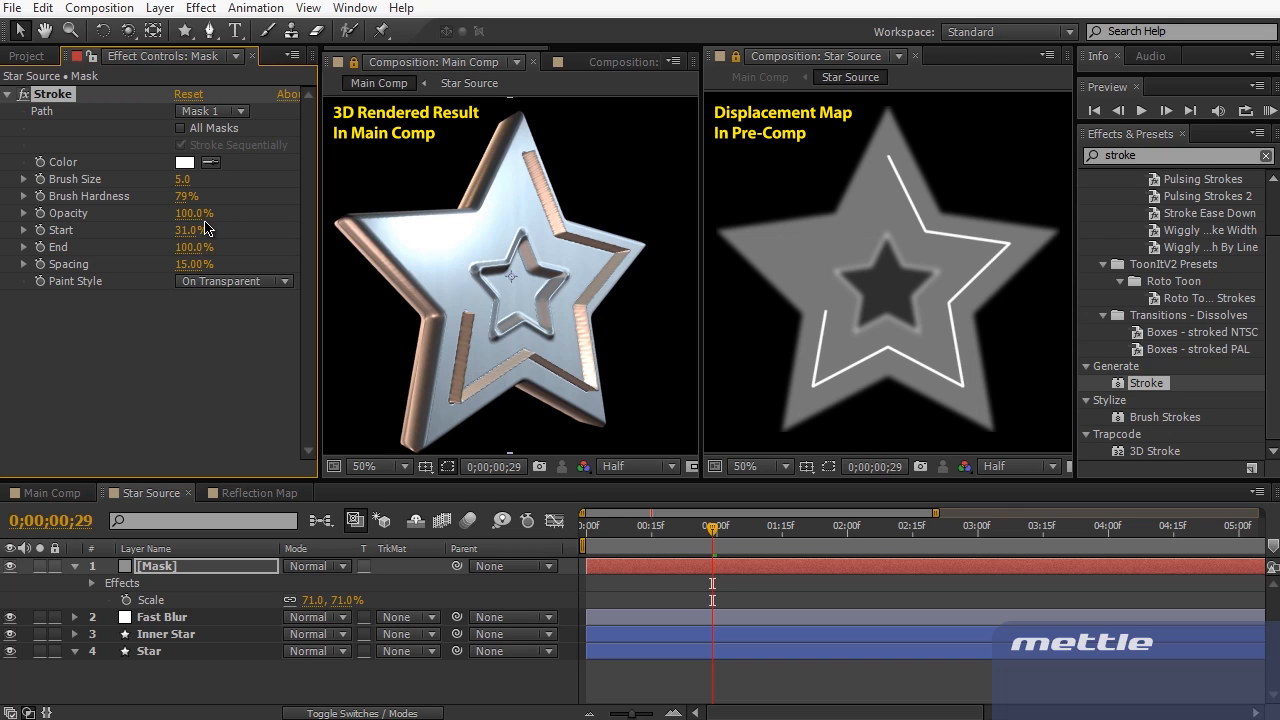
Orbit the Main Comp camera to face the star nearly head-on and return to the Star Source composition
key(c)
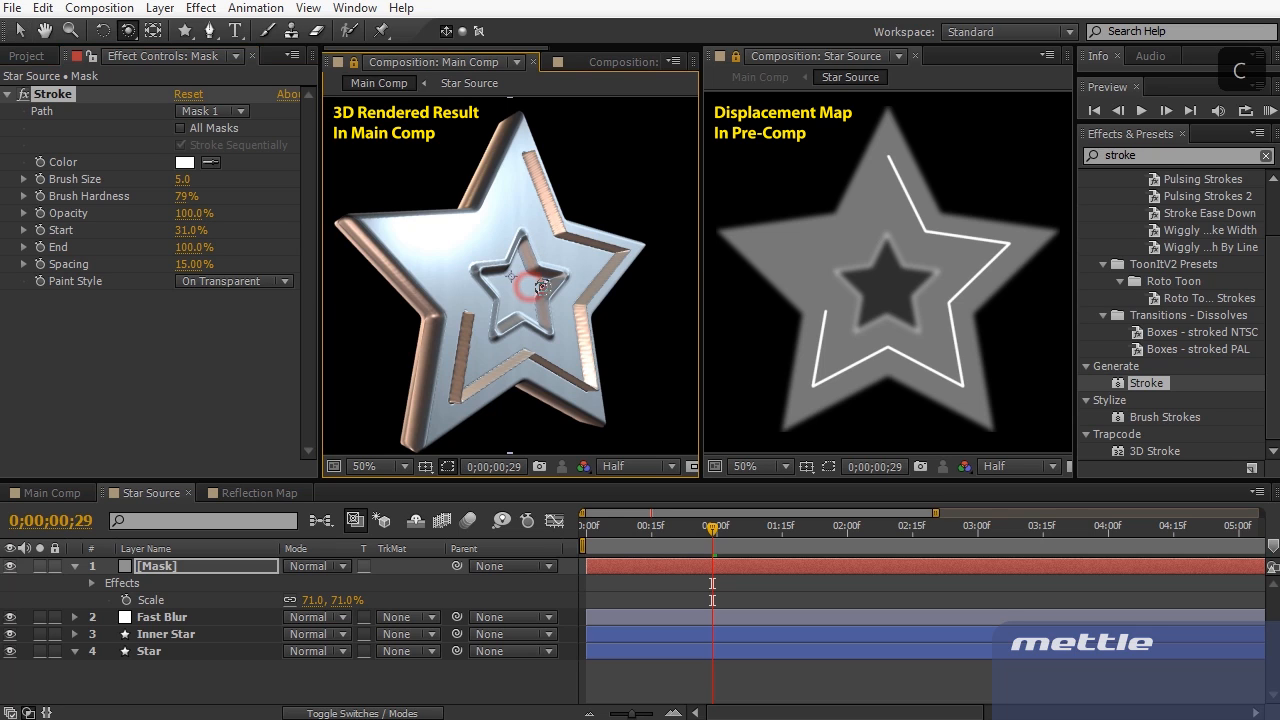
drag(513, 287, 491, 289)
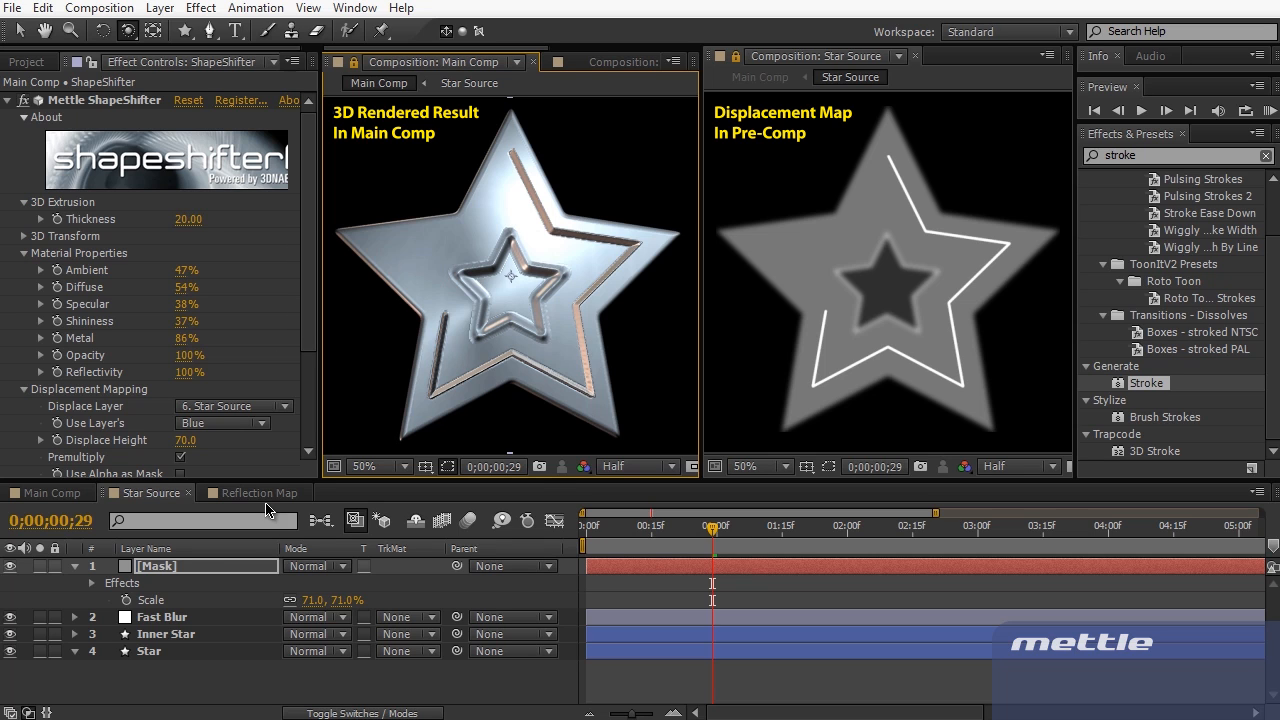
click(255, 492)
click(158, 492)
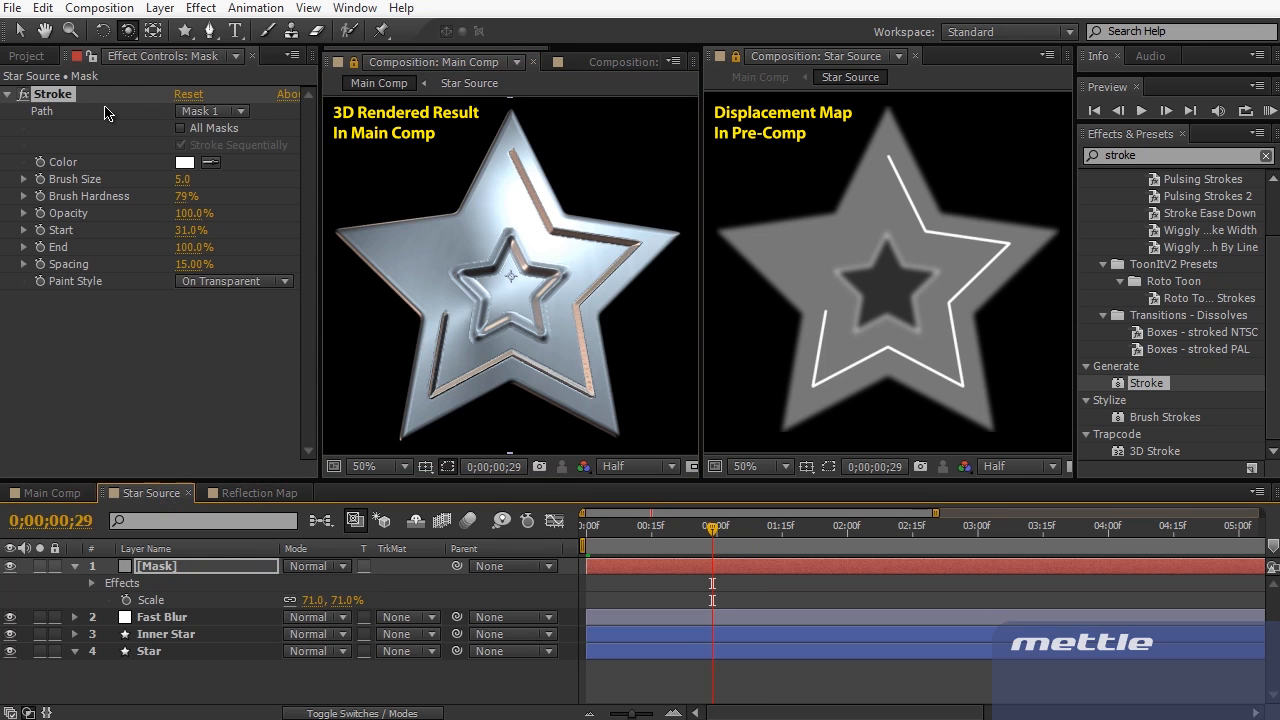
Set the Mask layer's Stroke color to light gray C1C1C1
click(184, 162)
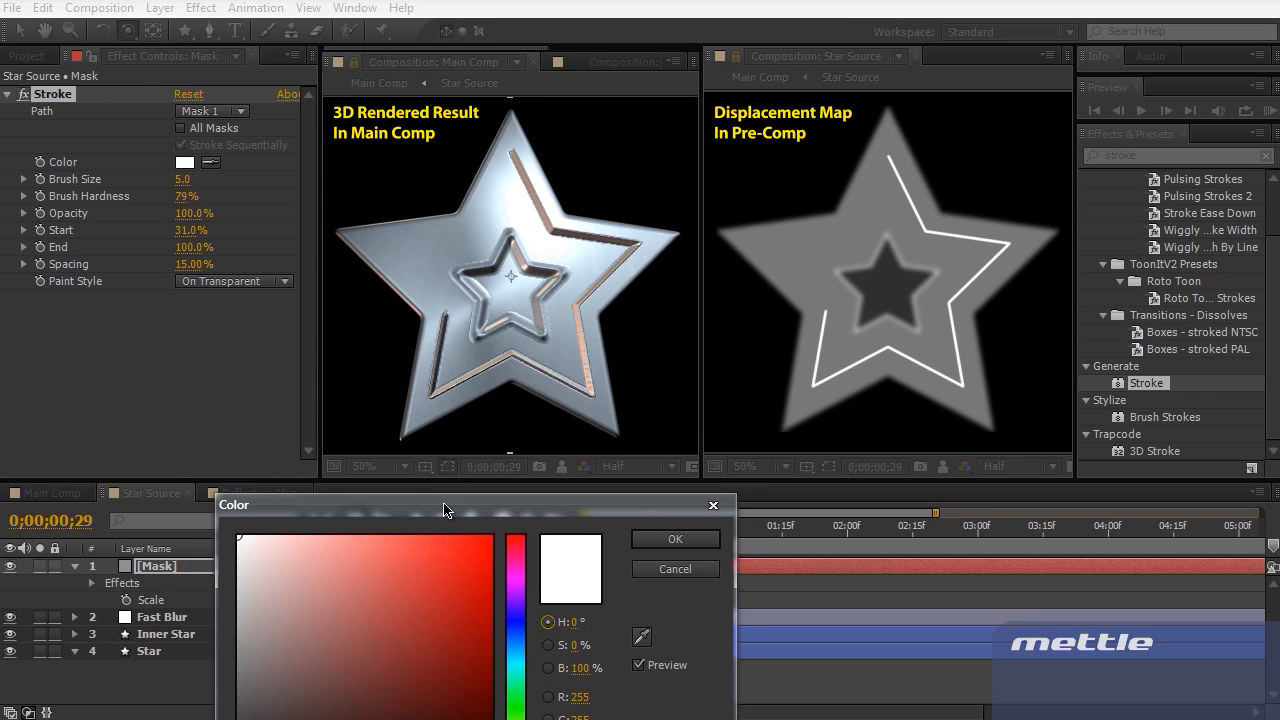
drag(445, 506, 463, 424)
drag(285, 548, 245, 515)
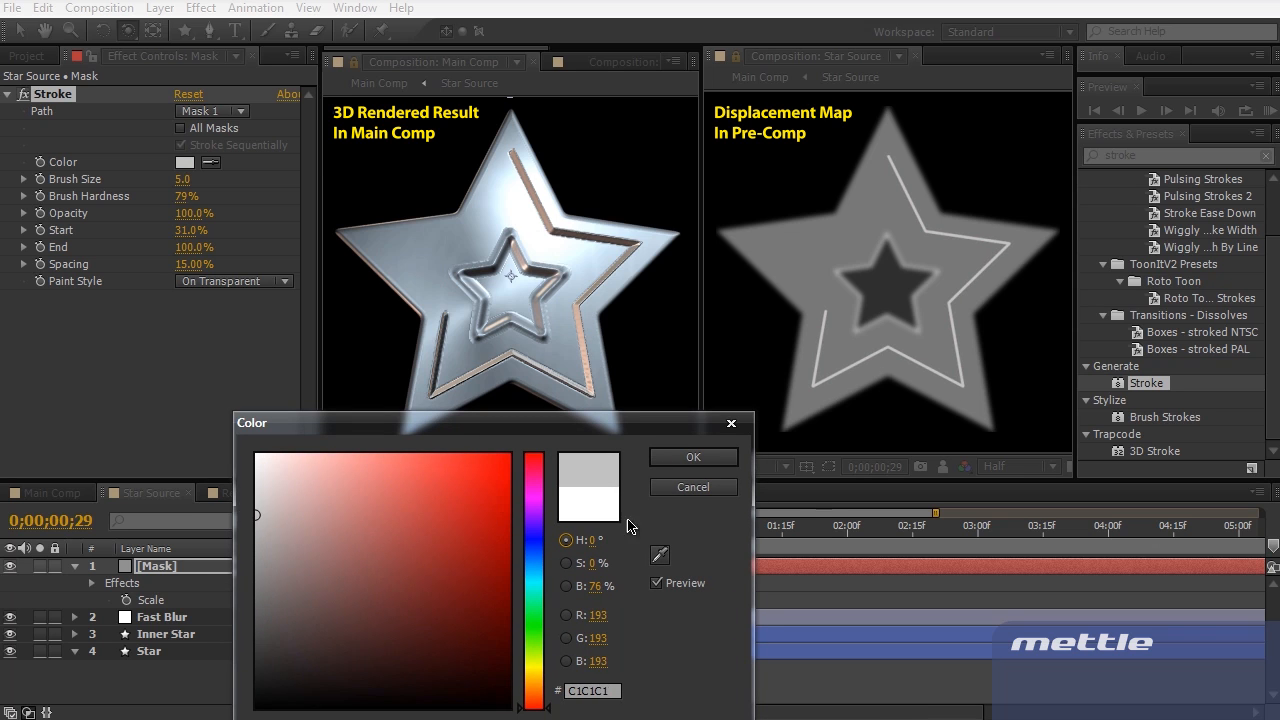
key(Return)
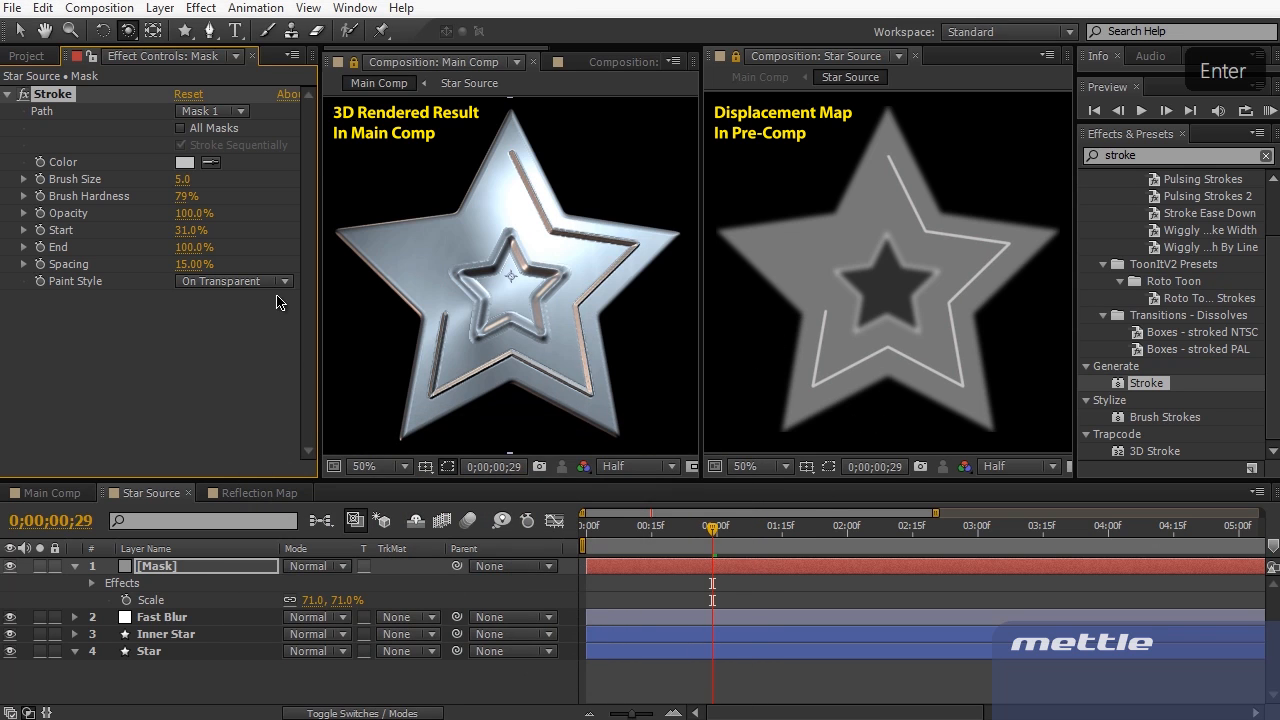
Set the Mask layer's Stroke color to black 000000 and orbit the Main Comp camera to view the star at an angle
click(185, 162)
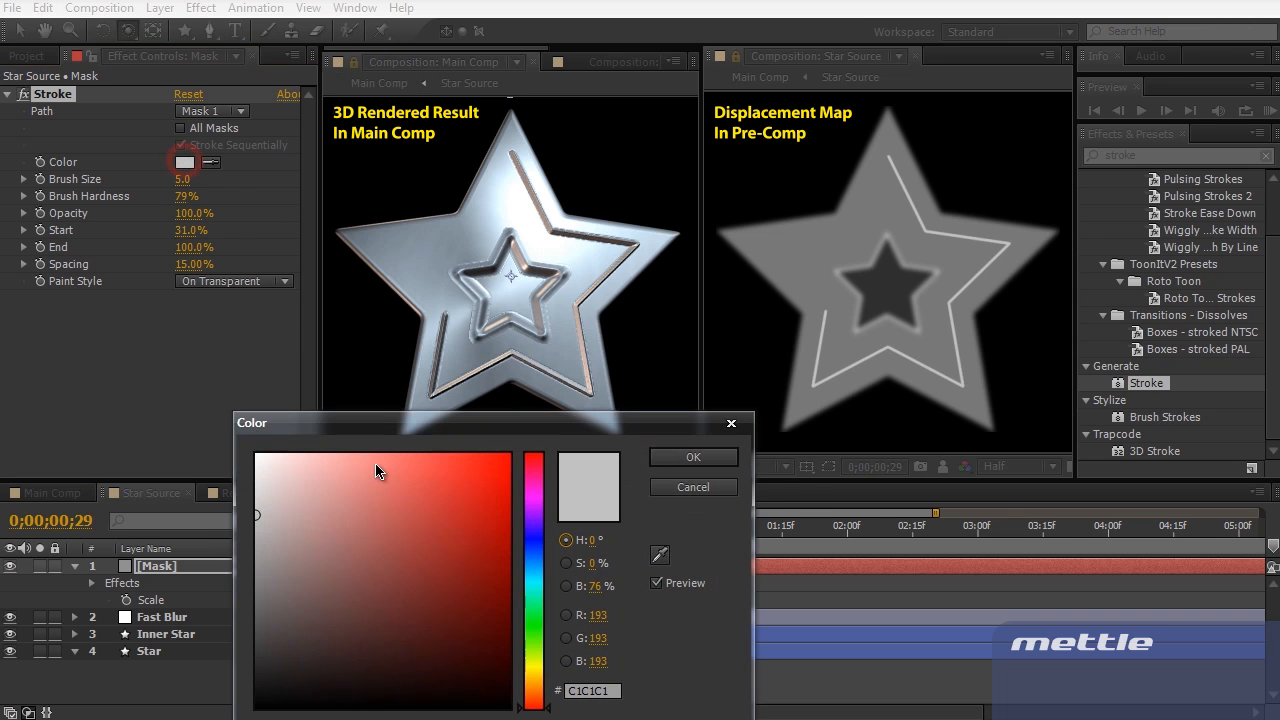
drag(324, 621, 321, 577)
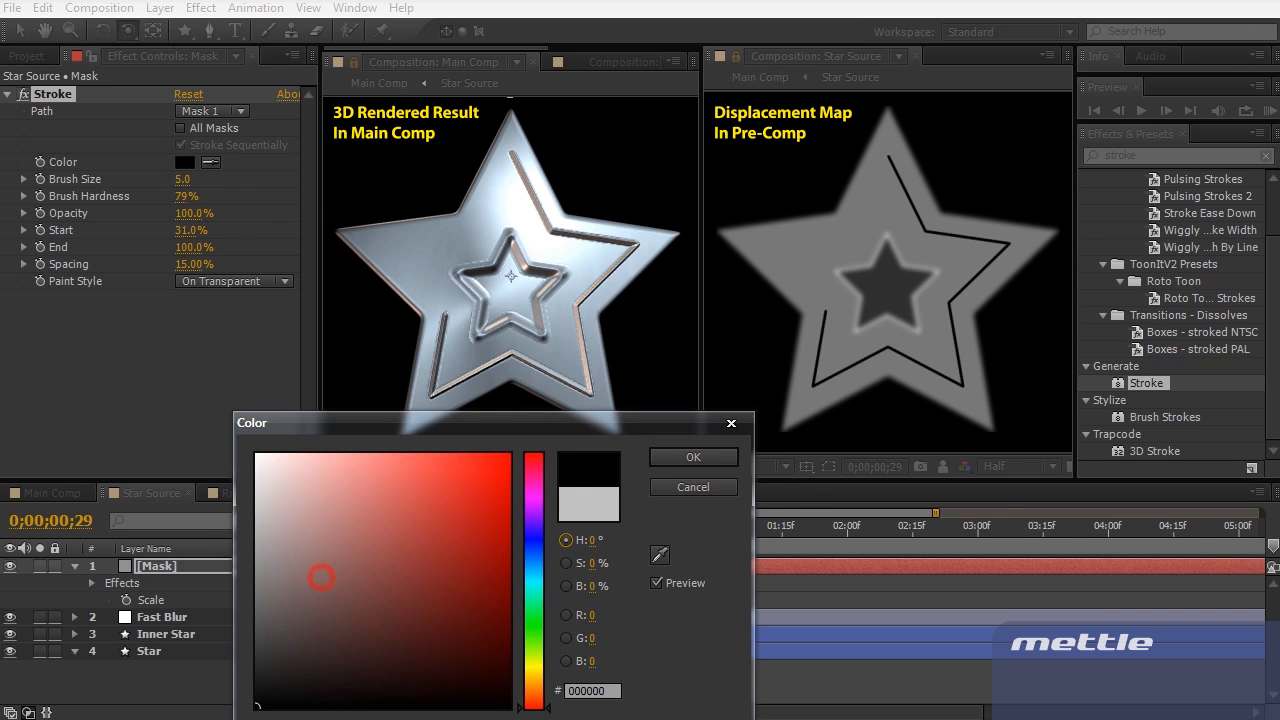
key(Return)
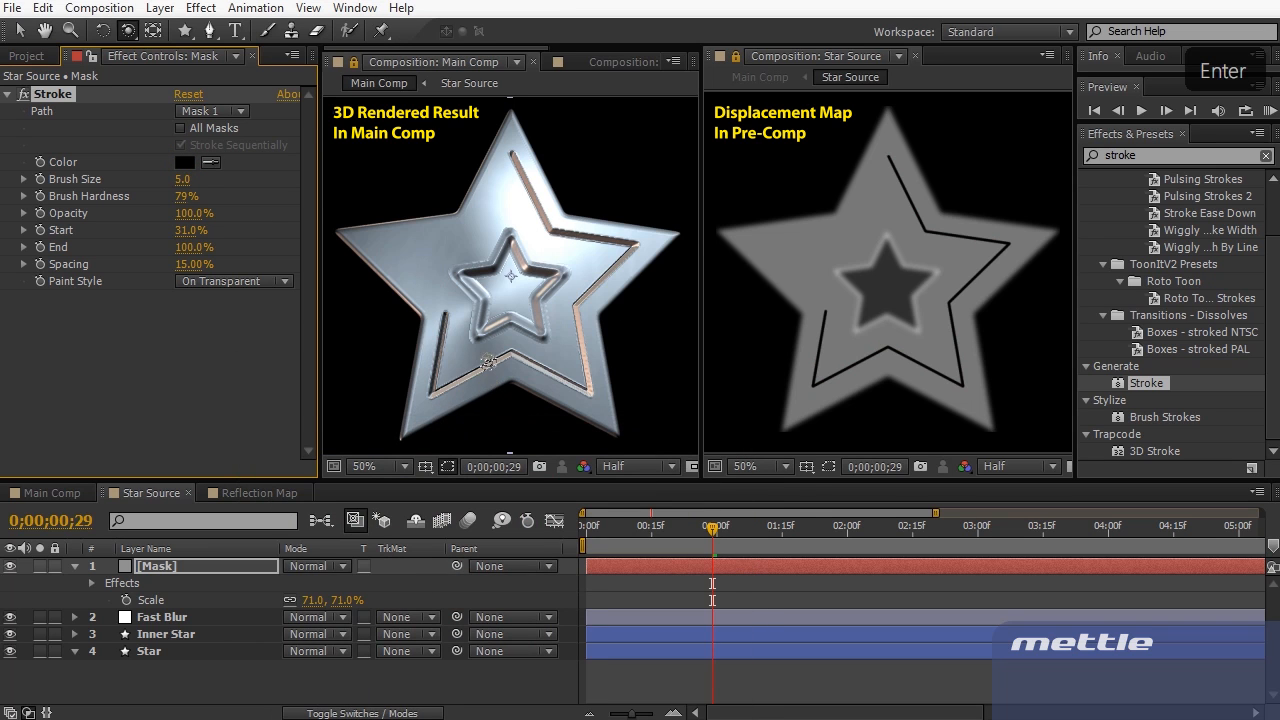
click(435, 372)
drag(475, 372, 500, 365)
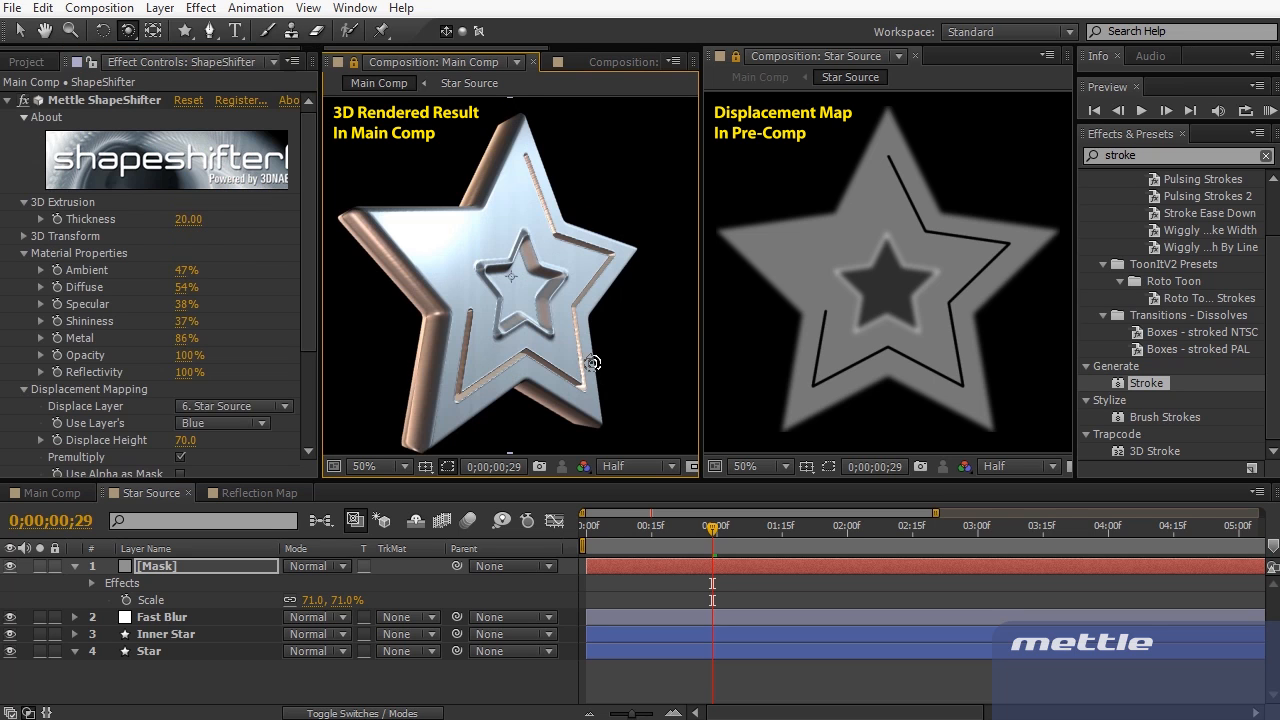
click(193, 620)
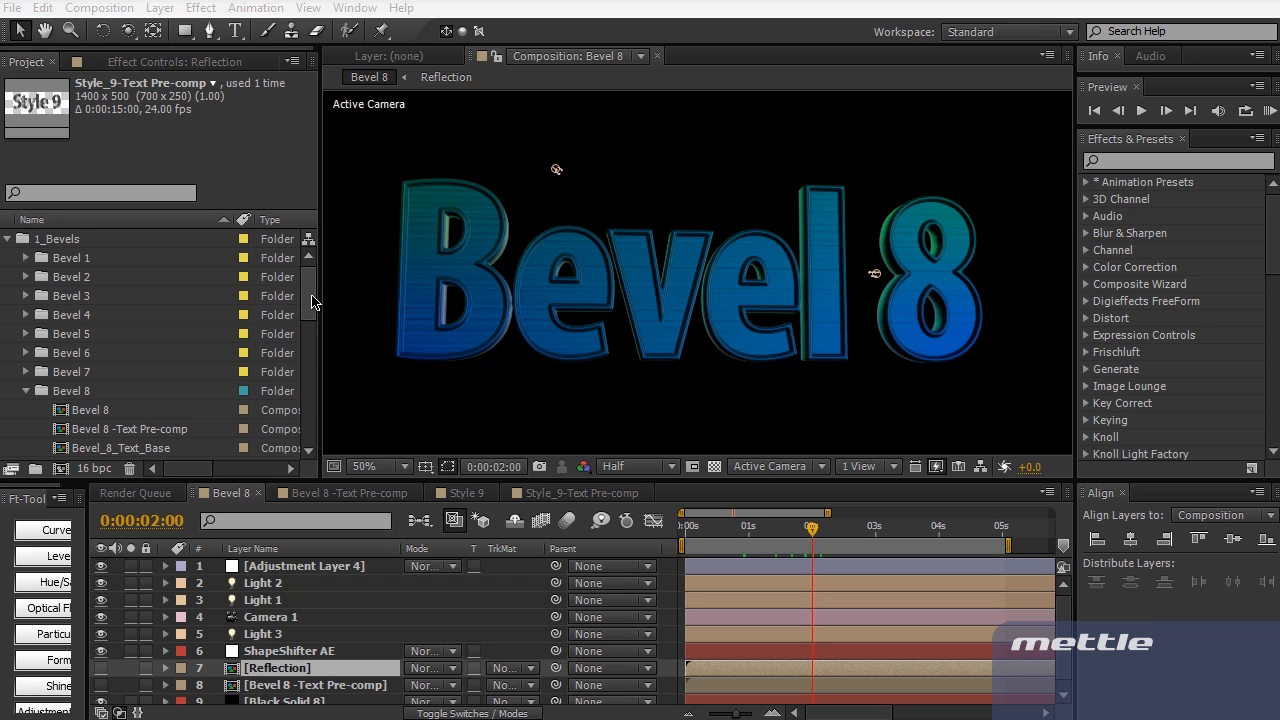
Browse the Bevel 8 project items and layers, and open the Bevel 8 -Text Pre-comp layer's composition
mouse_move(313, 280)
mouse_down()
mouse_move(311, 389)
mouse_move(314, 281)
mouse_up()
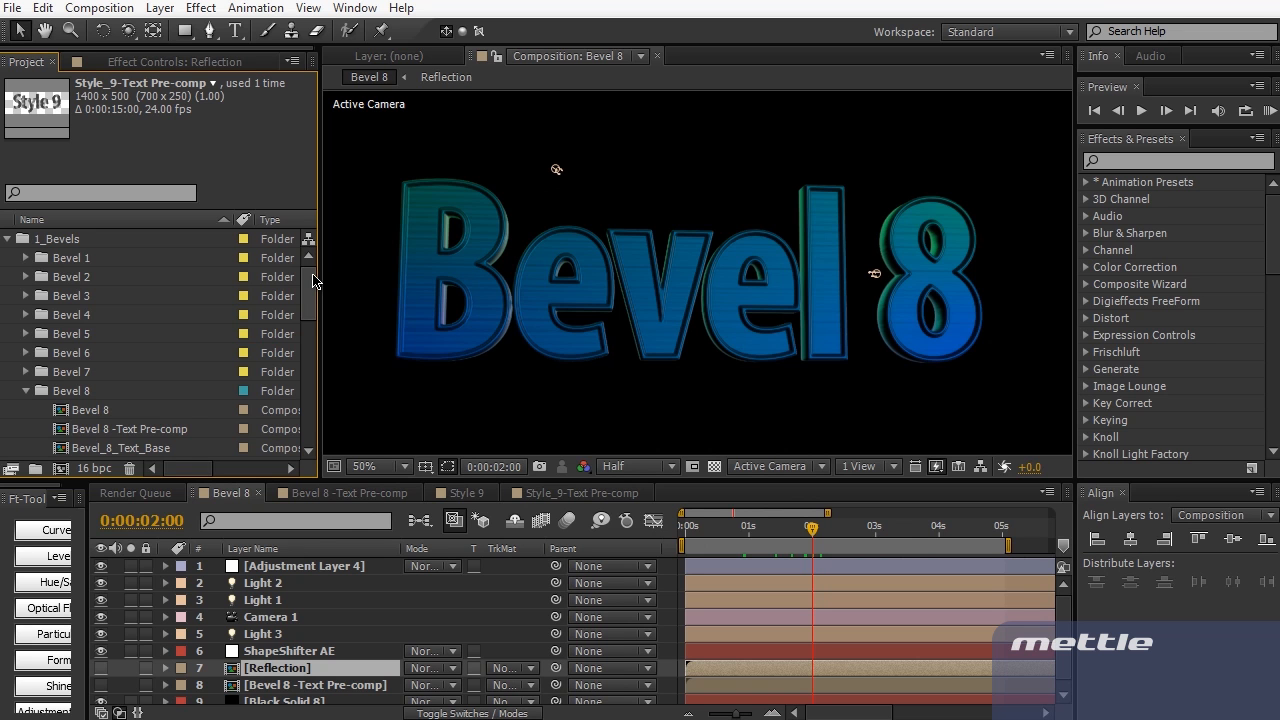
scroll(309, 265, down, 1)
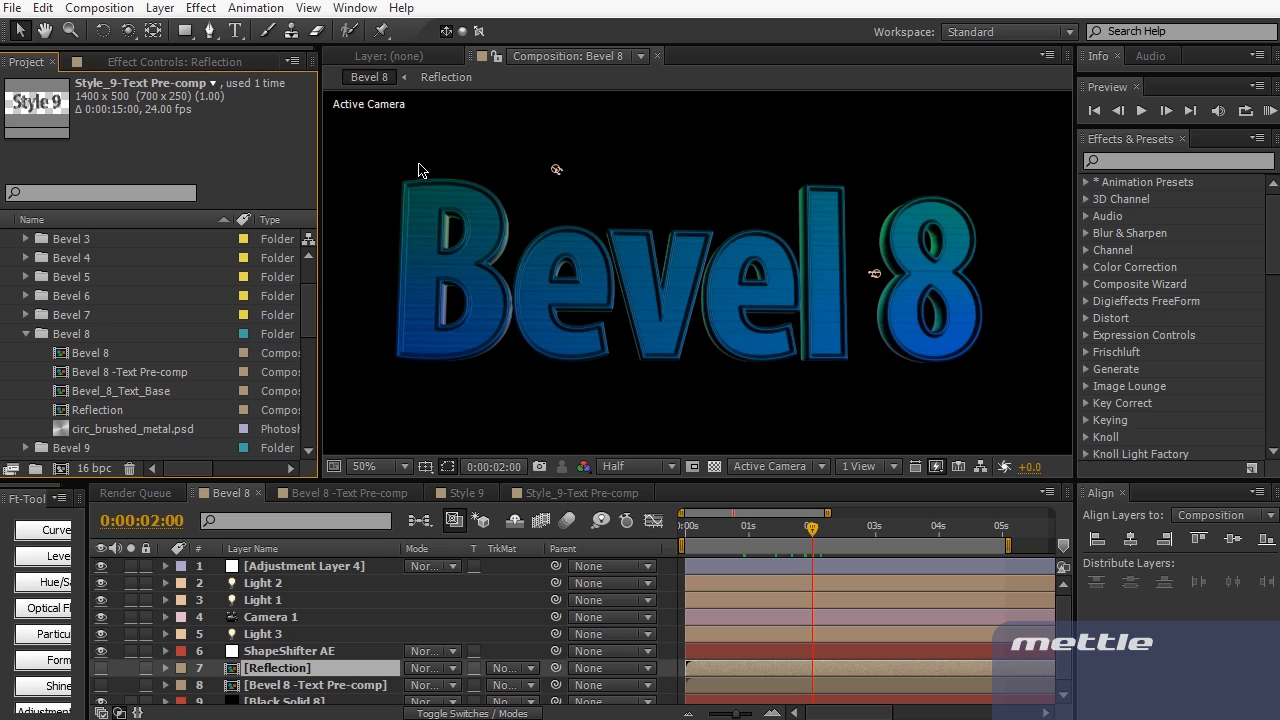
click(300, 618)
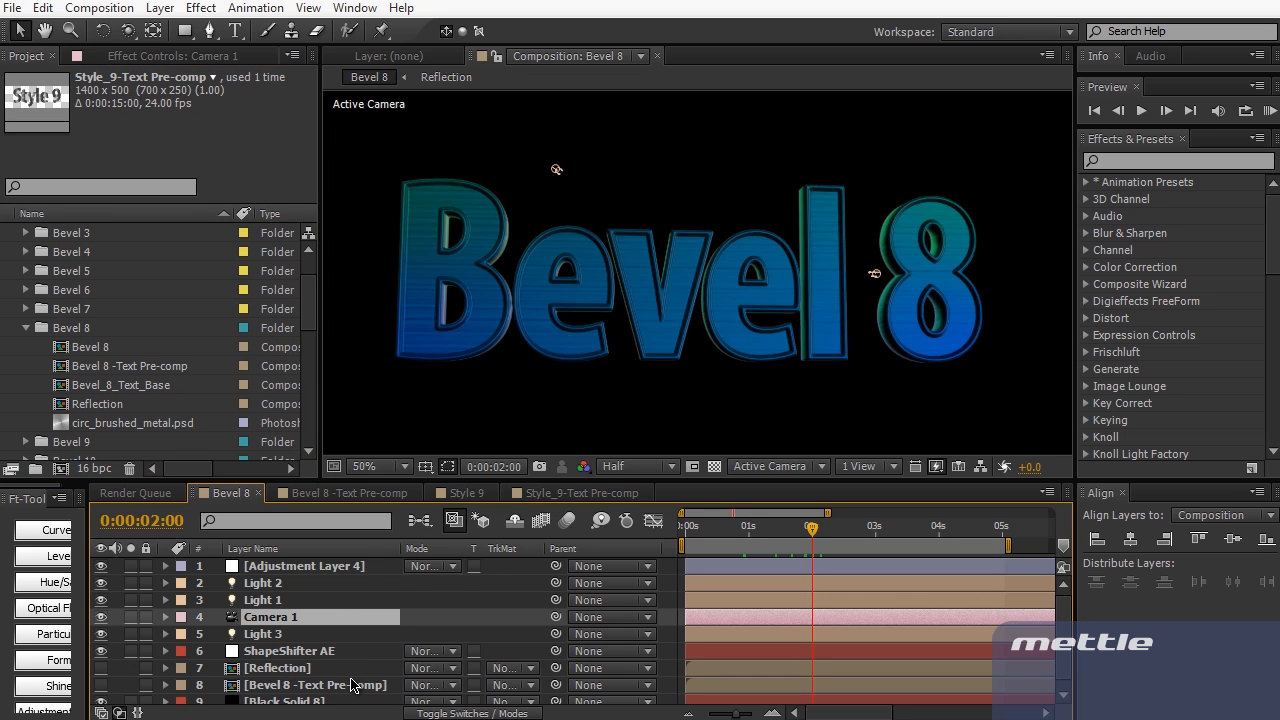
scroll(355, 685, down, 1)
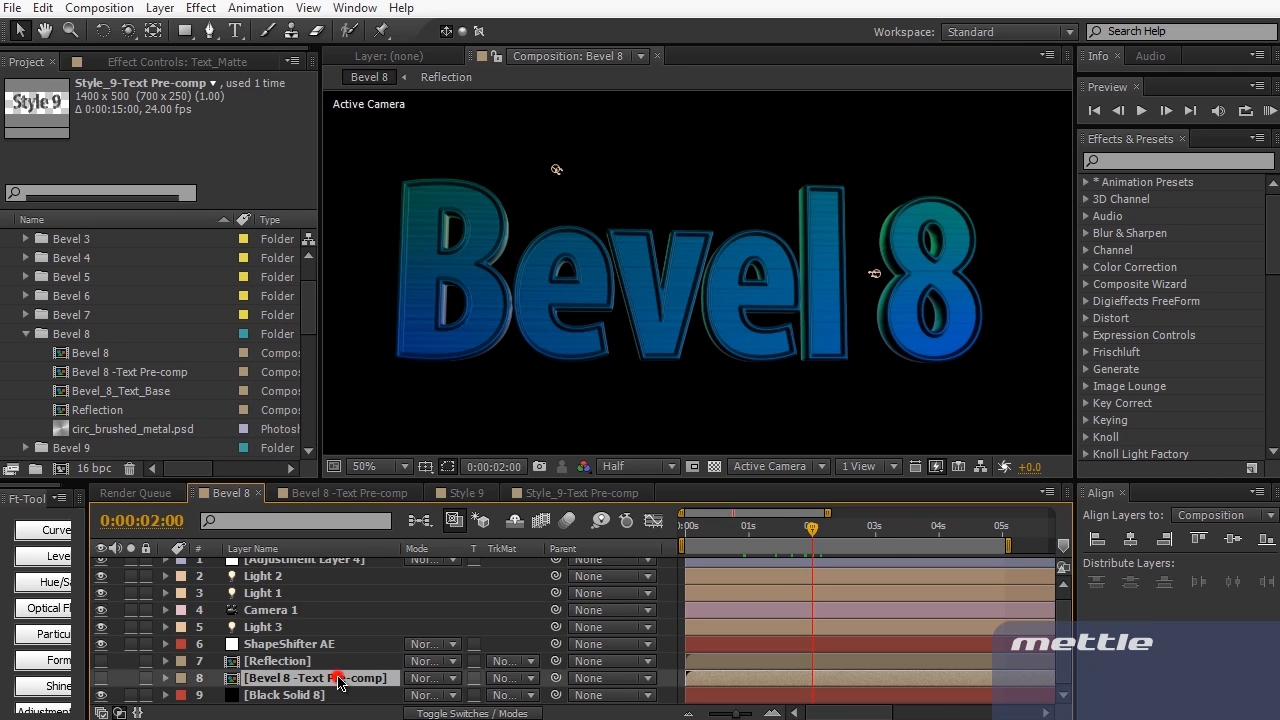
double_click(338, 679)
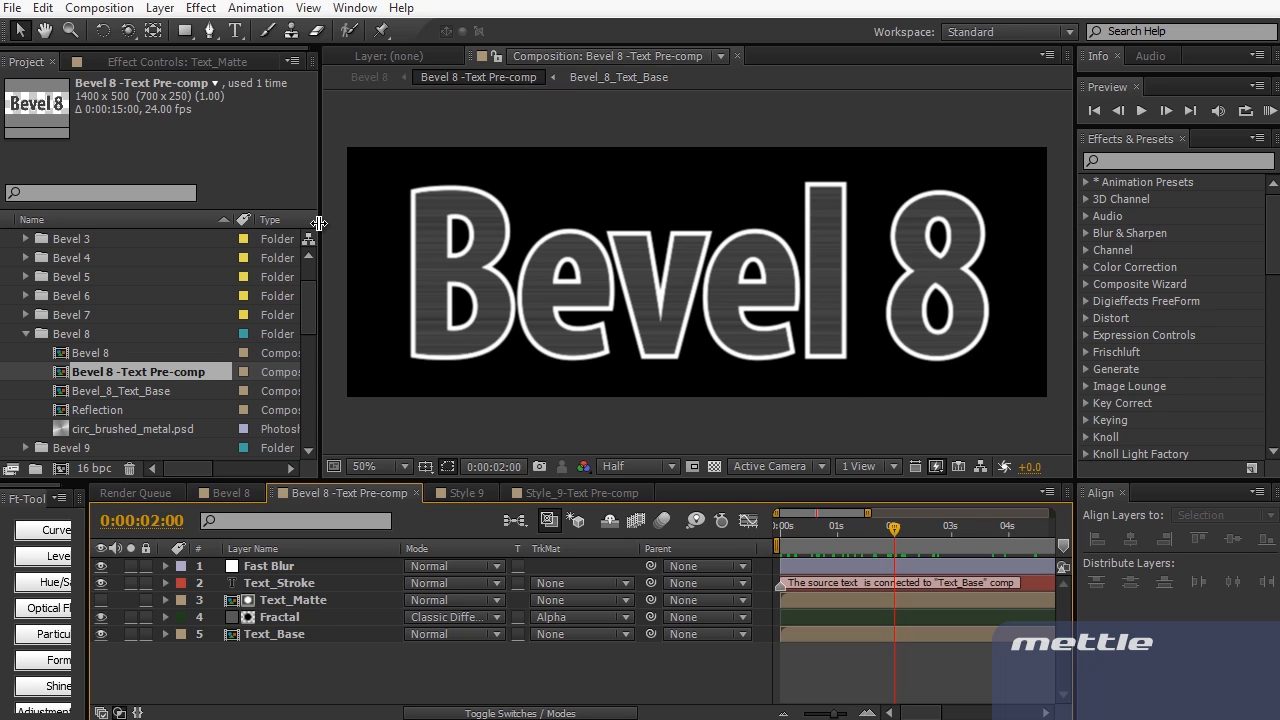
Compare the Bevel 8 render with its text pre-comp and display the Fractal layer's Fractal Noise settings
click(228, 493)
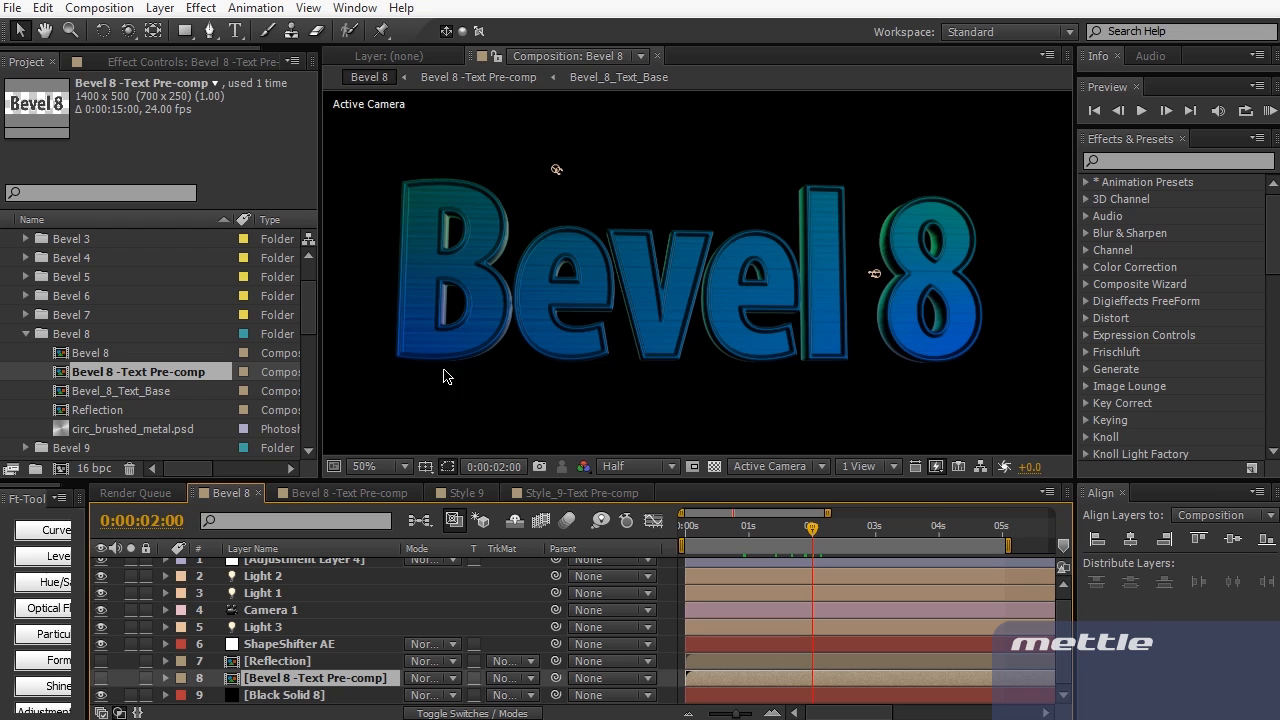
double_click(488, 284)
click(312, 494)
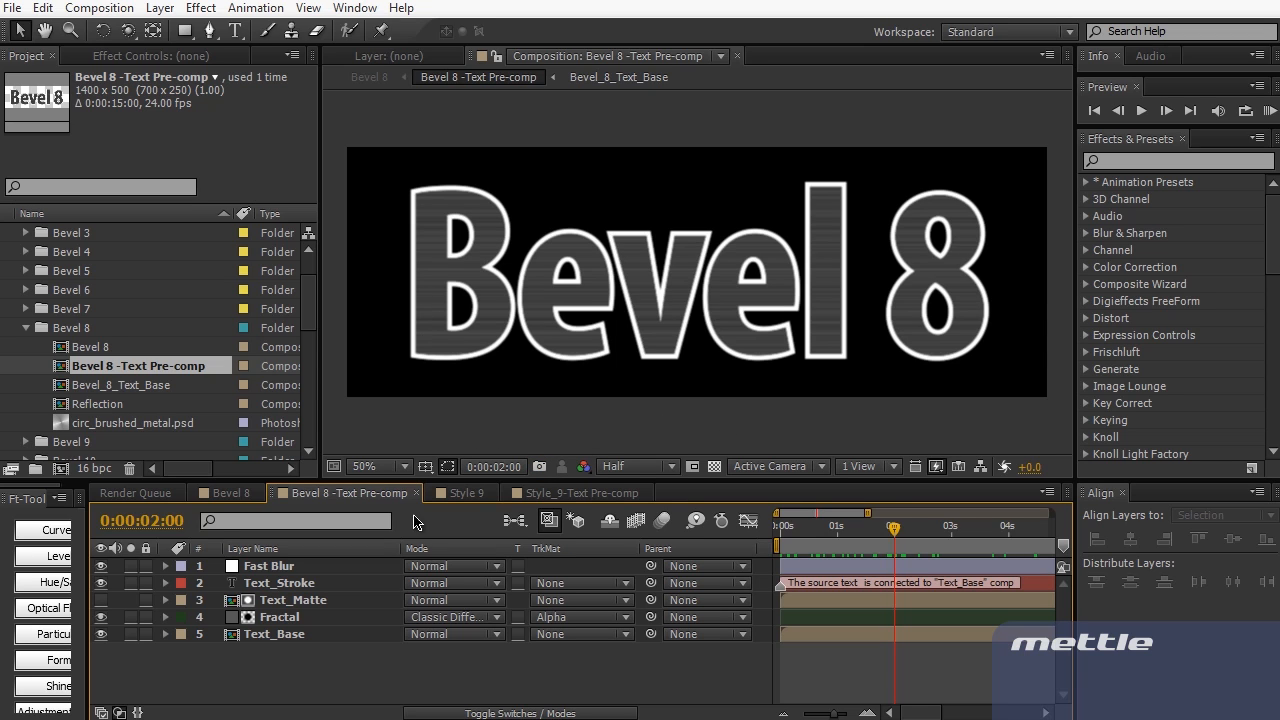
double_click(309, 617)
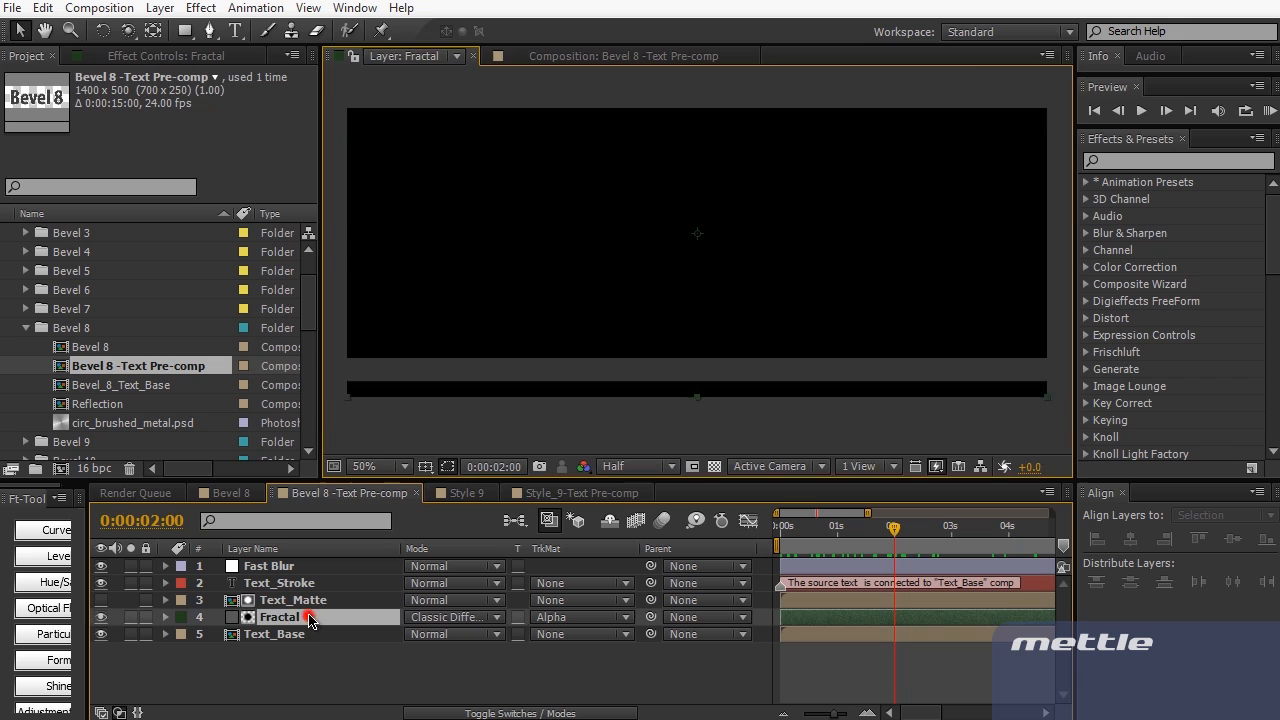
click(311, 616)
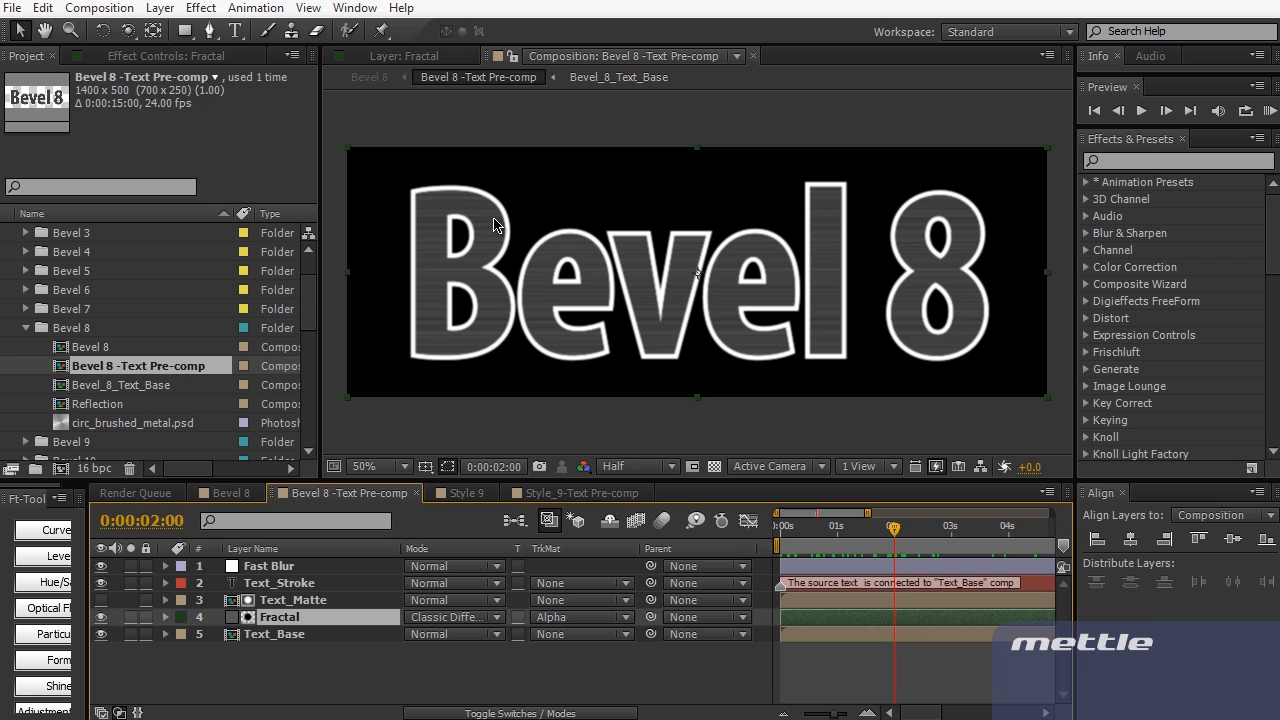
click(160, 56)
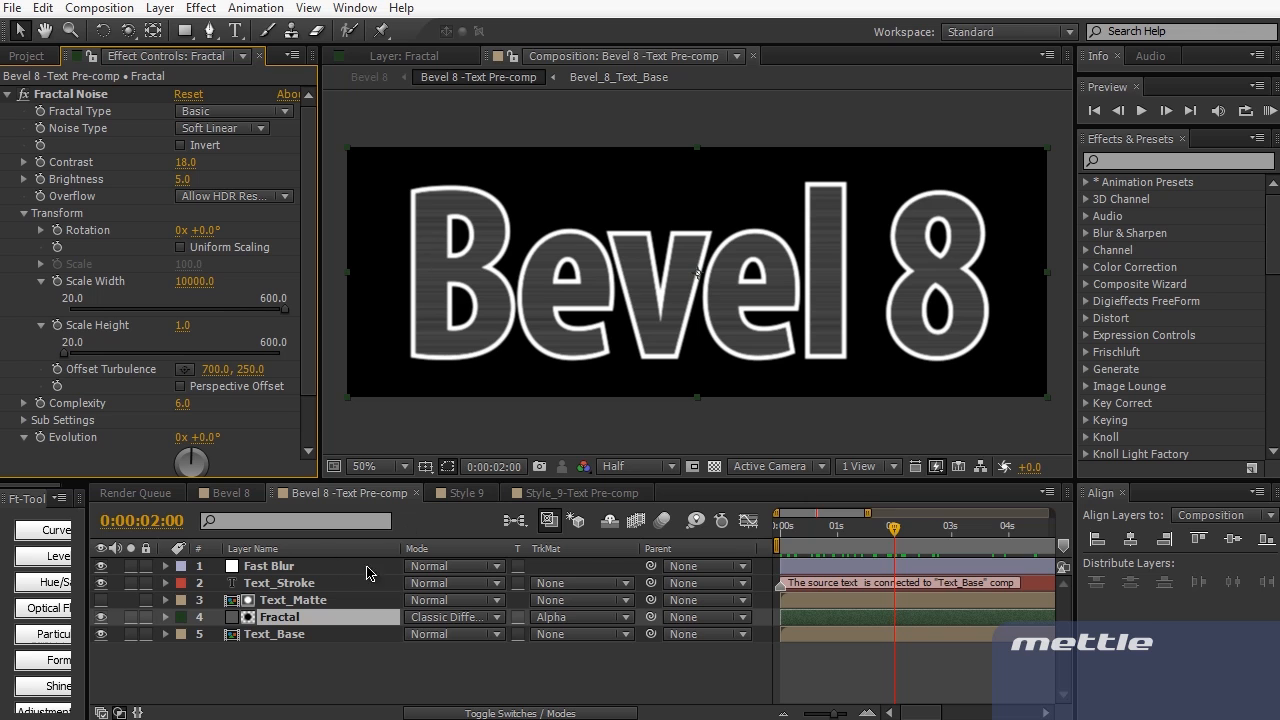
Compare the Bevel 8 text surface with its displacement map again and display the Fast Blur layer's effect settings
click(238, 493)
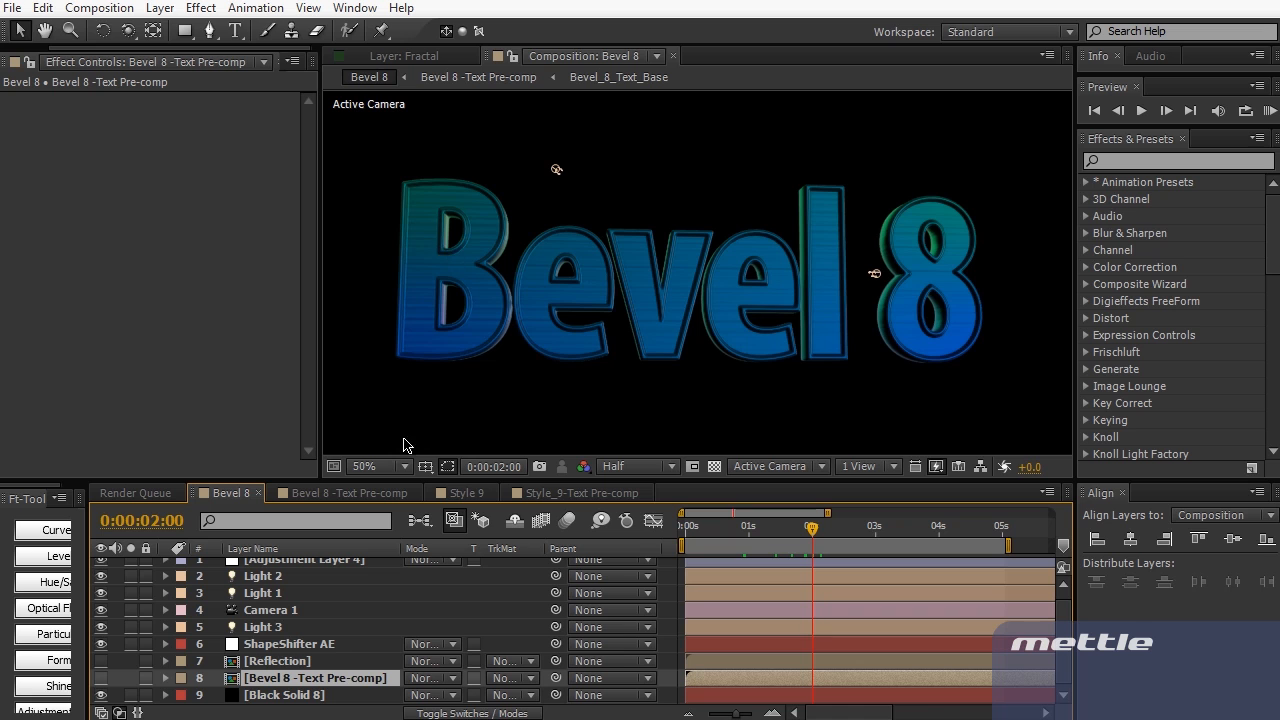
click(323, 492)
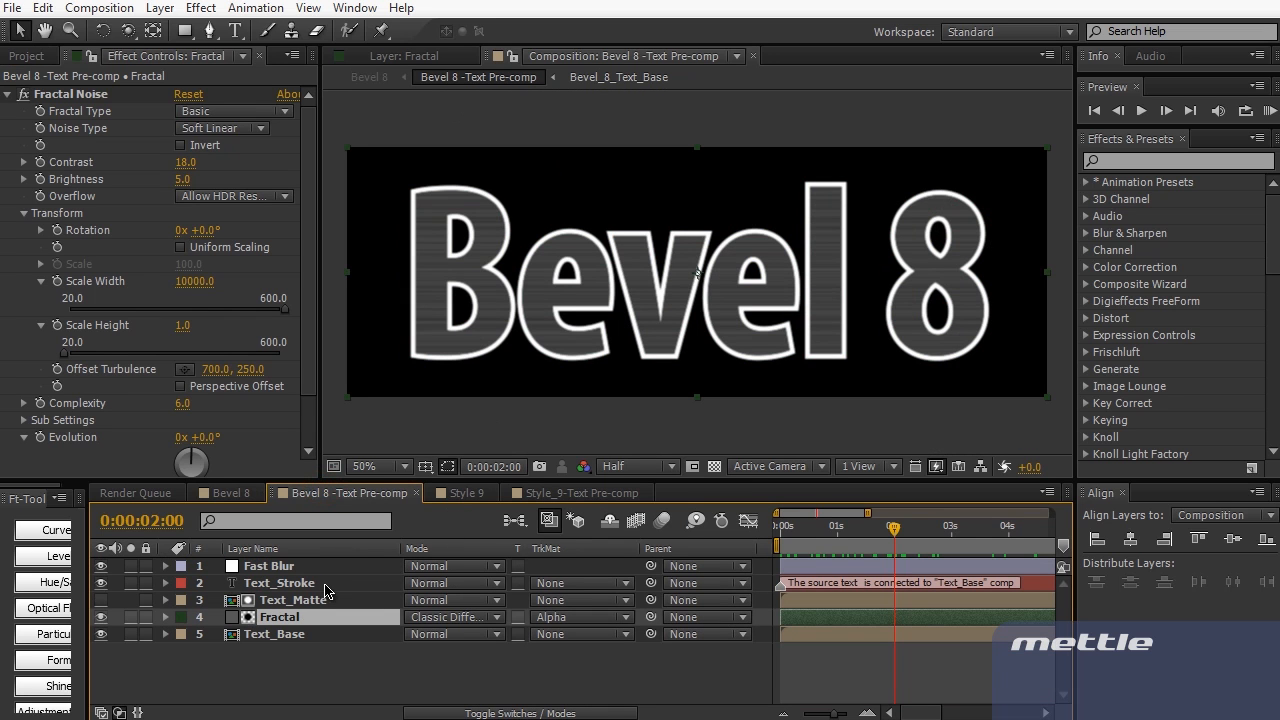
click(226, 493)
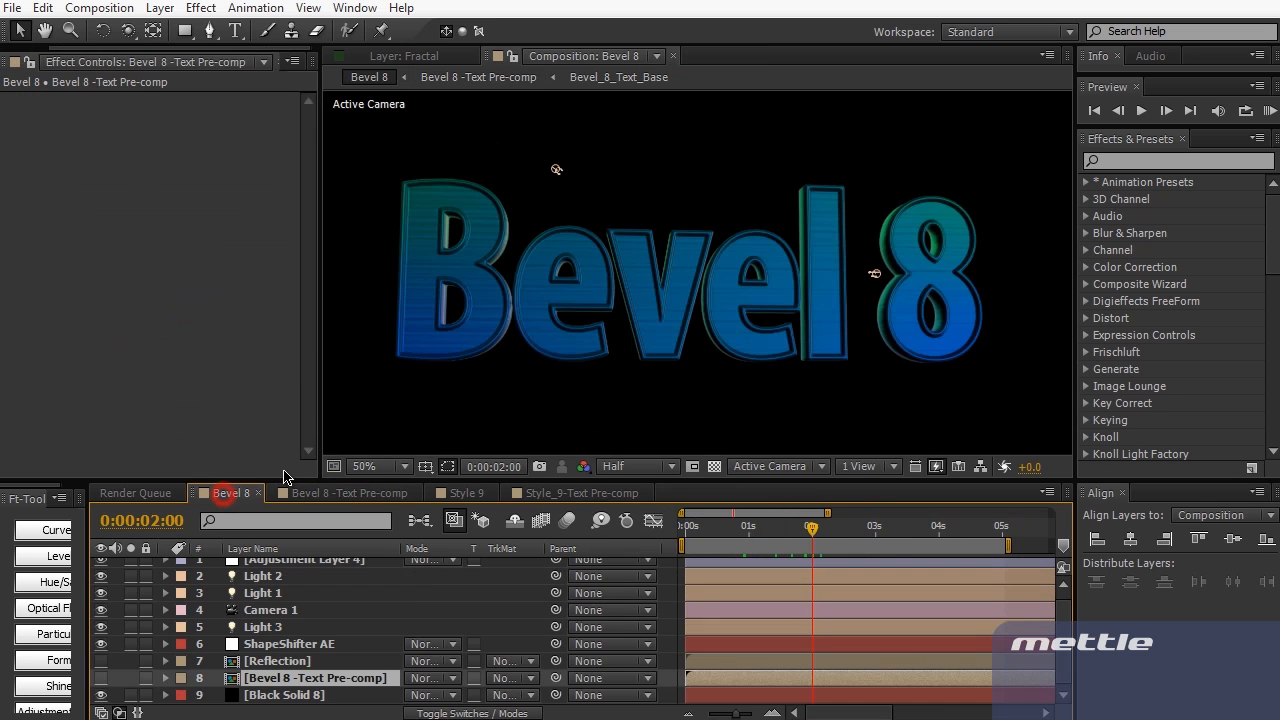
click(322, 492)
click(303, 568)
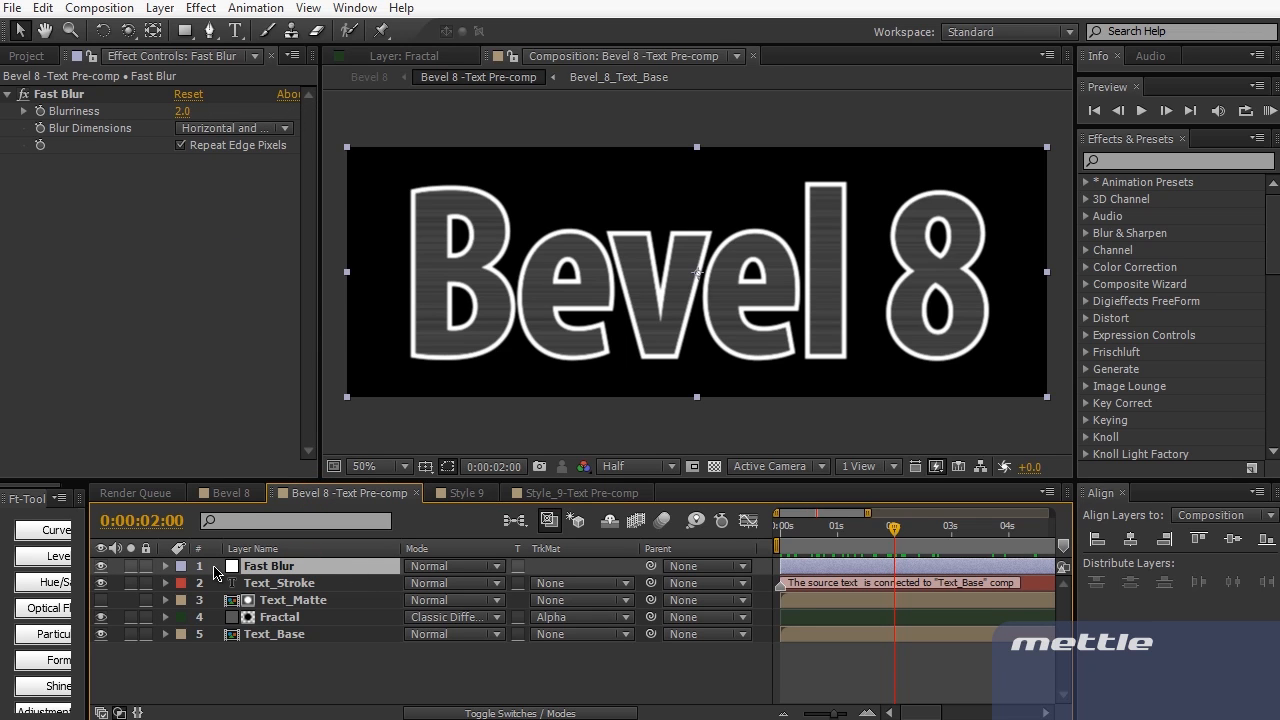
Return to the Bevel 8 composition and orbit its camera around the 3D text to a side view and back to nearly head-on
click(232, 494)
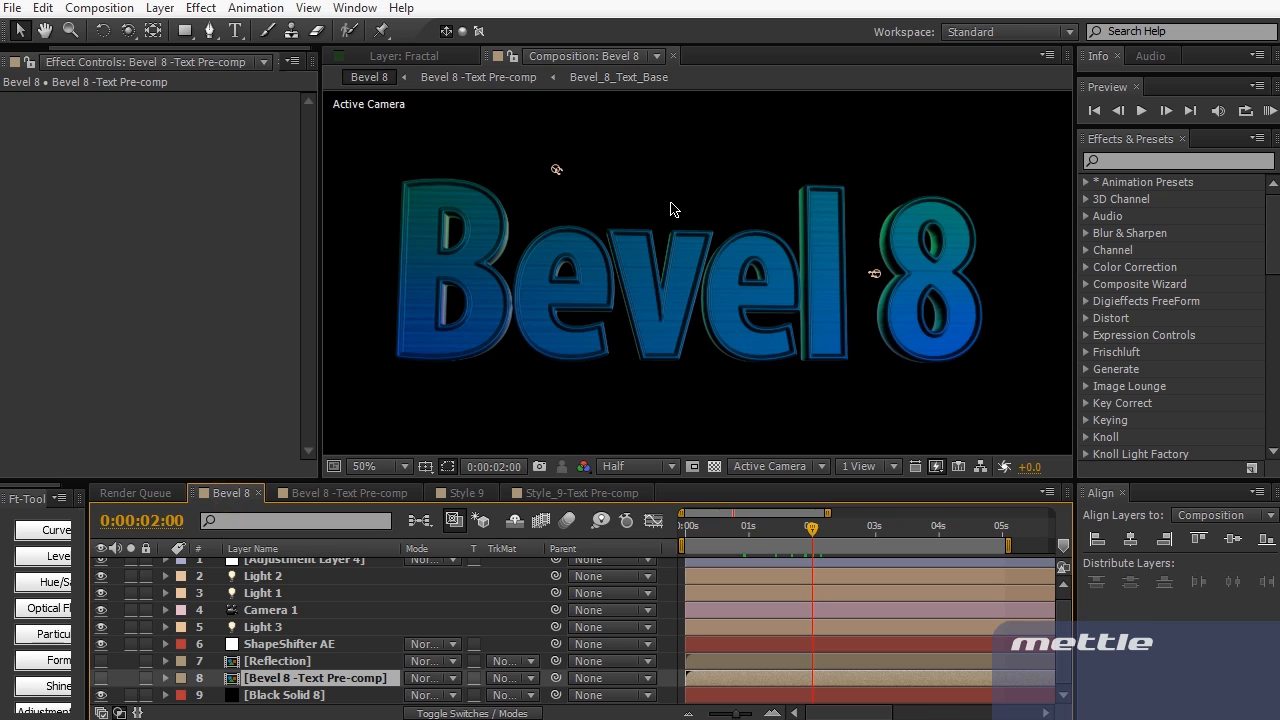
click(510, 297)
key(c)
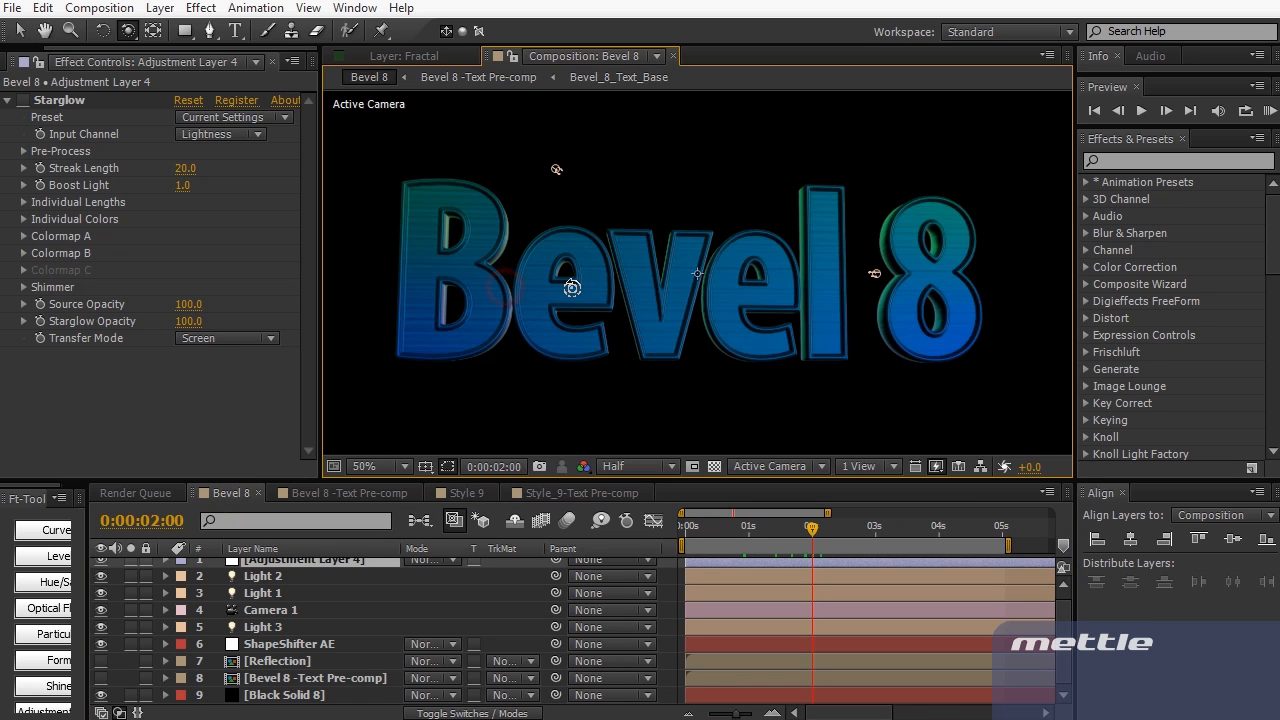
drag(572, 288, 684, 291)
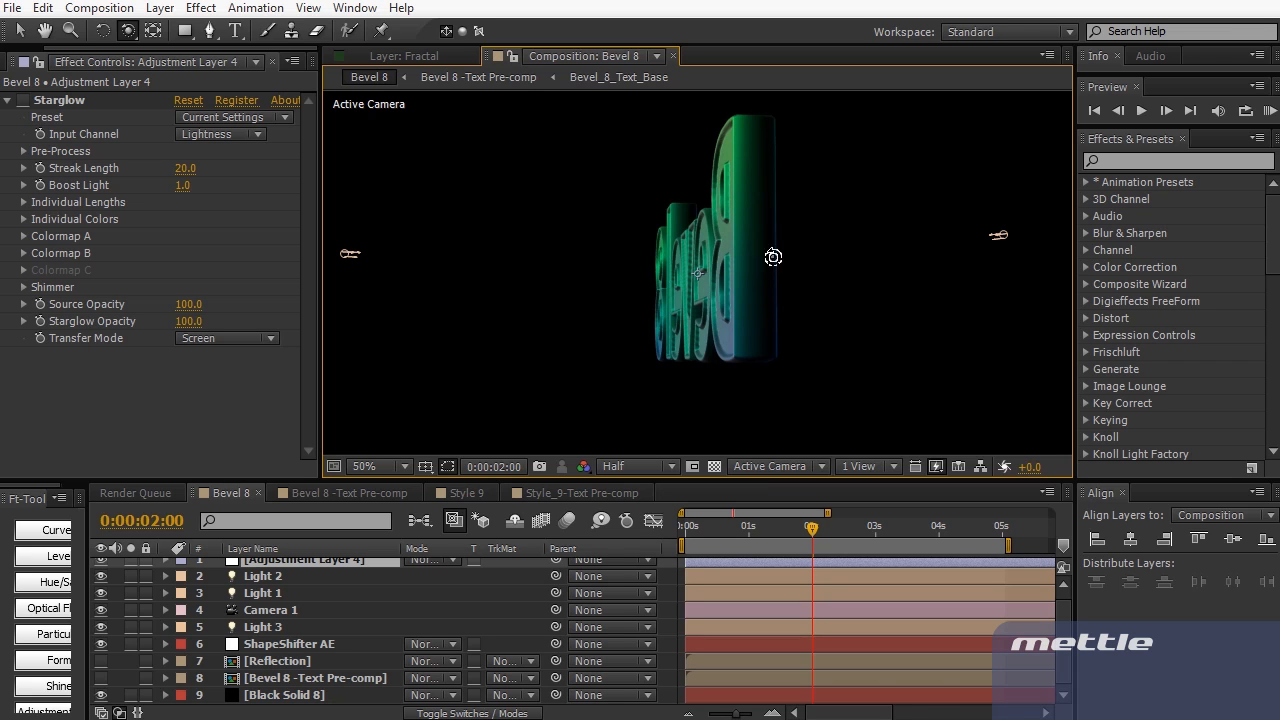
drag(777, 322, 590, 331)
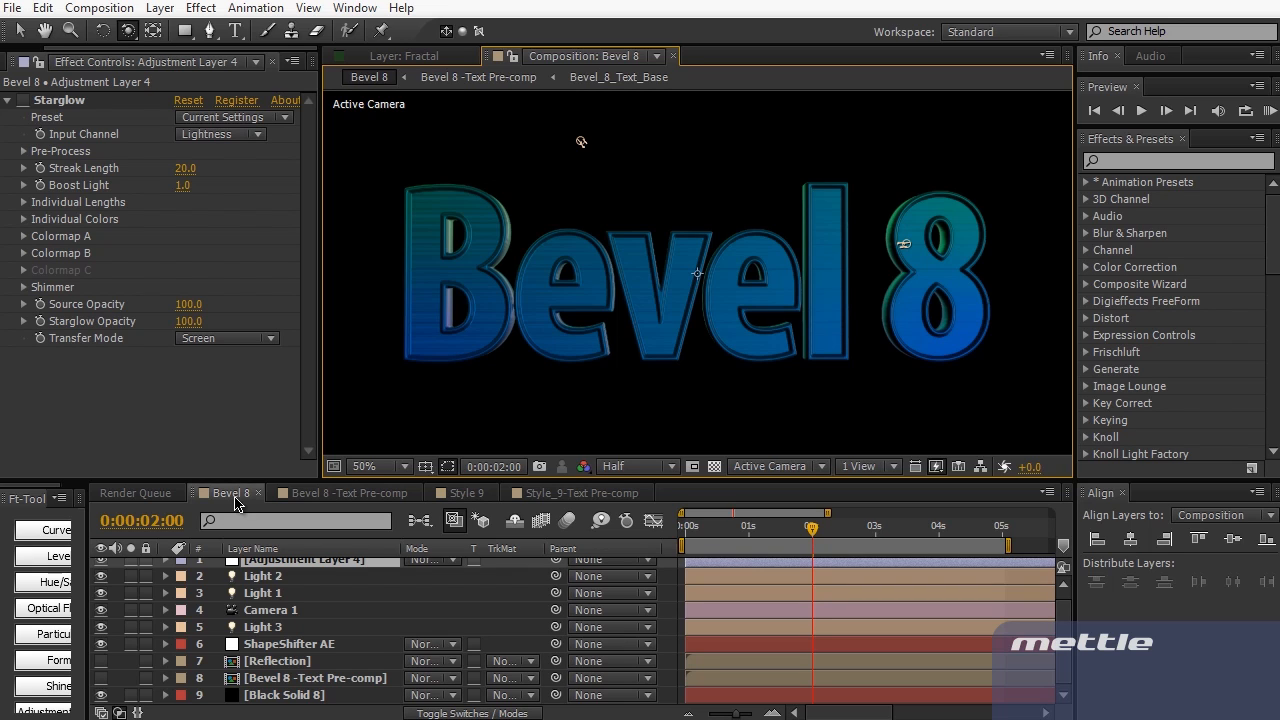
Examine the camera and ShapeShifter AE layers in the Style 9 composition, and open the Style_9-Text Pre-comp
click(465, 493)
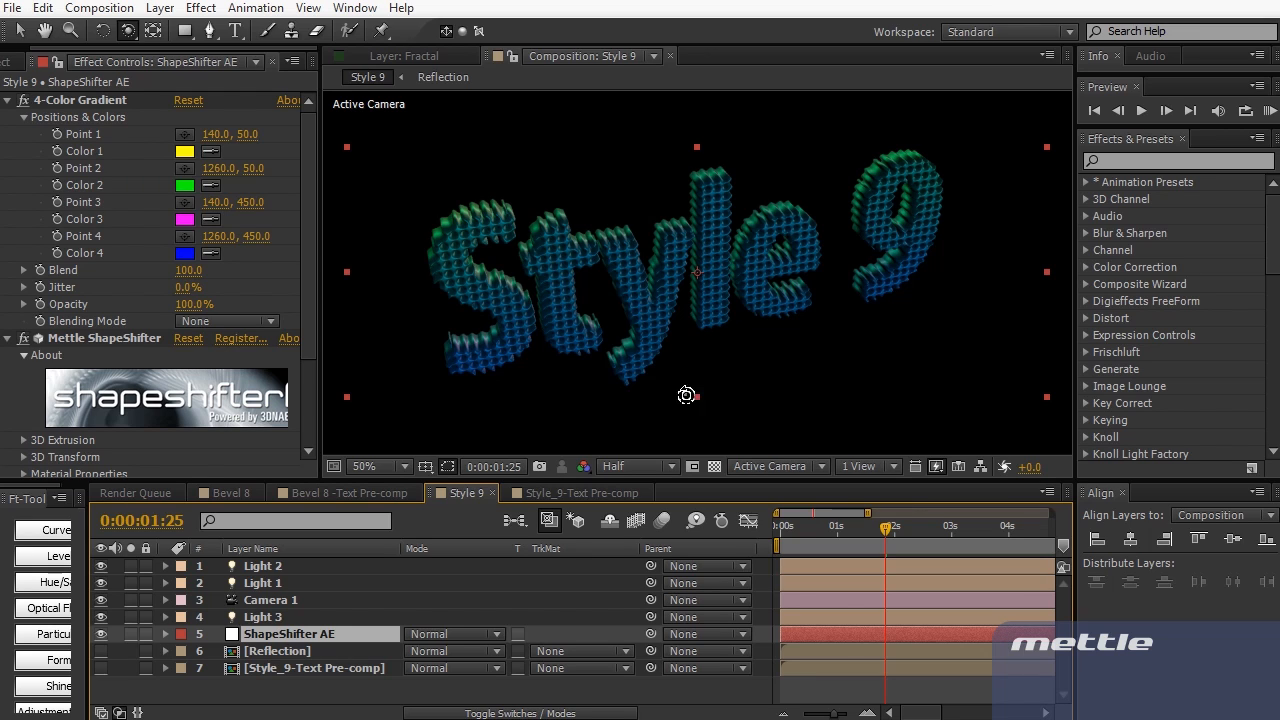
click(282, 601)
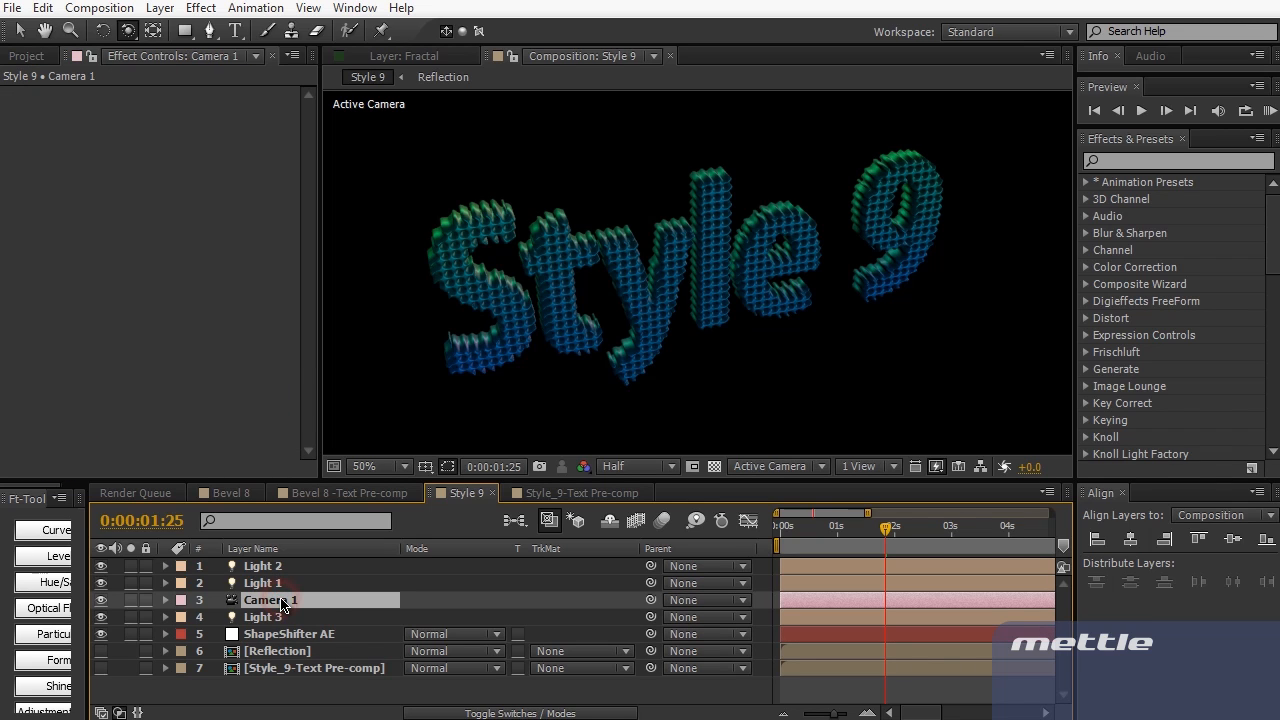
click(283, 634)
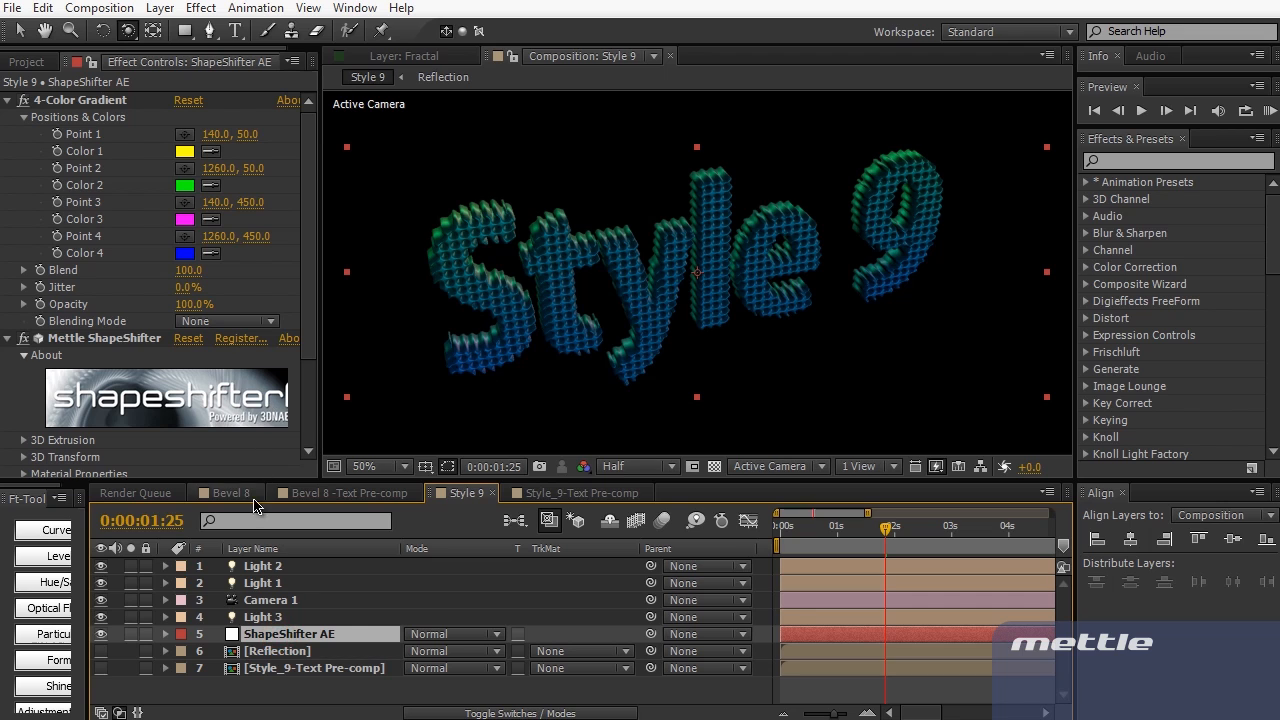
click(583, 494)
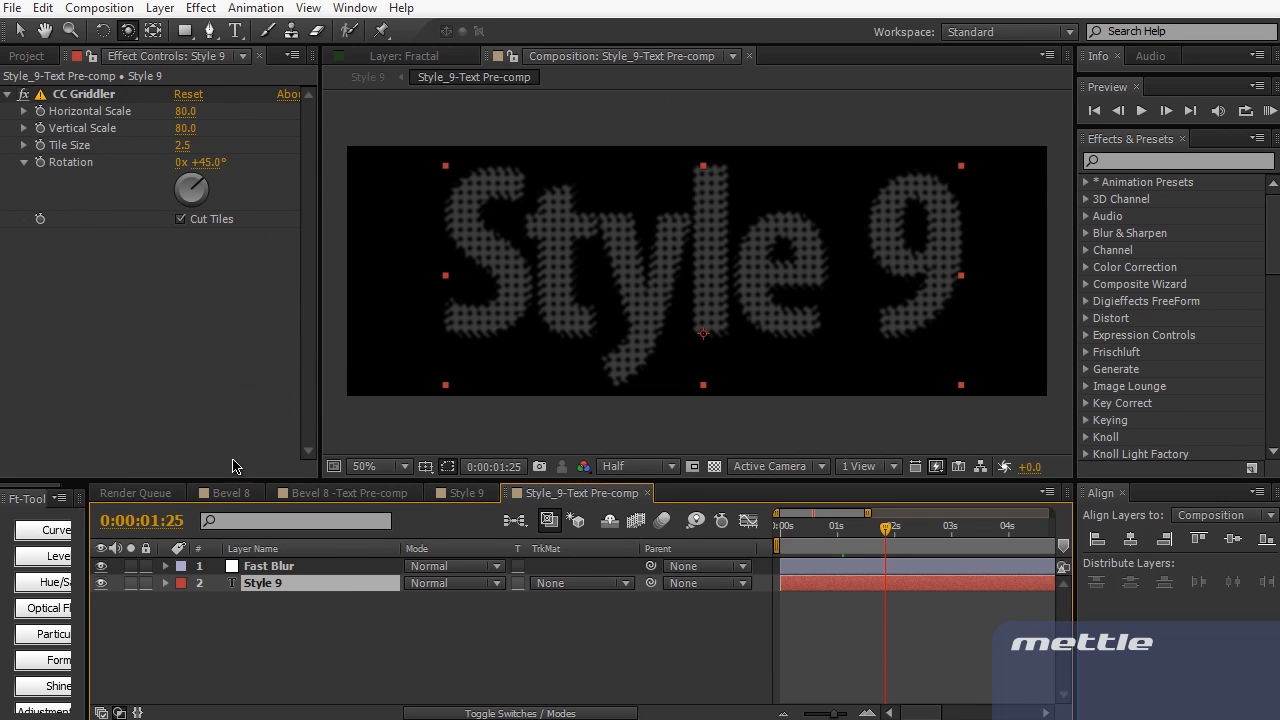
Disable CC Griddler on the Style 9 text layer, compare the Style 9 render, and re-enable the effect
click(23, 94)
click(479, 493)
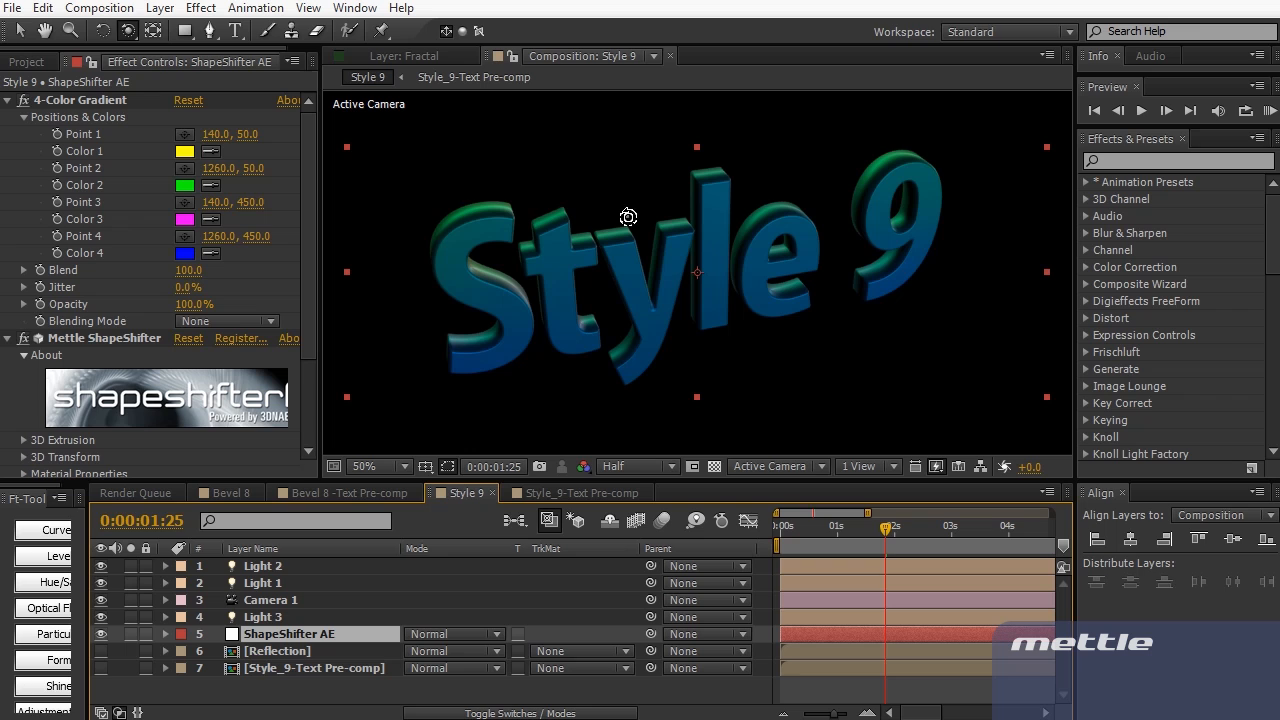
click(538, 494)
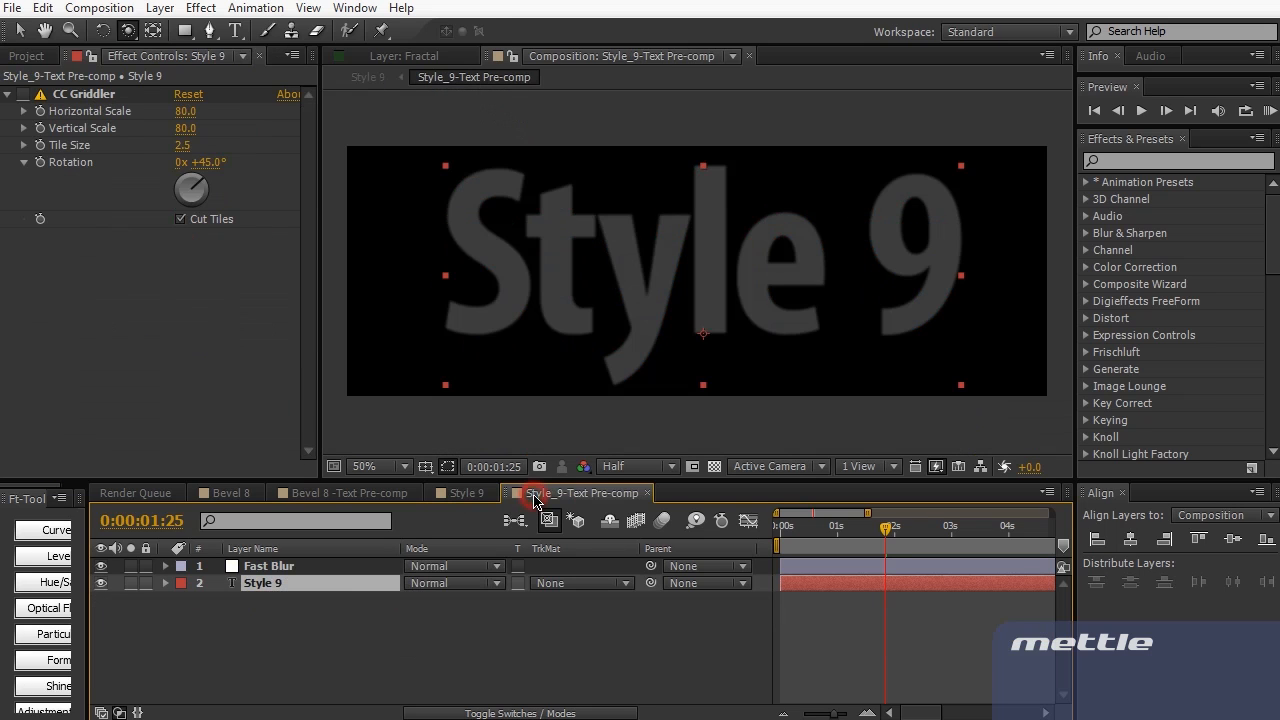
click(22, 94)
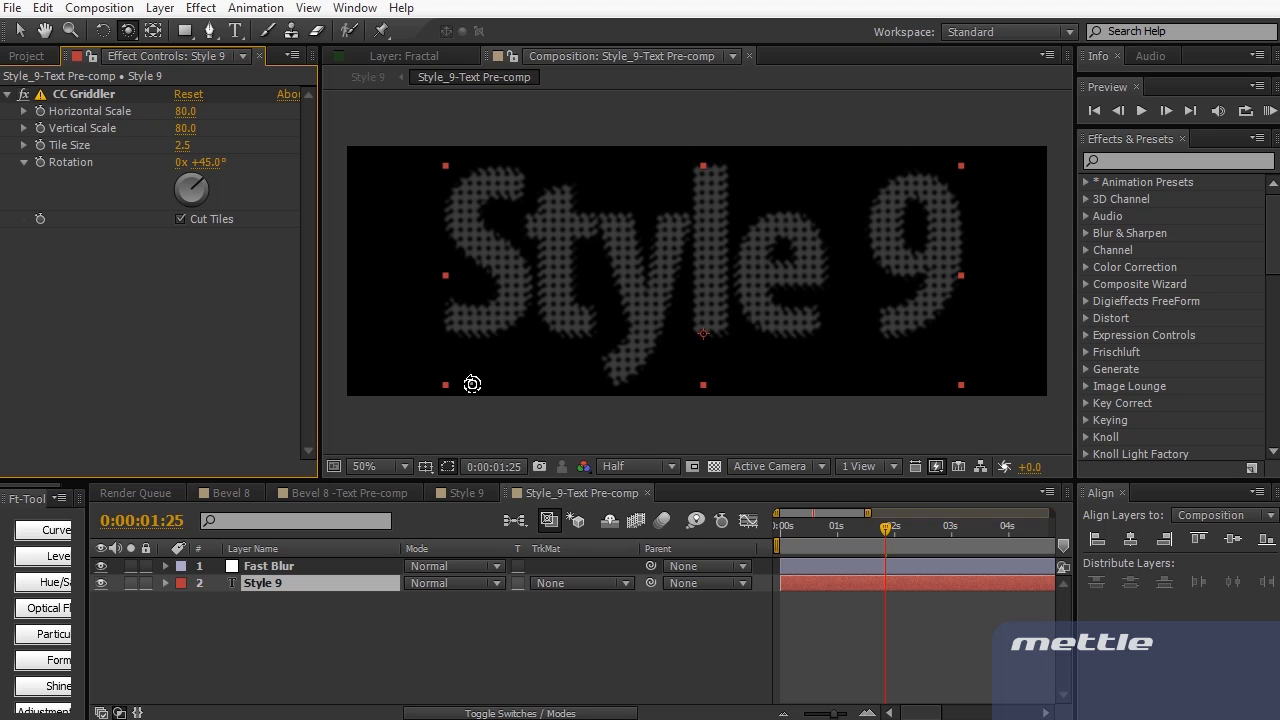
Check the pre-comp's transparency, show the transparency grid in the Style 9 composition, and orbit its camera to face the text
click(716, 467)
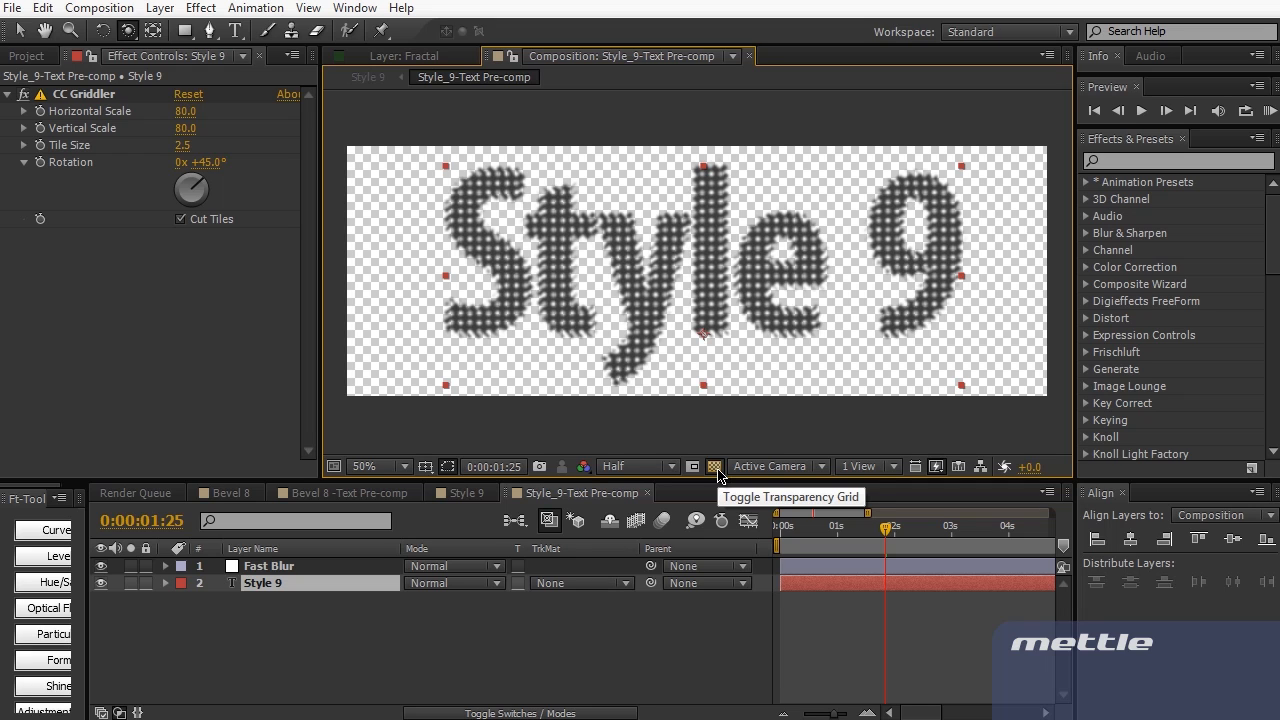
click(716, 467)
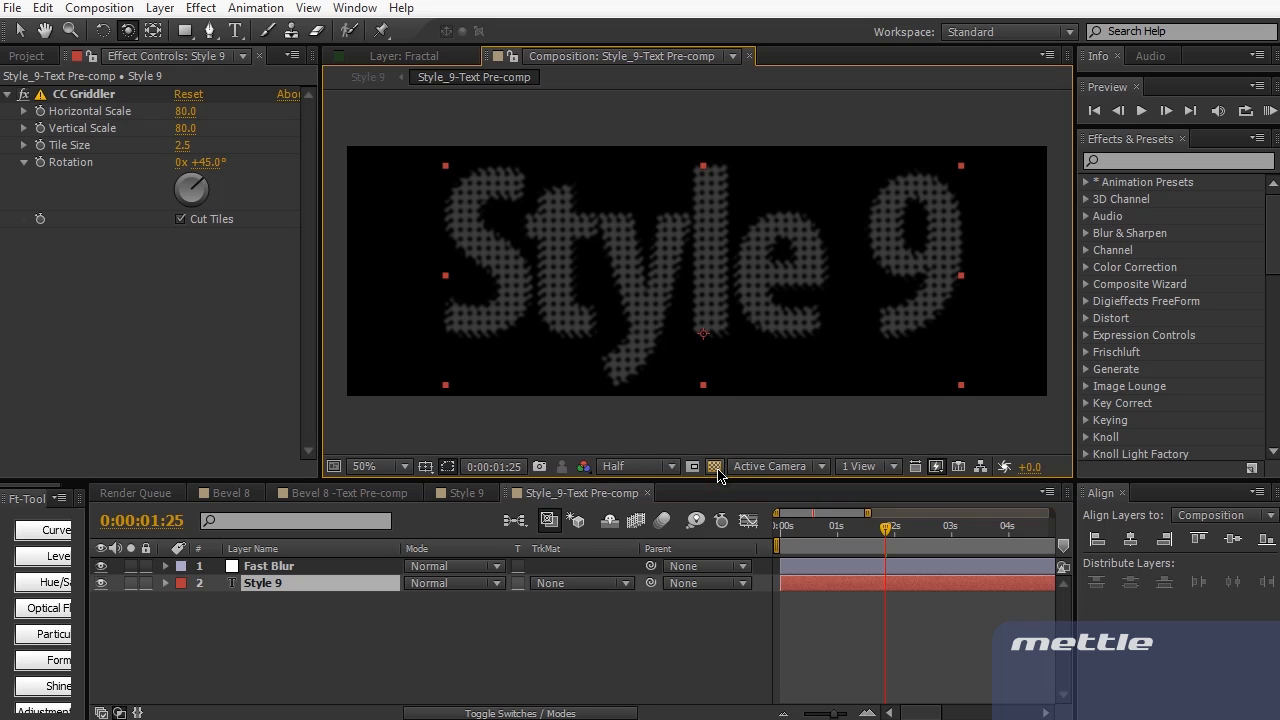
click(470, 495)
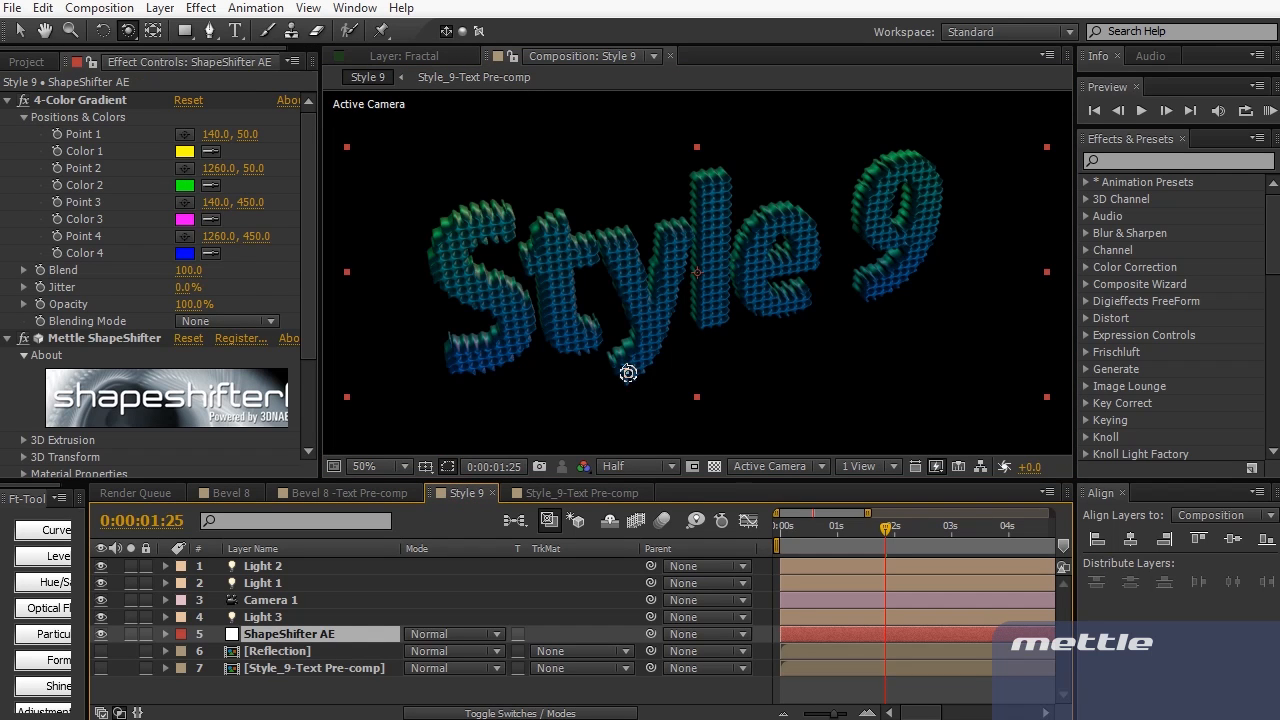
click(714, 466)
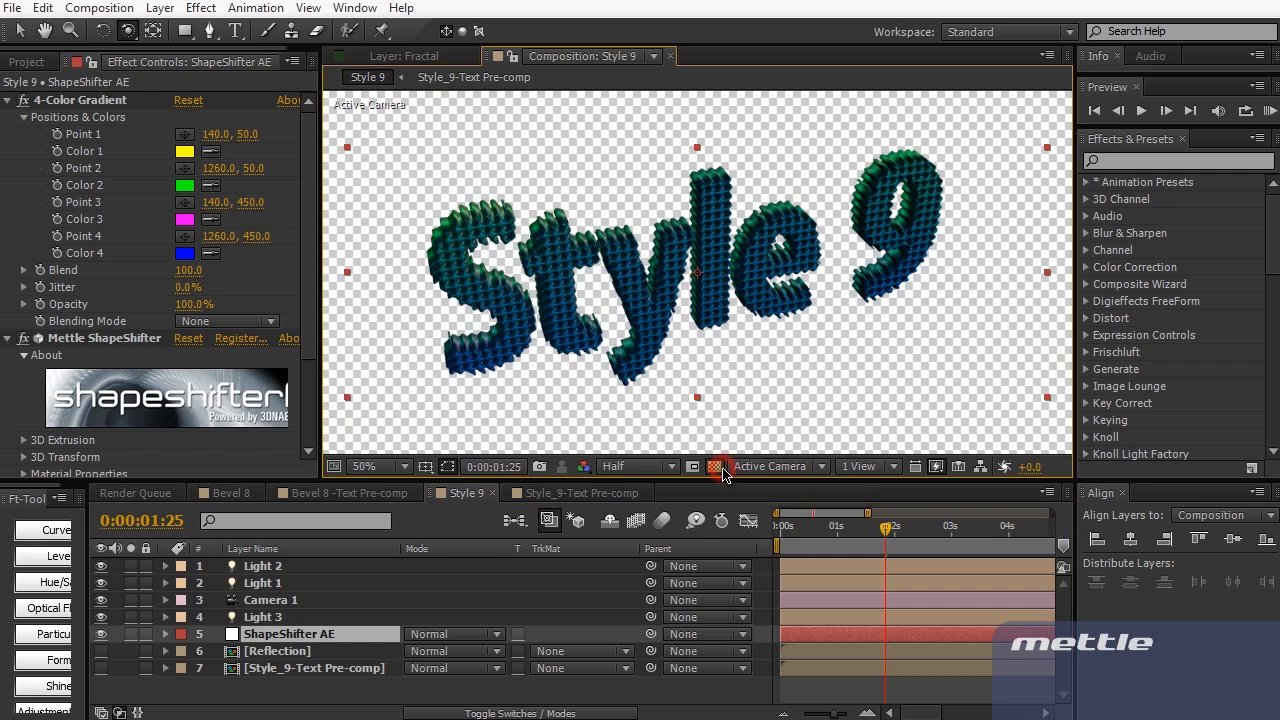
drag(726, 354, 710, 315)
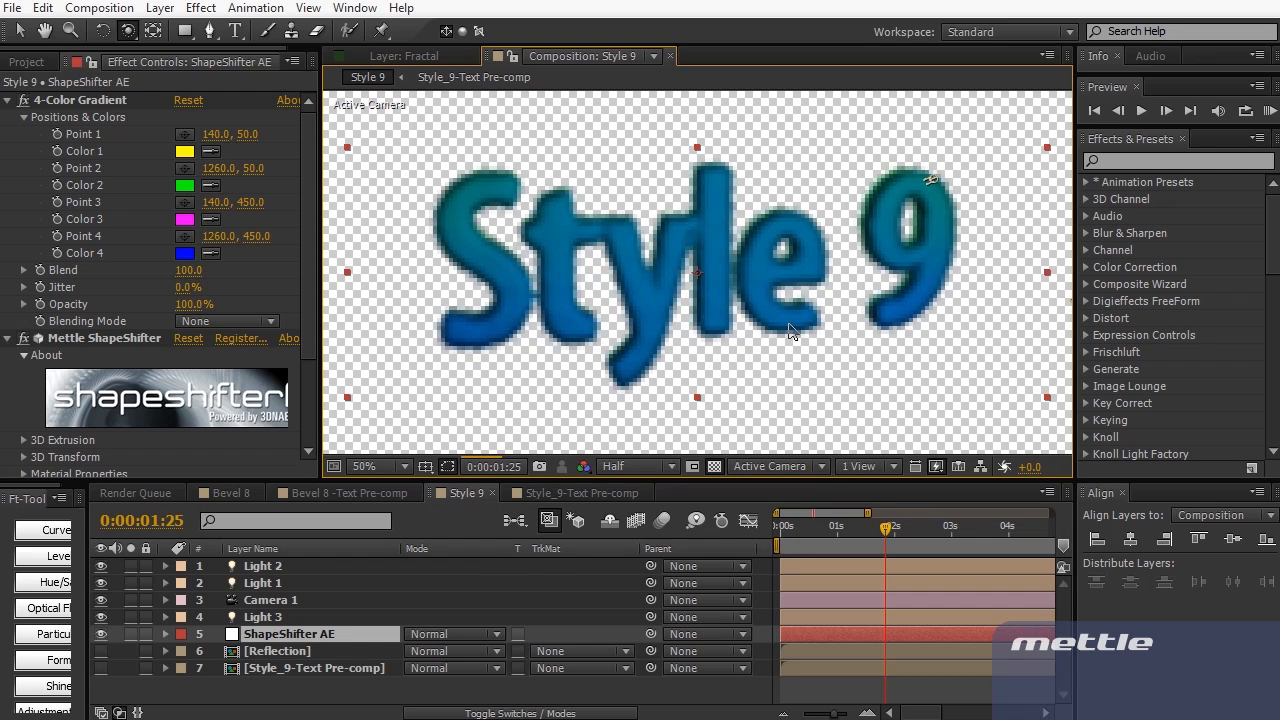